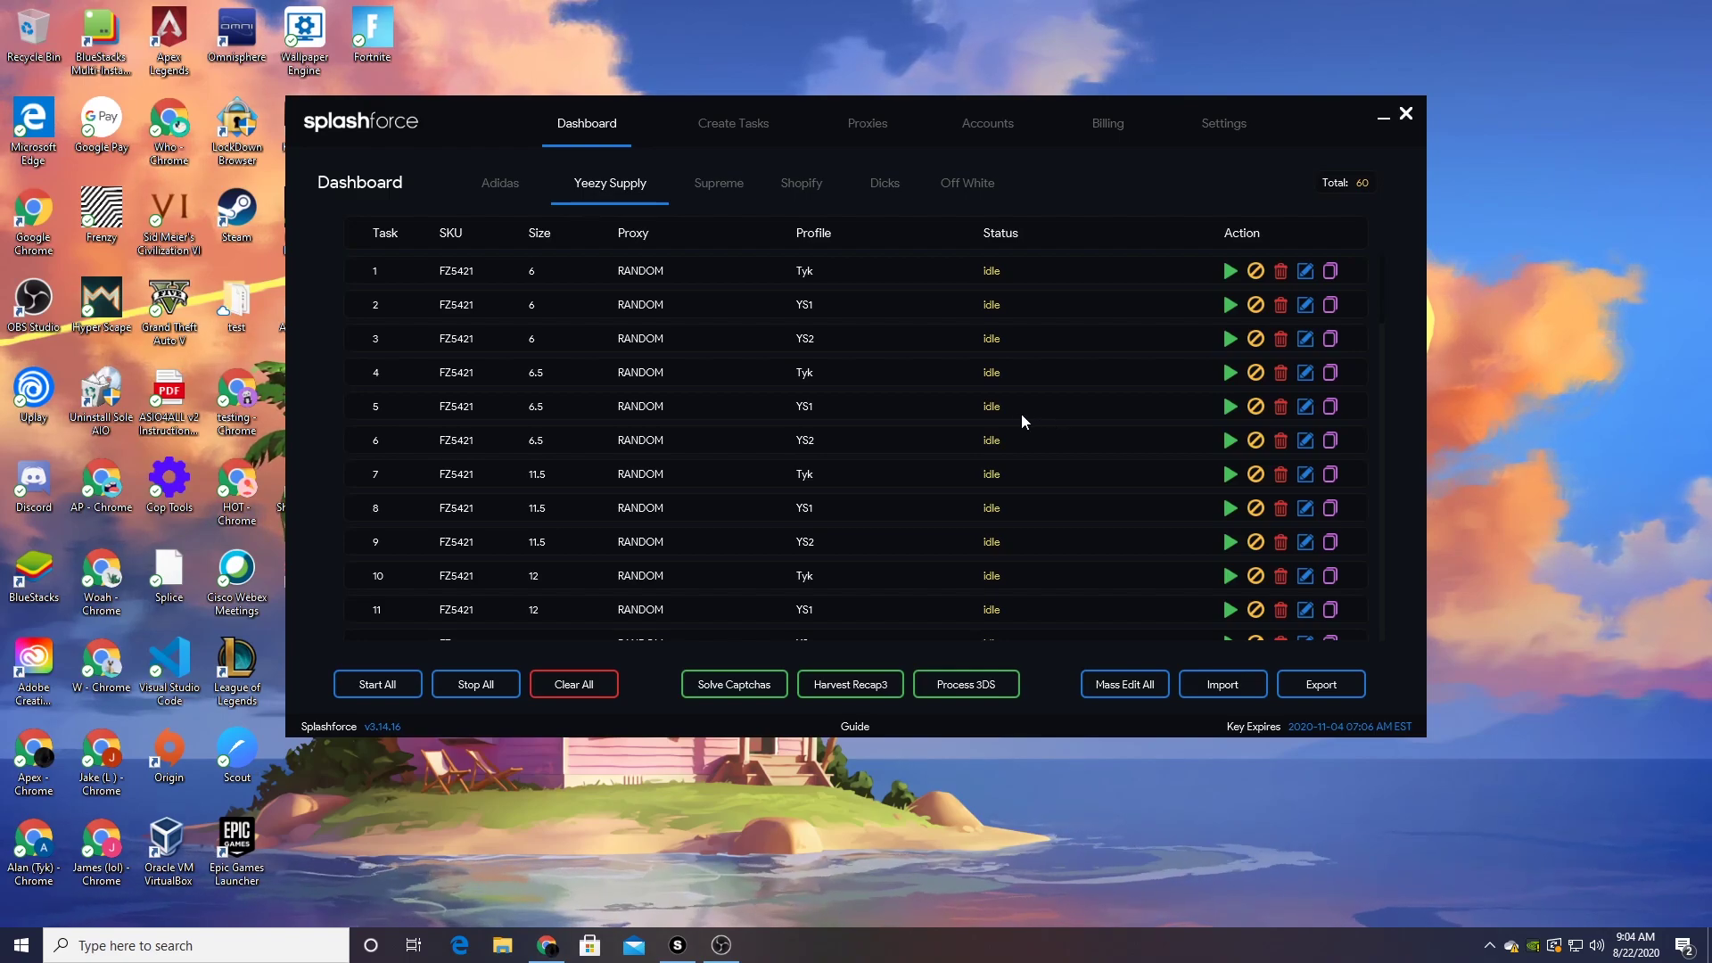
- Start Yeezy Supply tasks 1 through 17
left_click(1229, 271)
left_click(1229, 305)
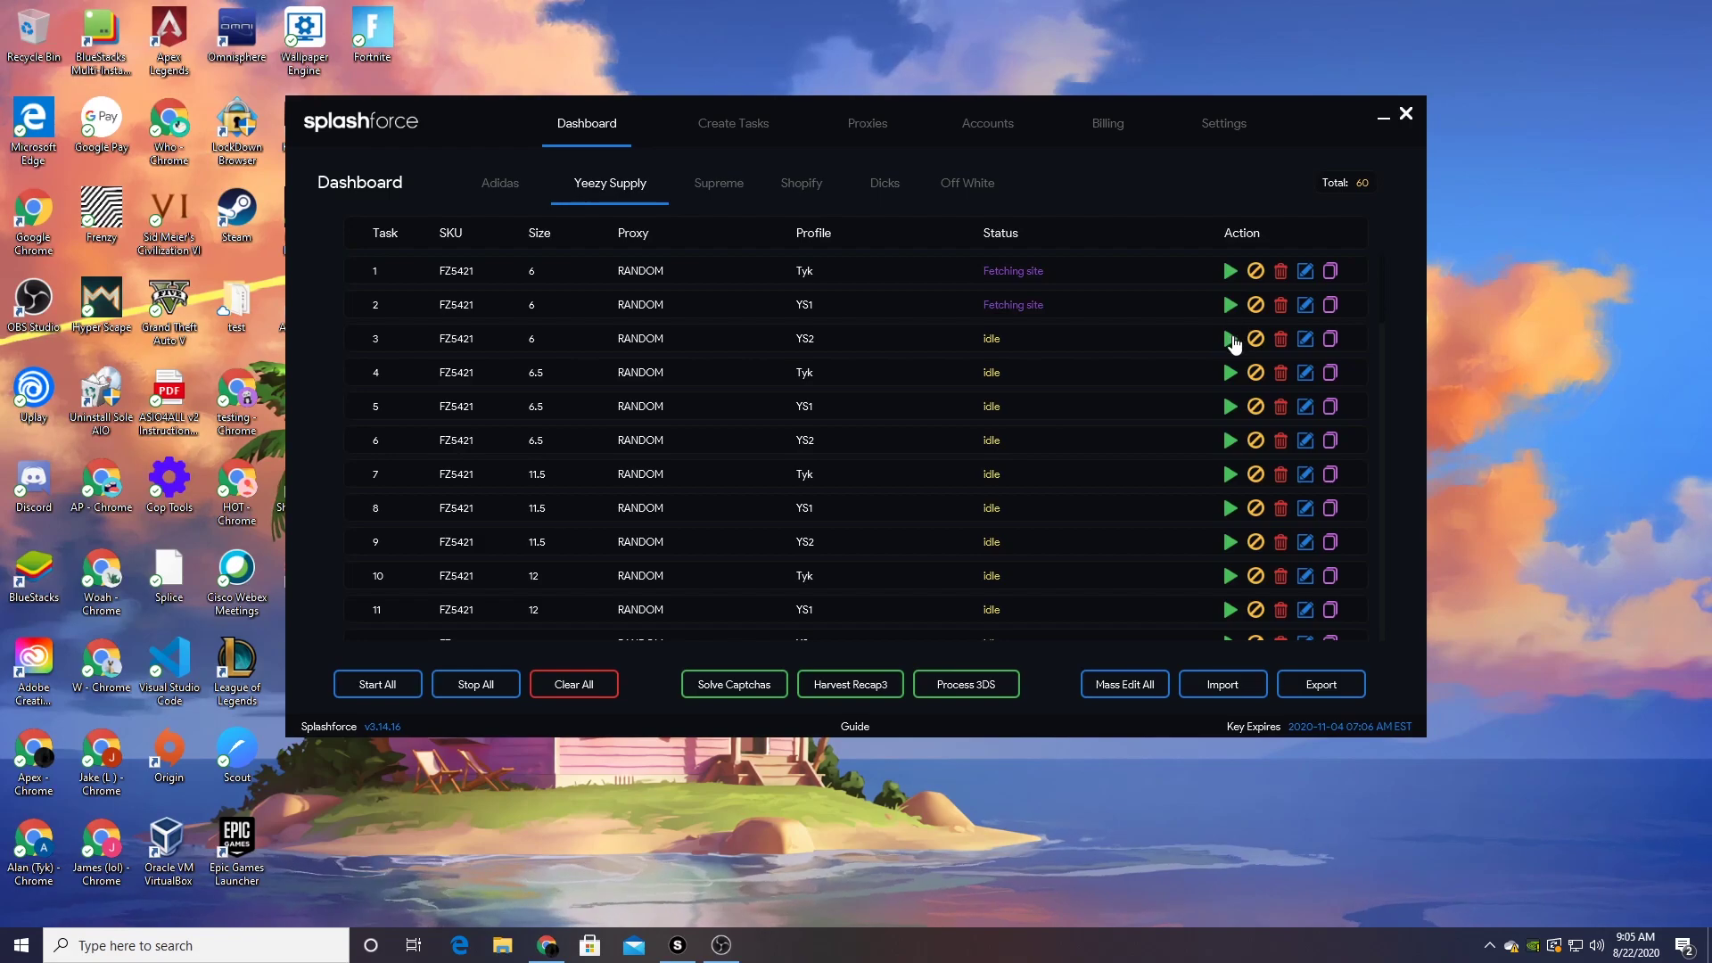
left_click(1230, 339)
left_click(1230, 372)
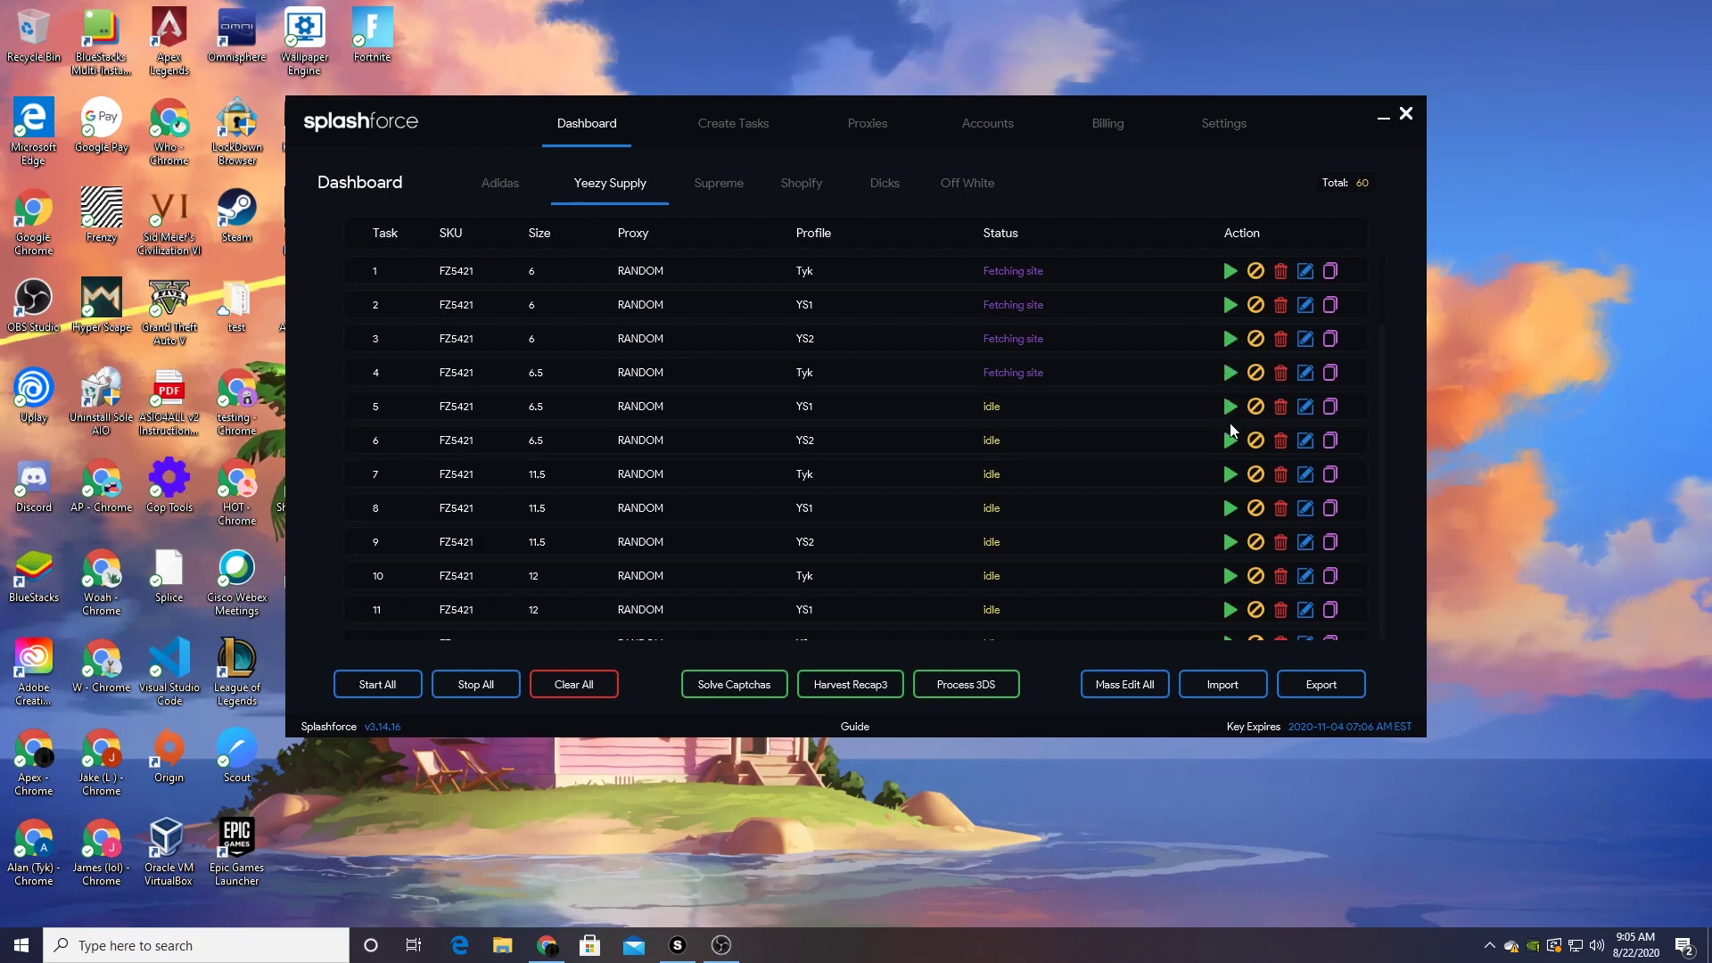
left_click(1228, 407)
left_click(1230, 440)
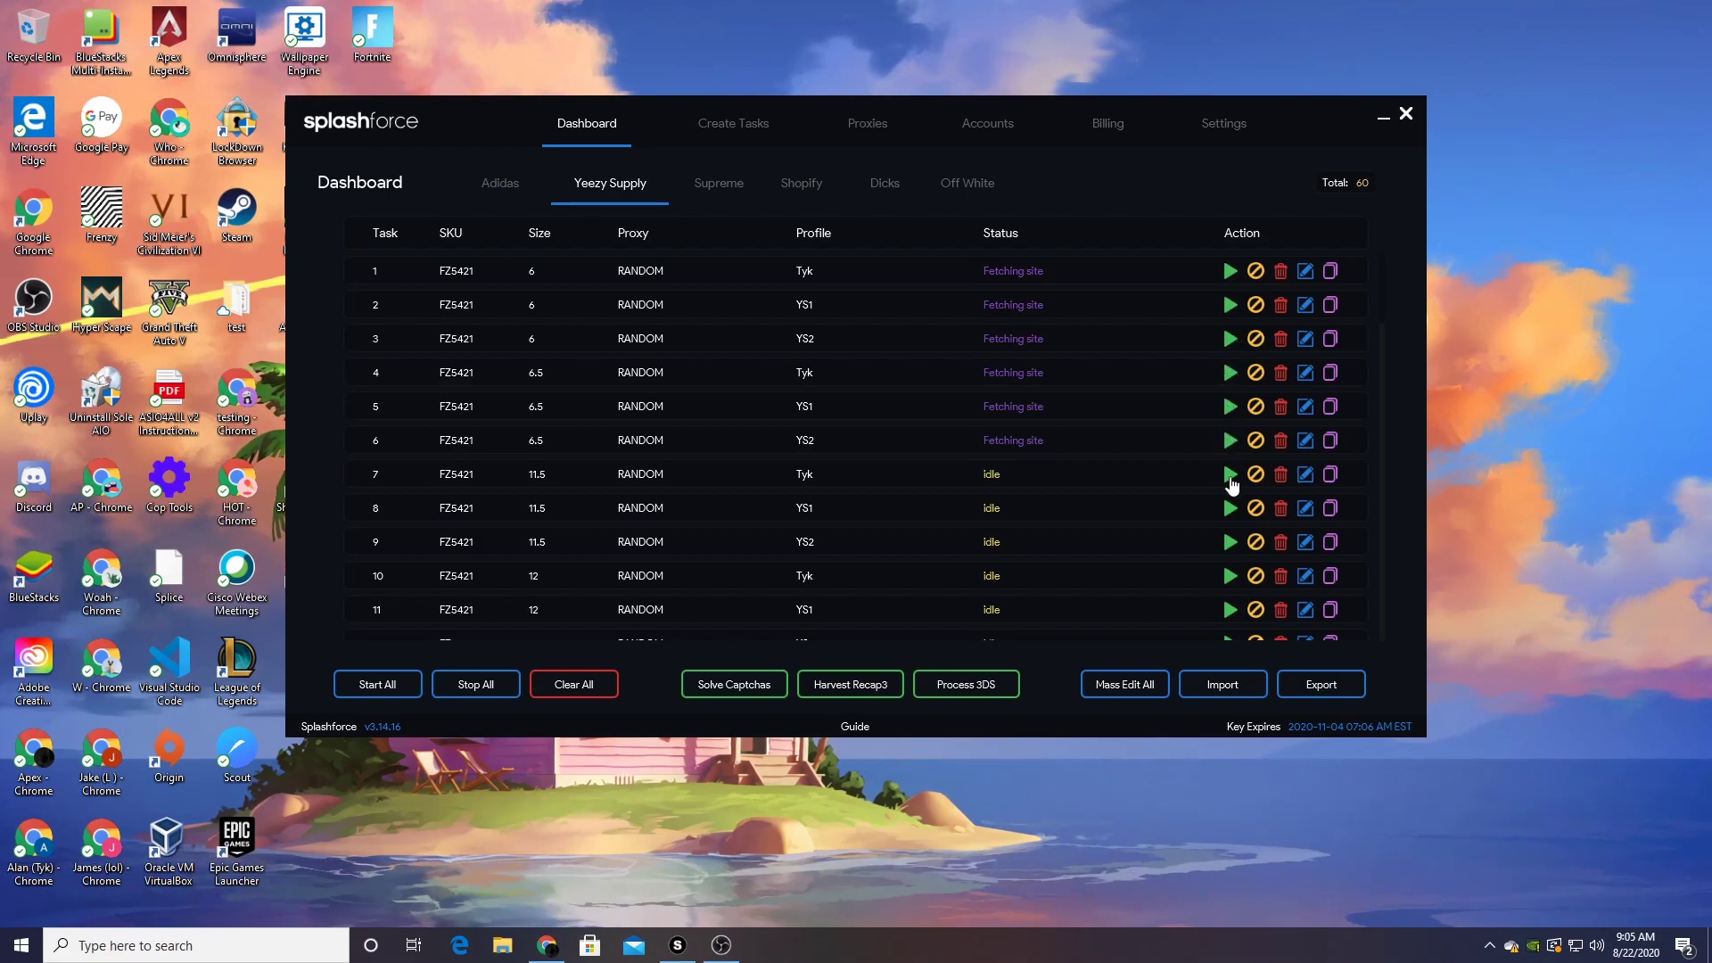
left_click(1230, 474)
left_click(1229, 508)
scroll(1230, 506, "down", 3)
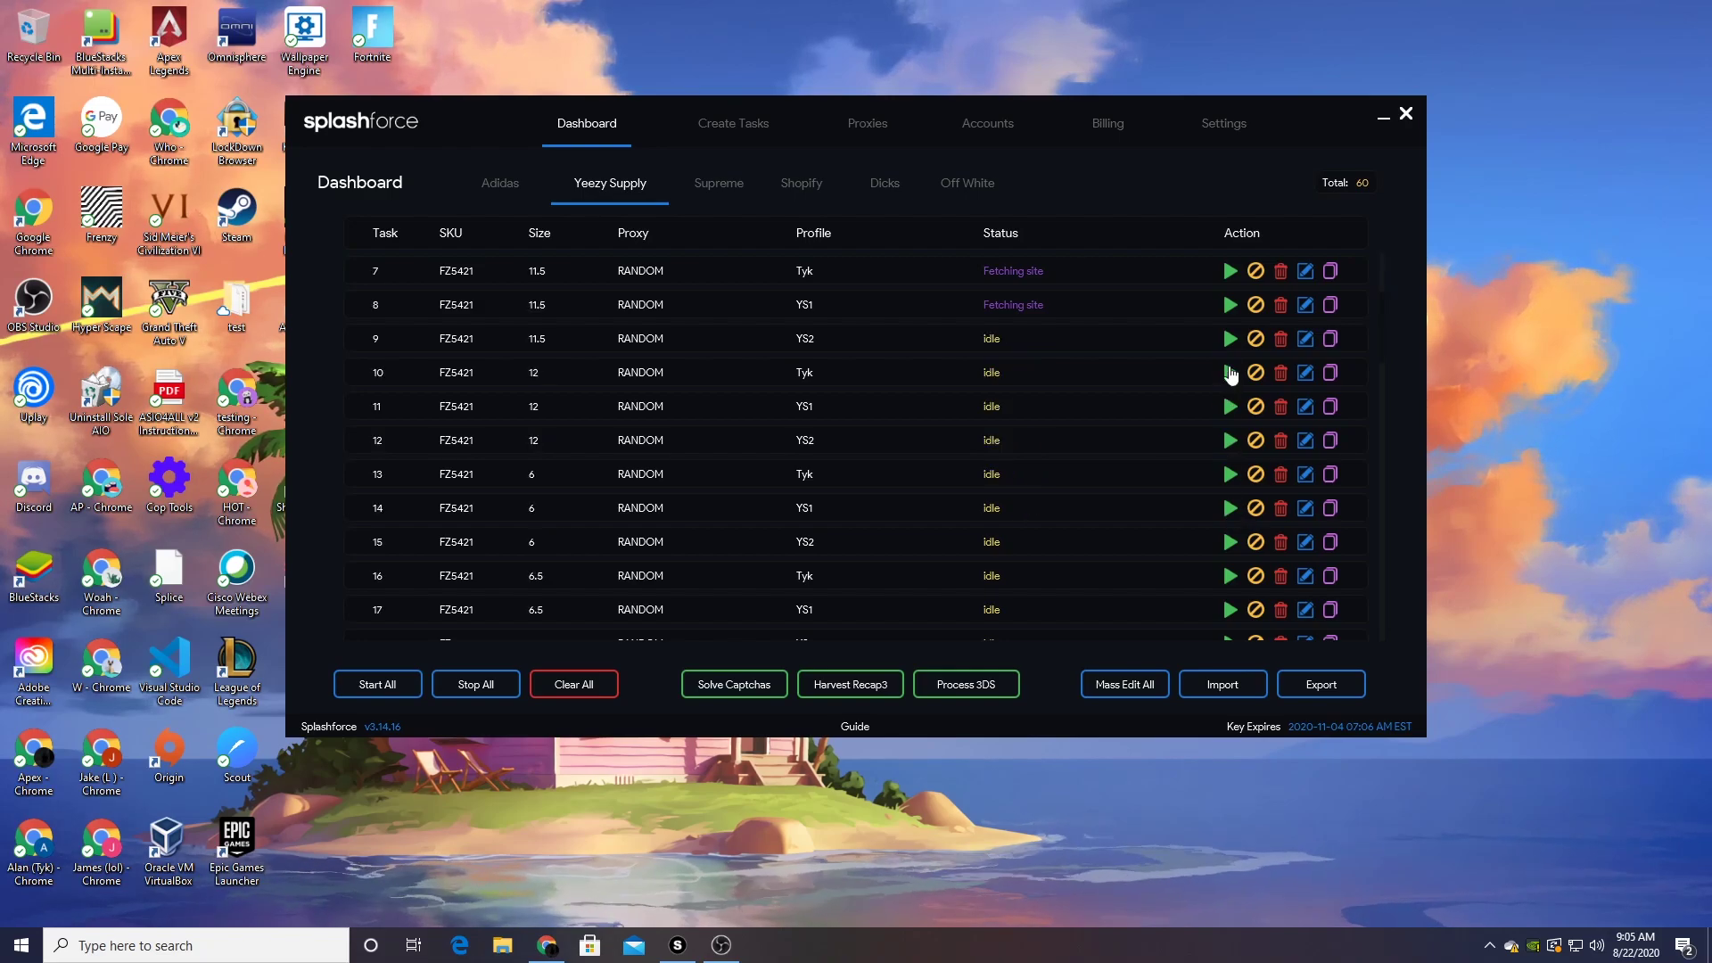
left_click(1230, 339)
left_click(1229, 372)
left_click(1230, 408)
left_click(1230, 440)
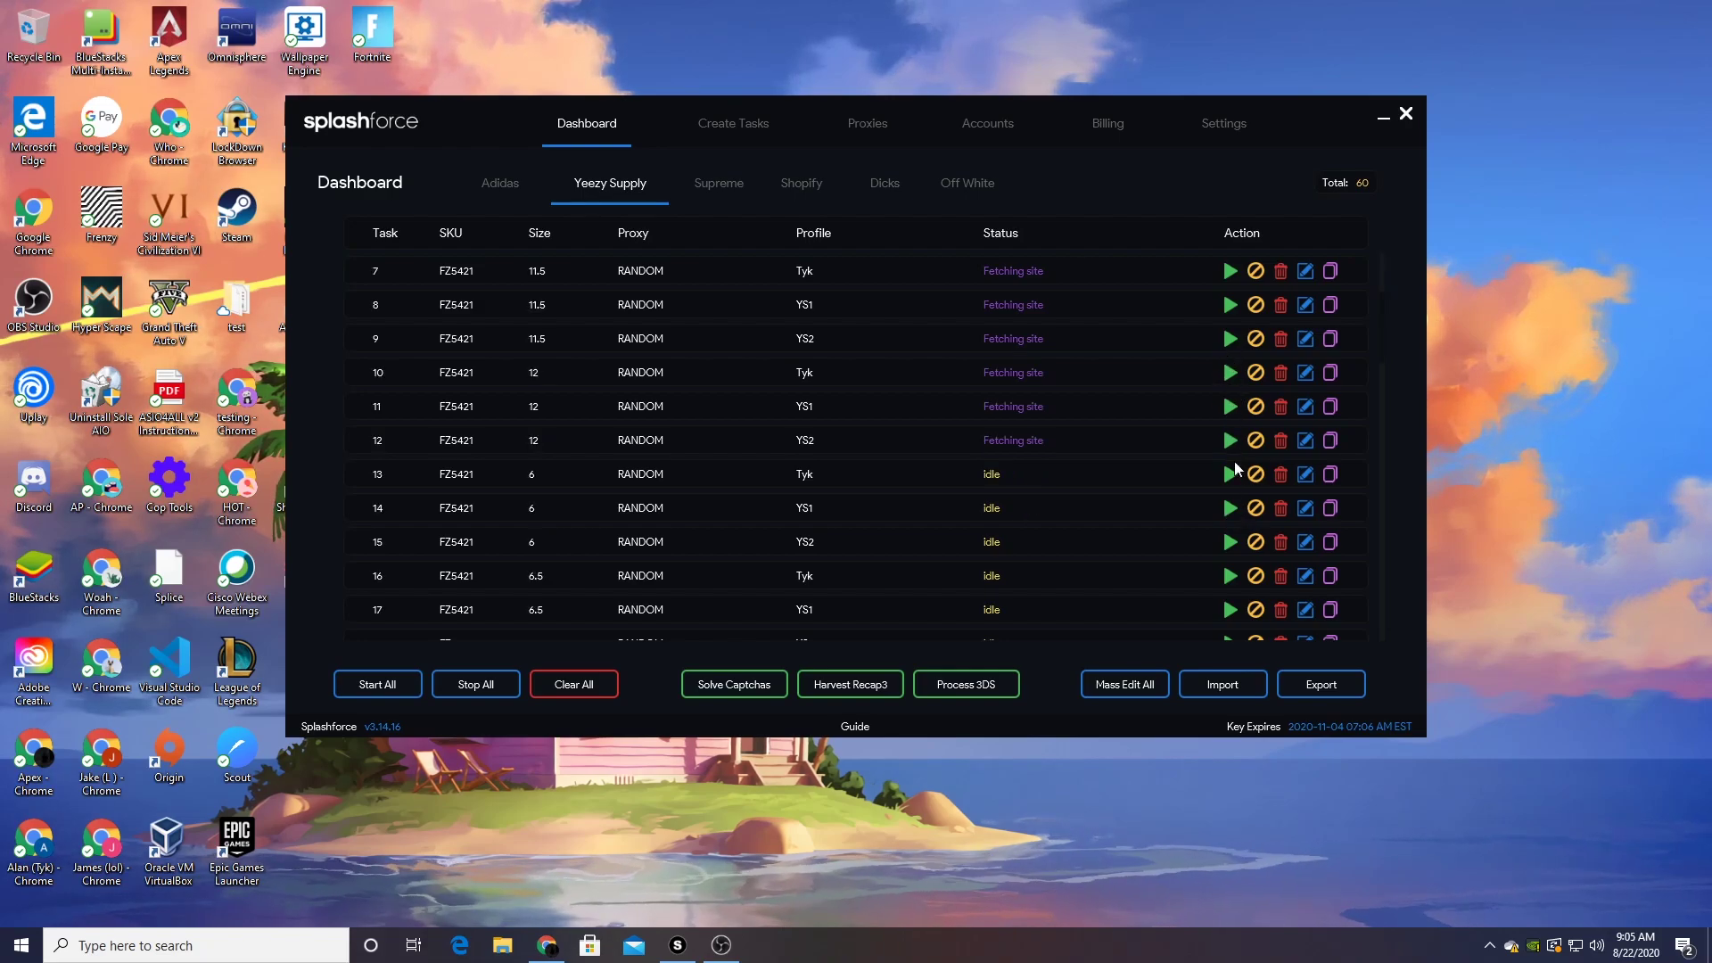
left_click(1230, 474)
left_click(1229, 507)
left_click(1230, 542)
left_click(1230, 576)
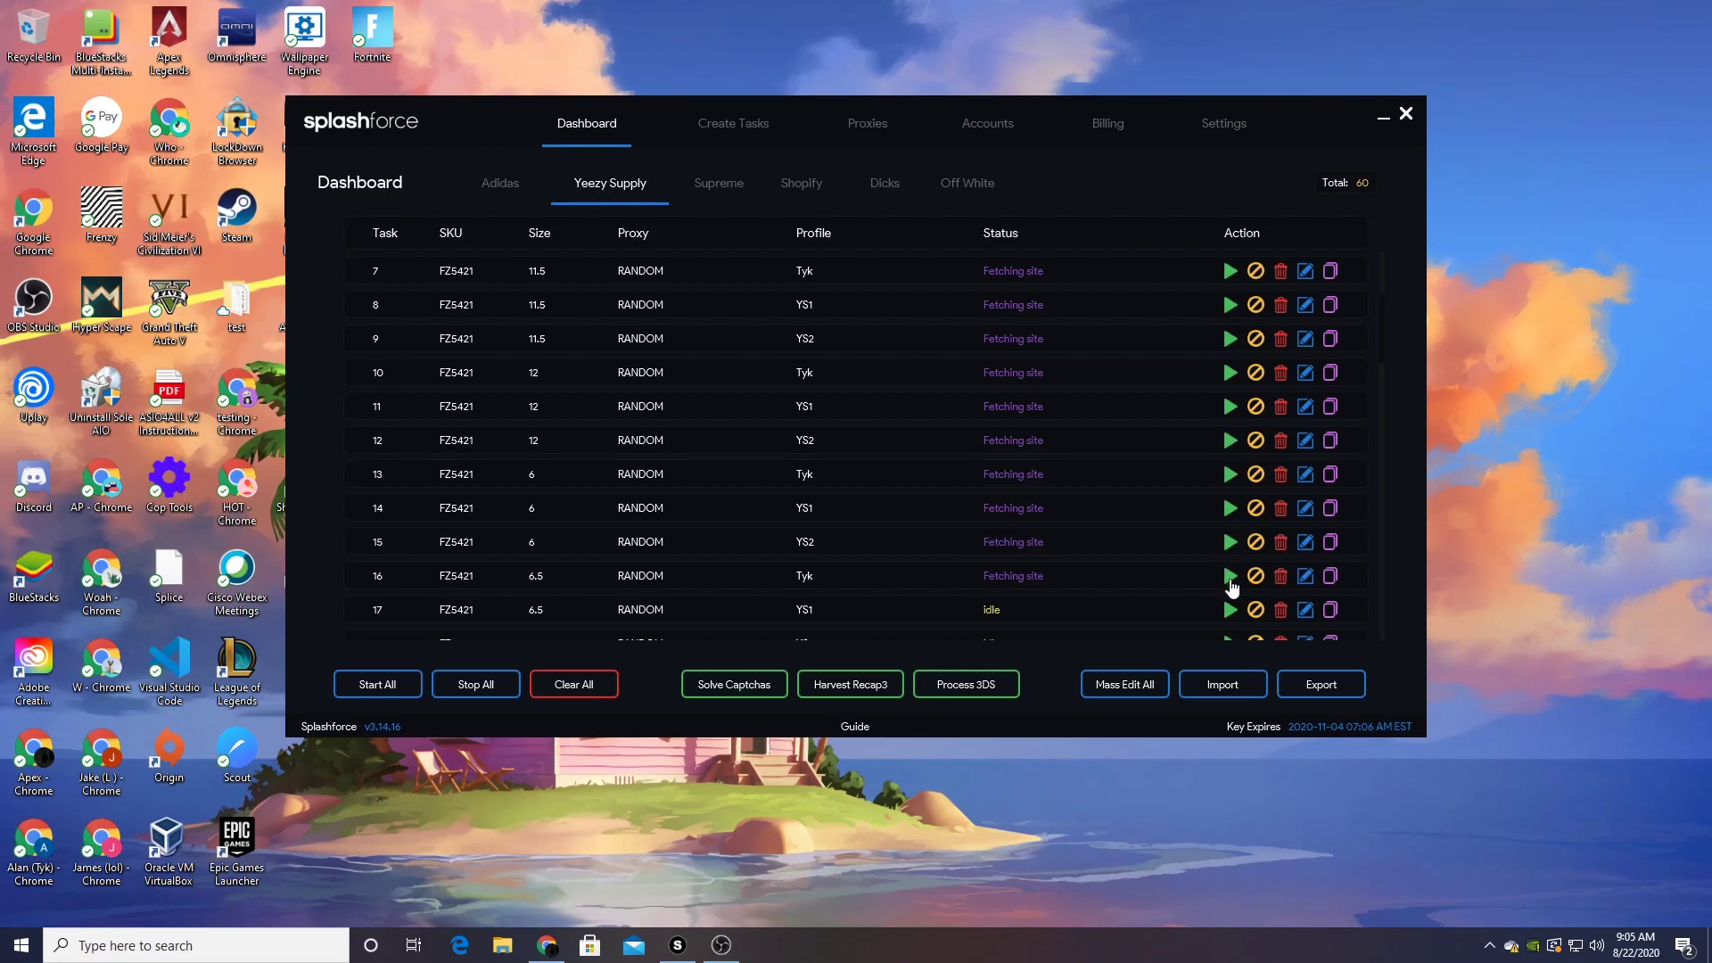
left_click(1229, 609)
scroll(1191, 509, "down", 3)
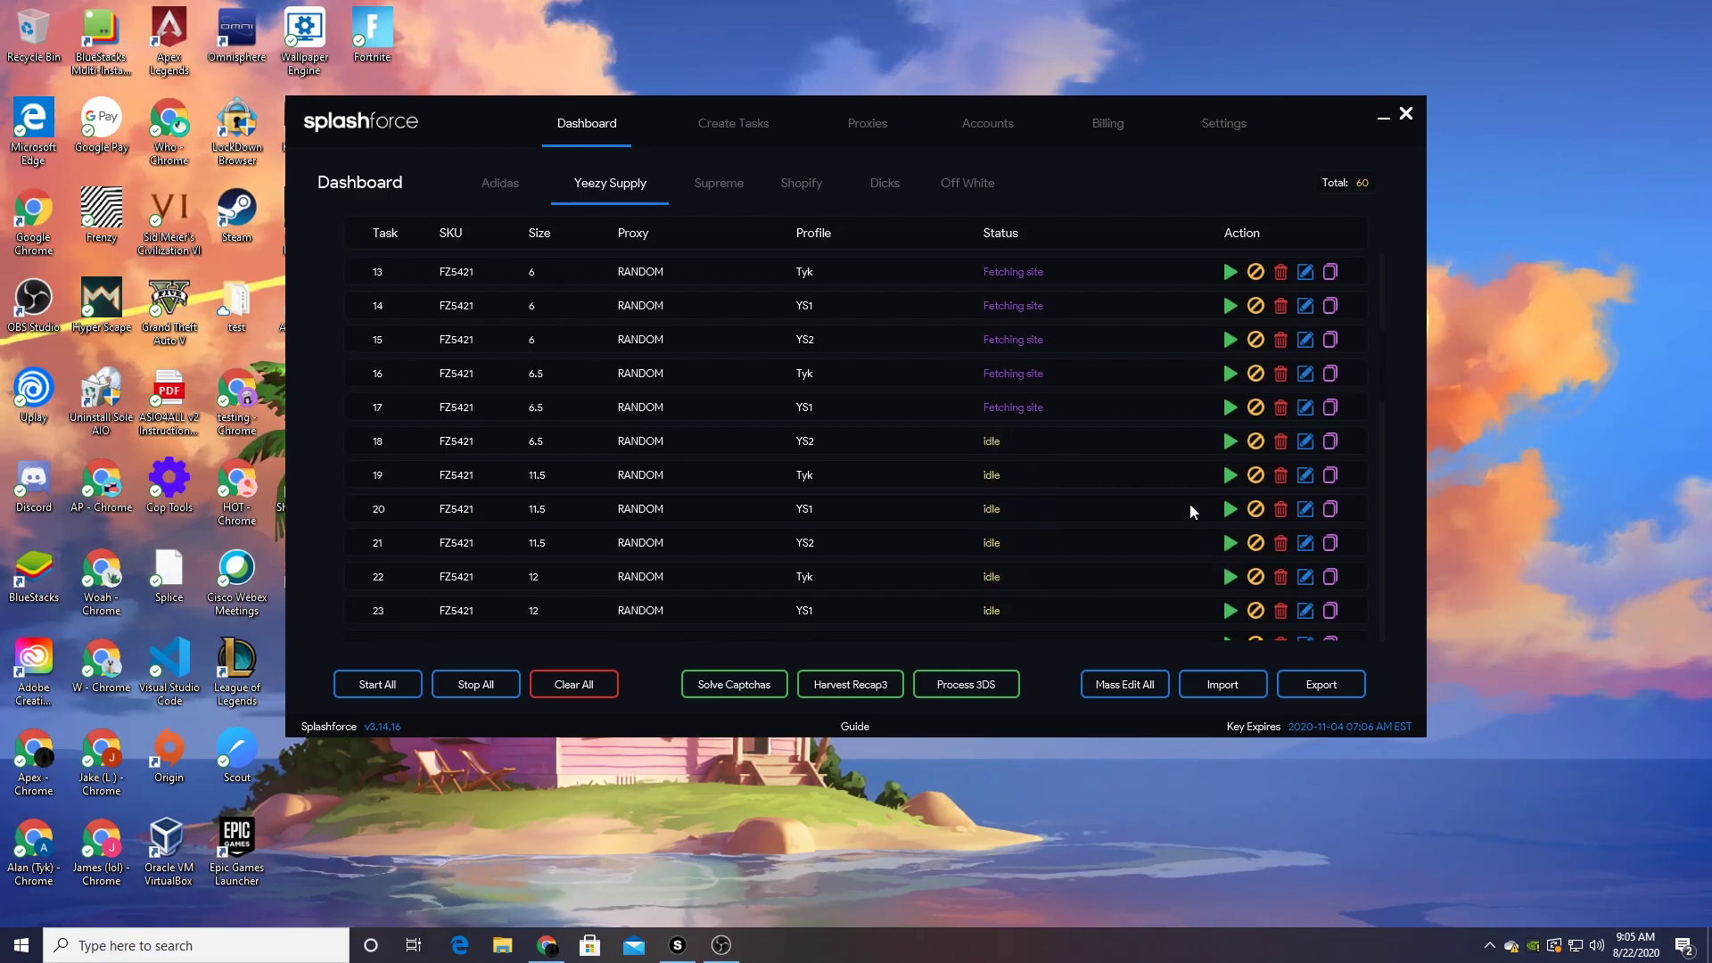
scroll(1191, 510, "down", 1)
- Start Yeezy Supply tasks 18 through 34
left_click(1230, 374)
scroll(1230, 402, "up", 1)
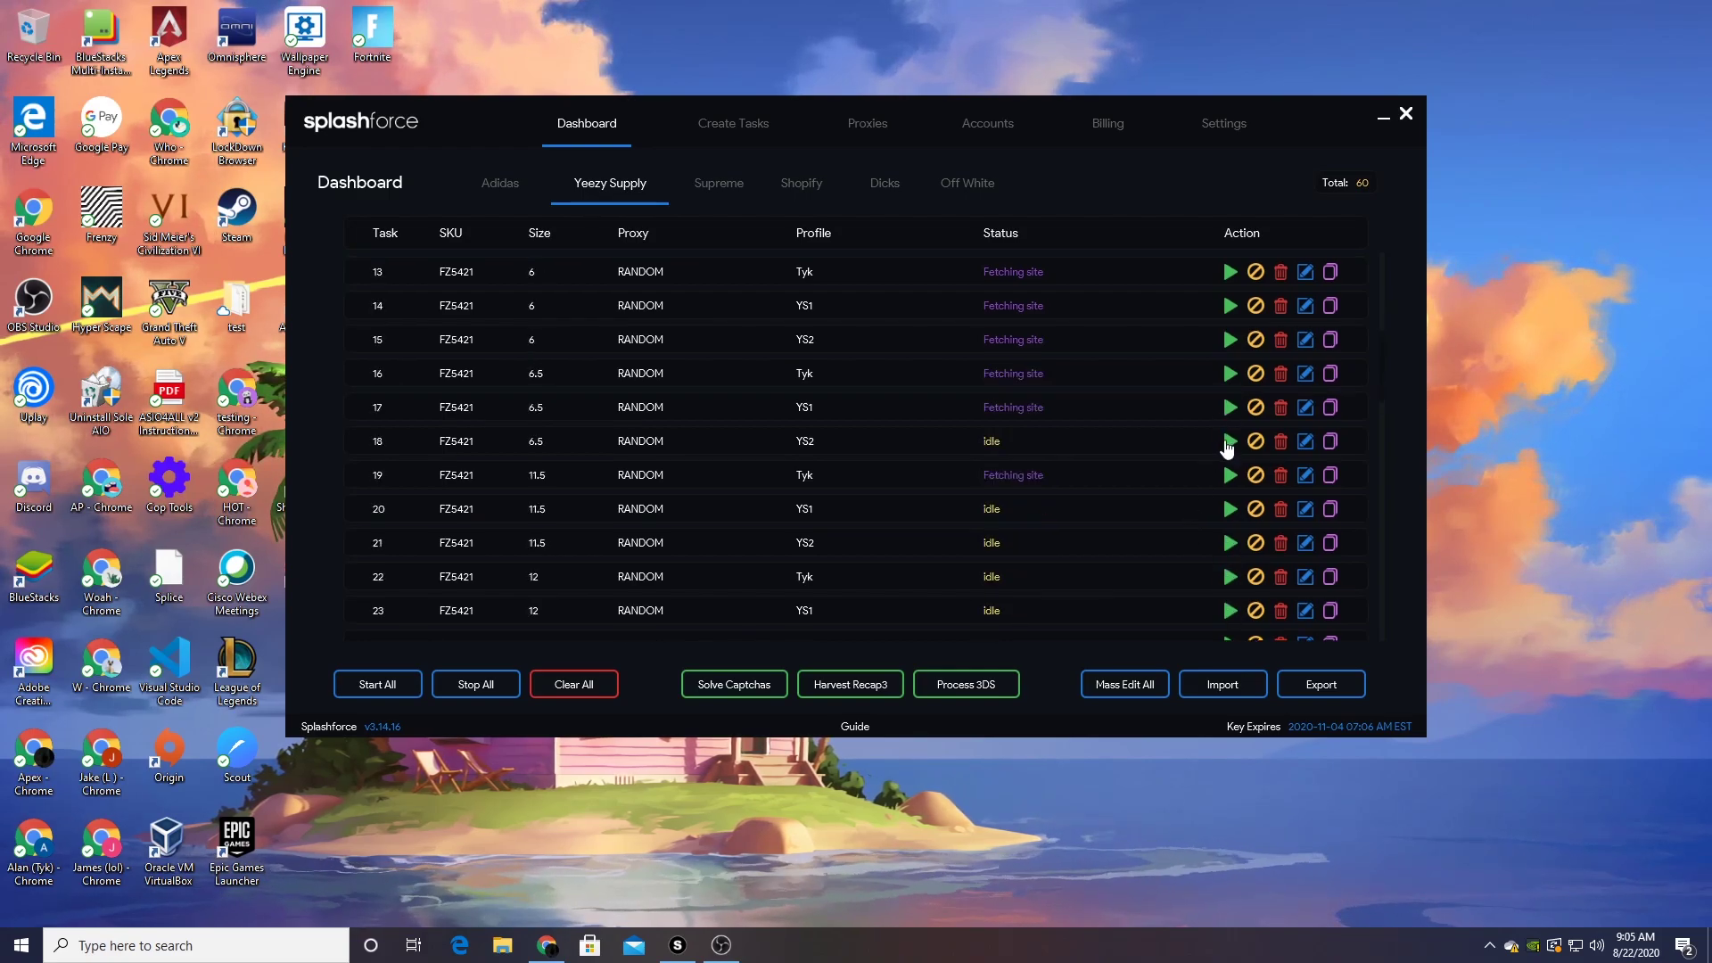
scroll(1229, 441, "up", 2)
scroll(1229, 441, "down", 3)
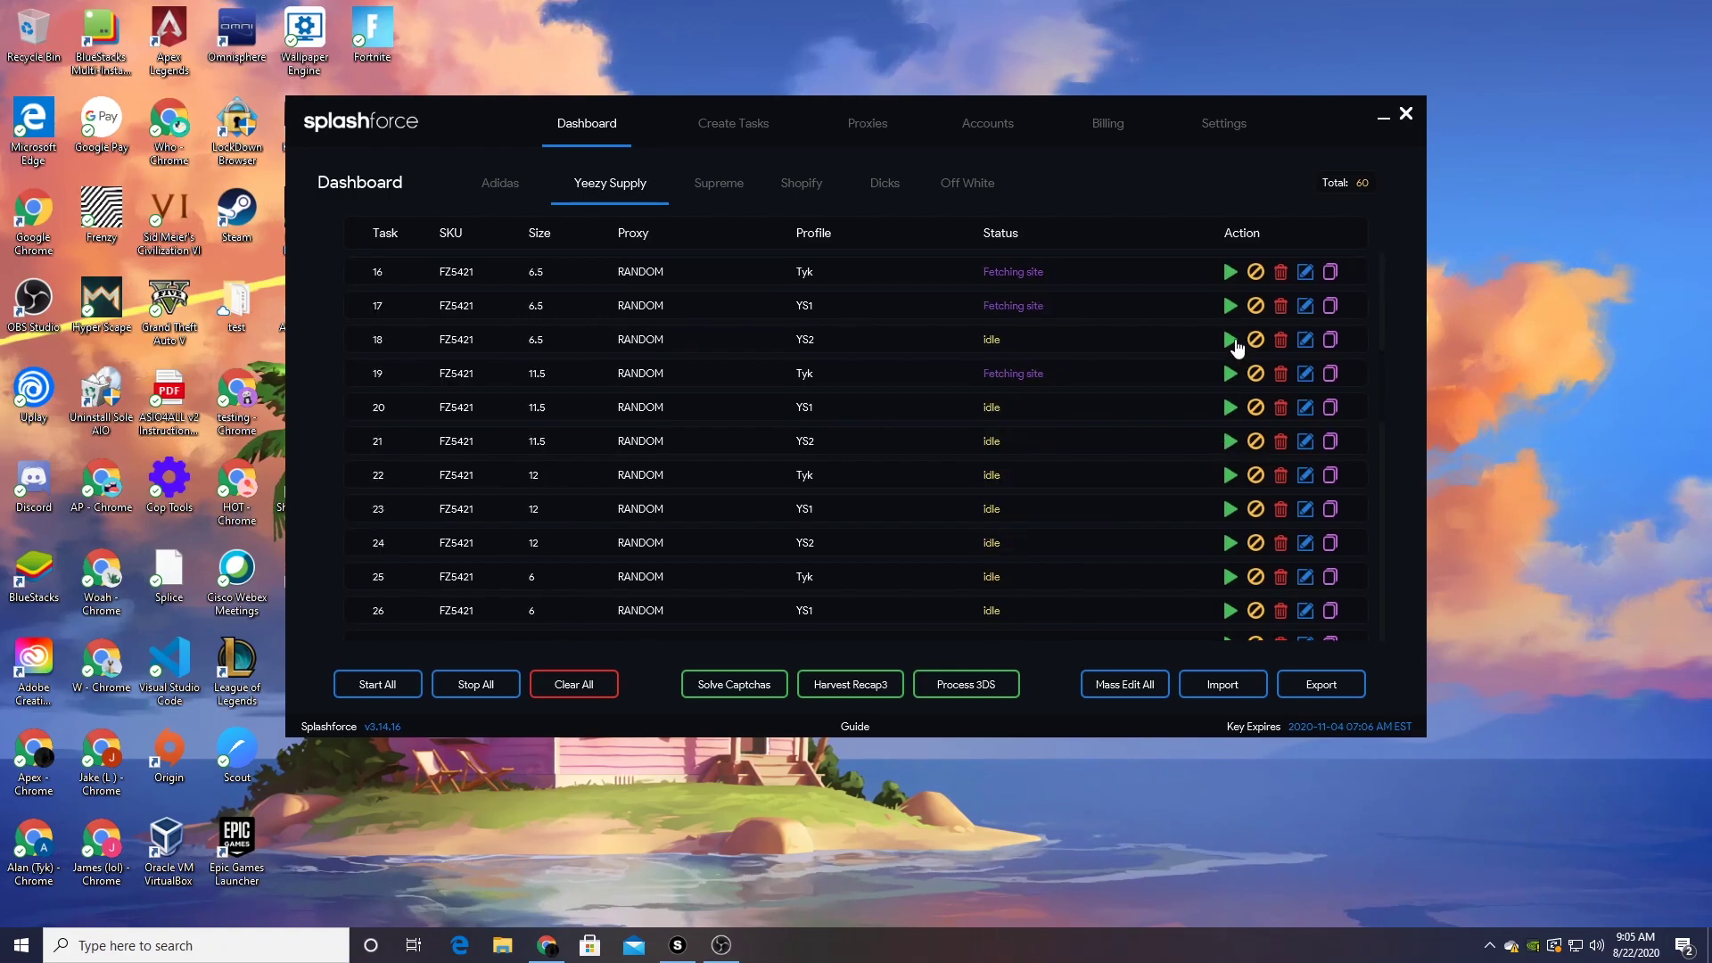
left_click(1229, 340)
left_click(1230, 407)
left_click(1230, 442)
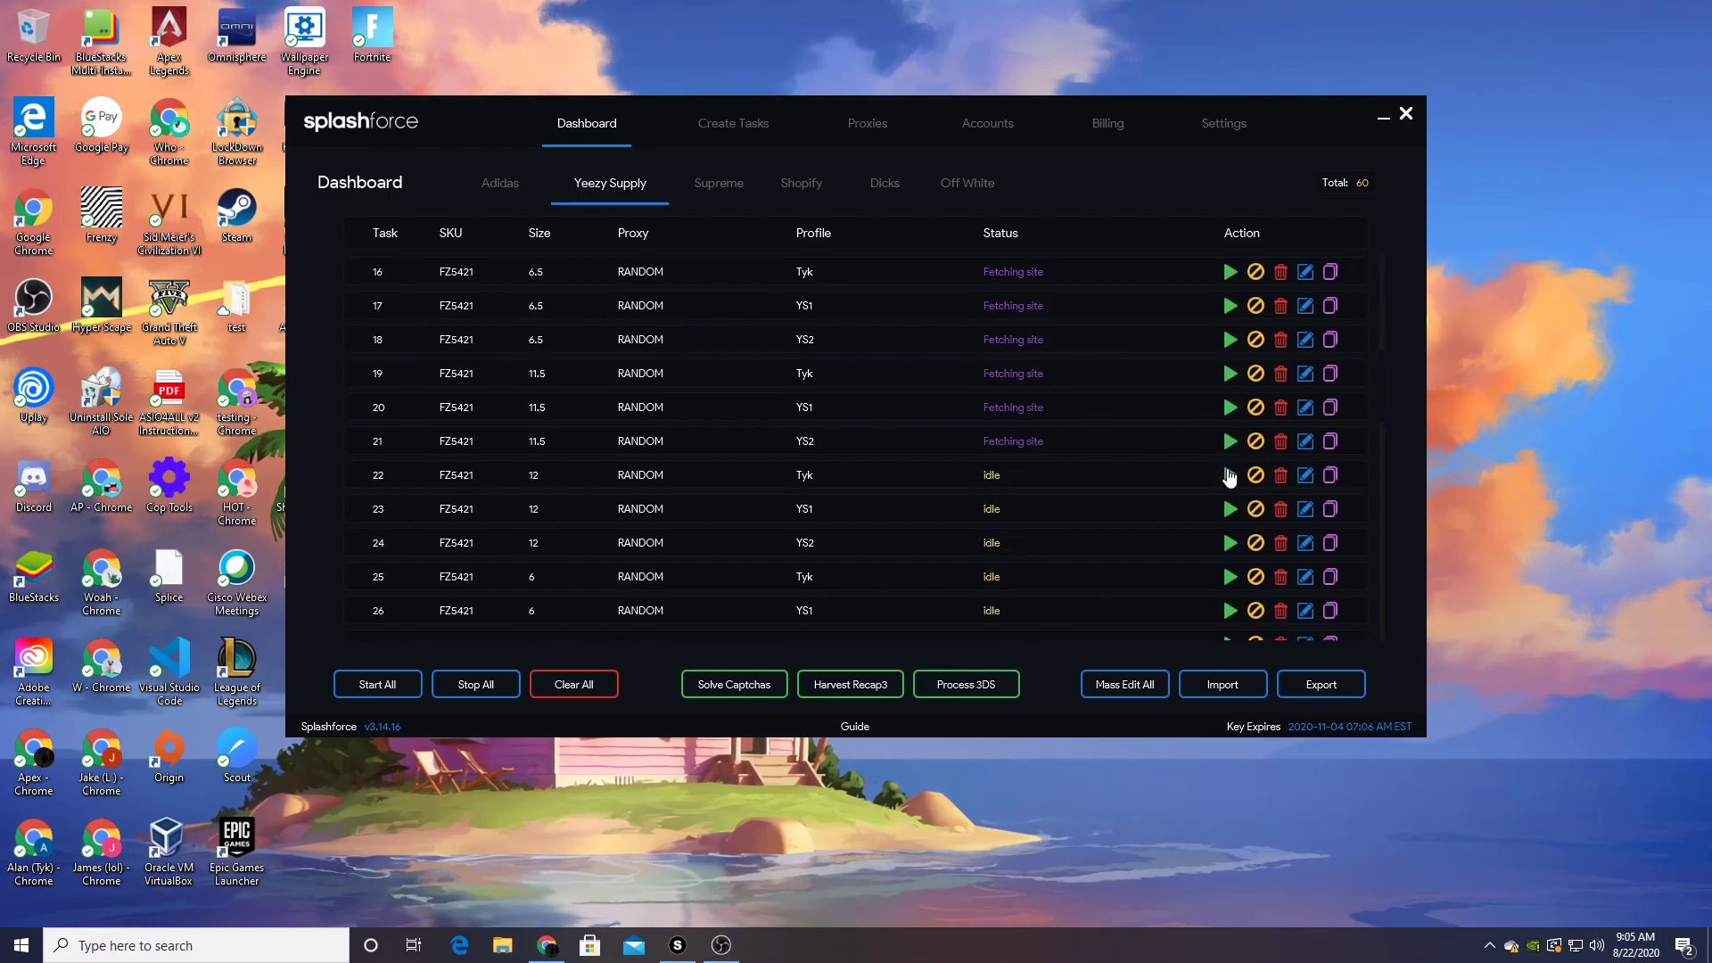
left_click(1229, 476)
left_click(1228, 508)
scroll(1221, 495, "down", 3)
scroll(1220, 495, "up", 2)
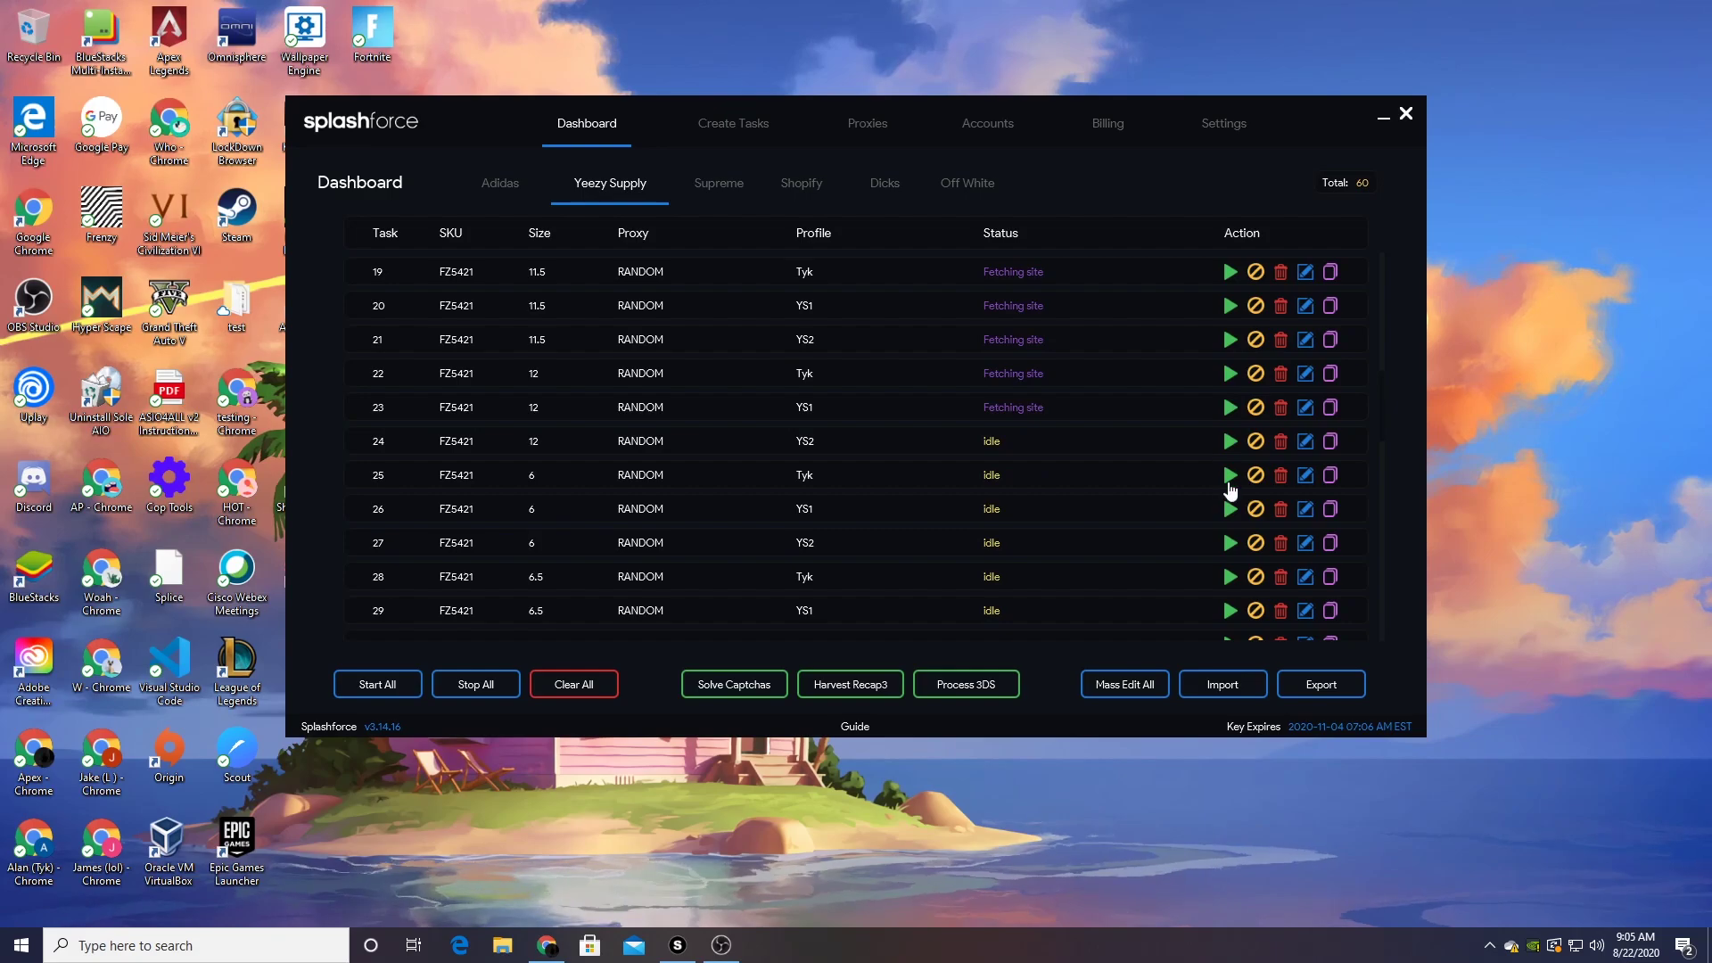
left_click(1229, 440)
left_click(1230, 476)
left_click(1229, 509)
left_click(1230, 542)
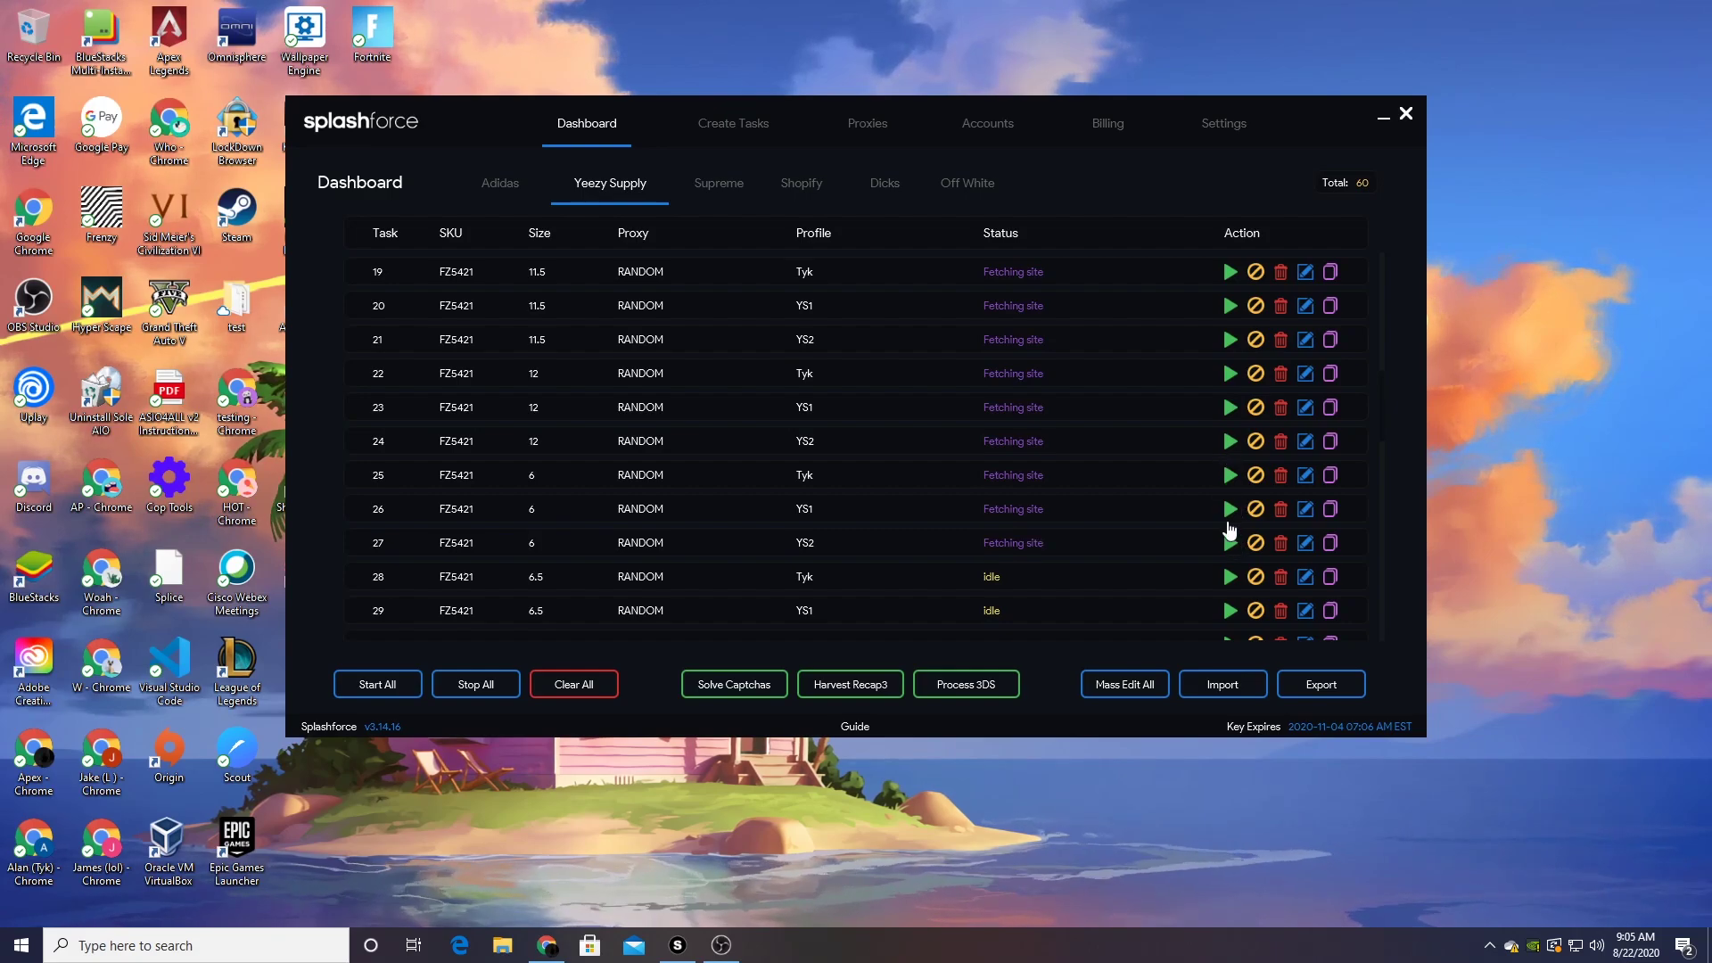
scroll(1223, 522, "down", 2)
left_click(1229, 373)
left_click(1230, 409)
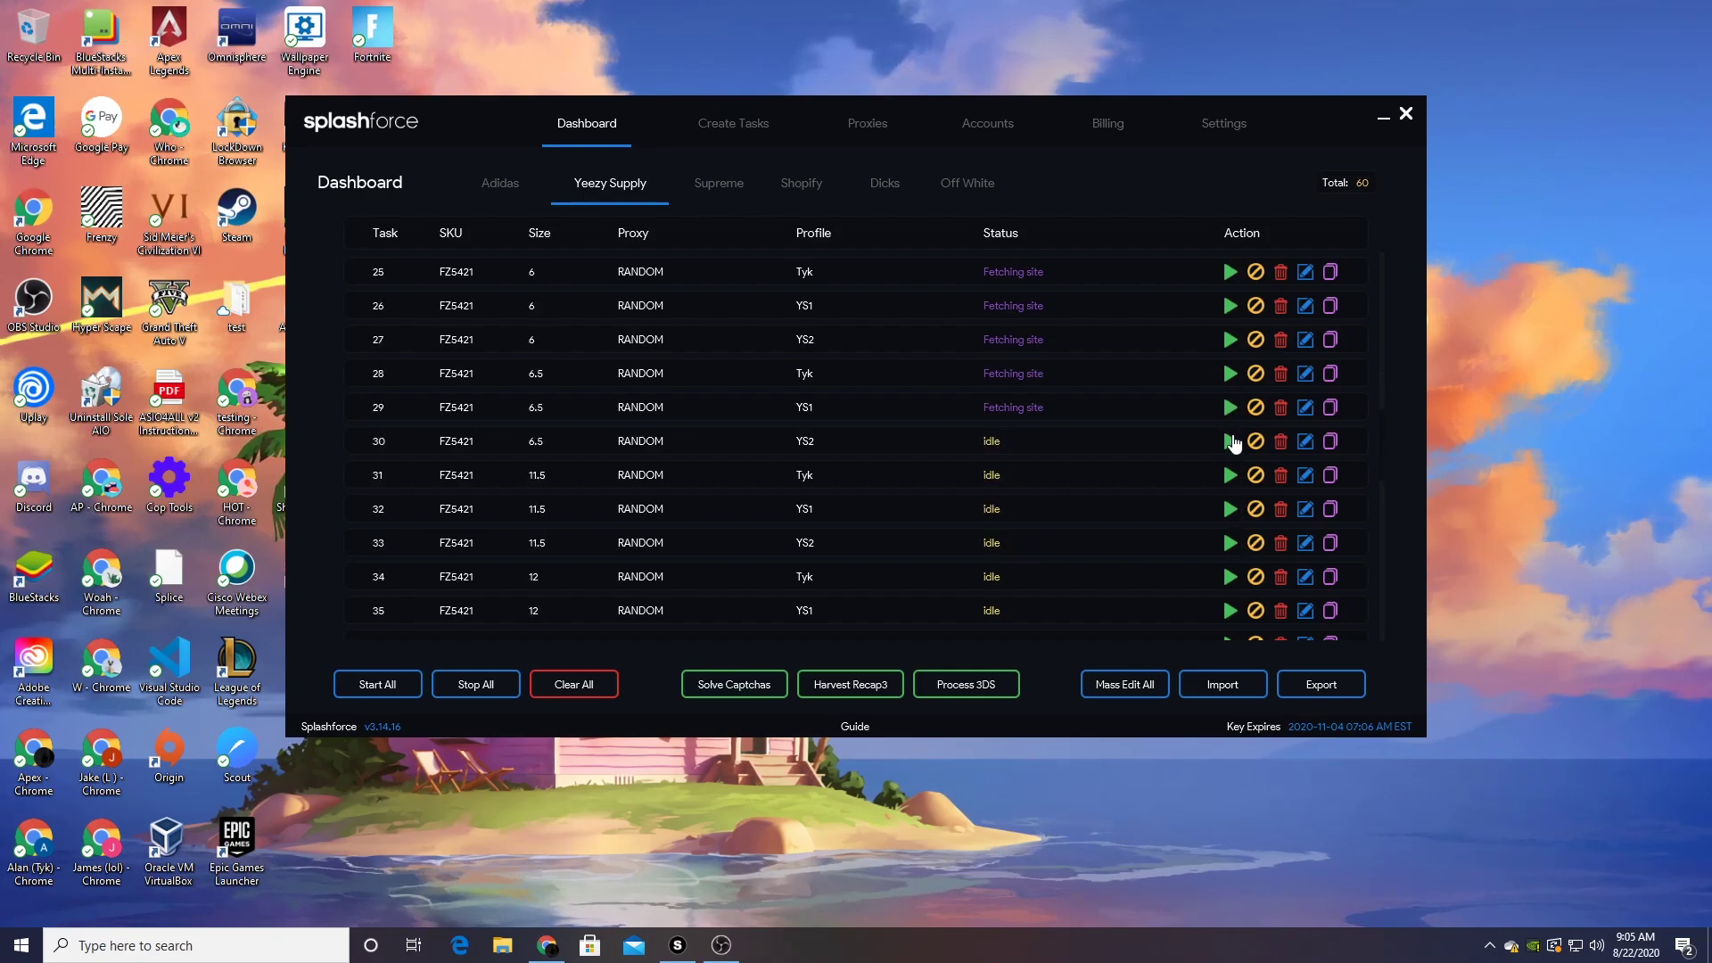
left_click(1230, 442)
left_click(1229, 476)
left_click(1230, 508)
left_click(1229, 542)
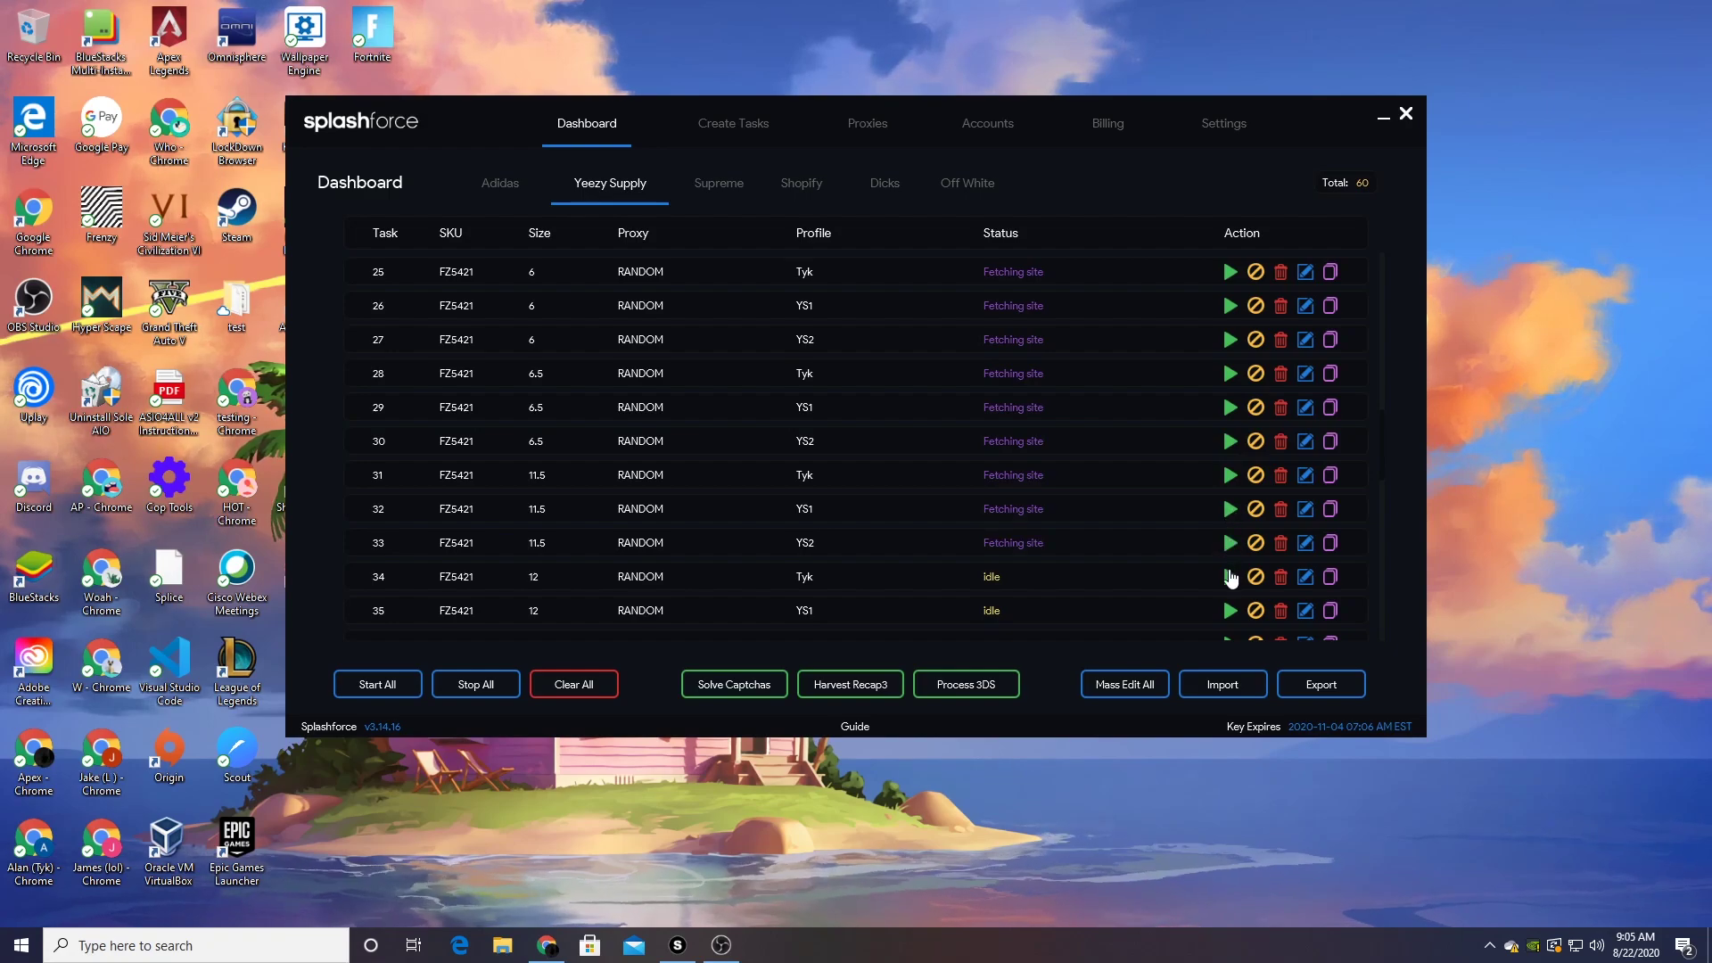
left_click(1230, 577)
scroll(1229, 561, "down", 3)
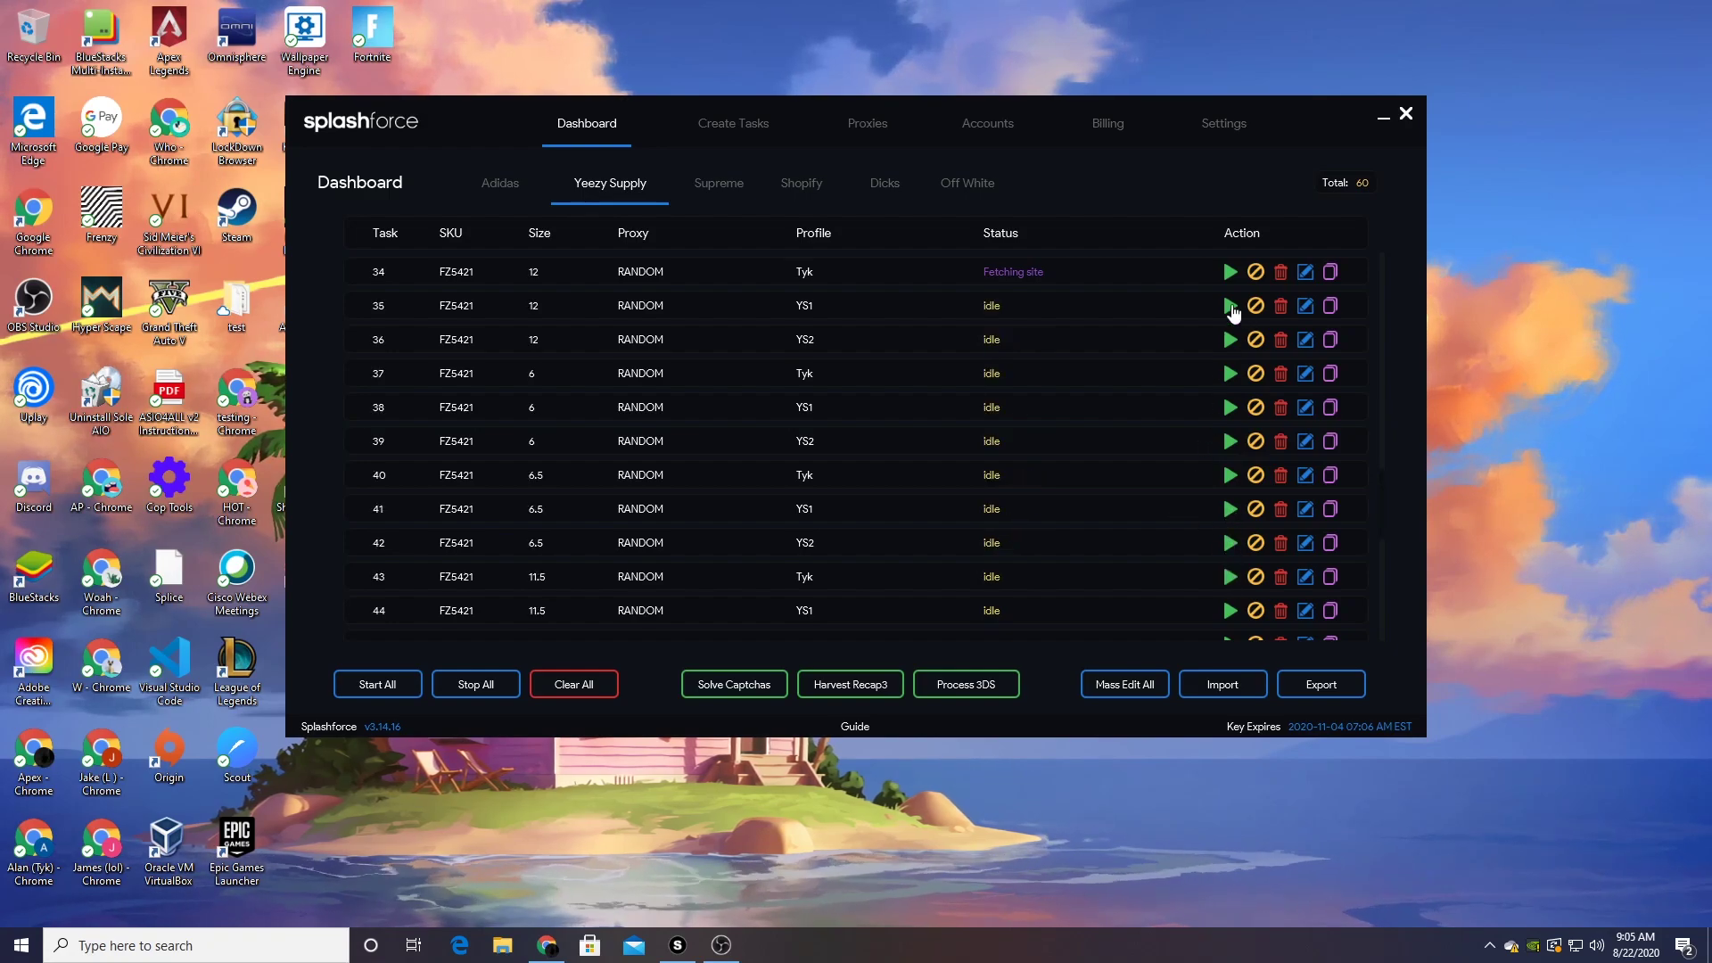
- Start Yeezy Supply tasks 35 through 53
left_click(1229, 305)
left_click(1229, 339)
left_click(1229, 372)
left_click(1229, 407)
left_click(1230, 441)
left_click(1230, 476)
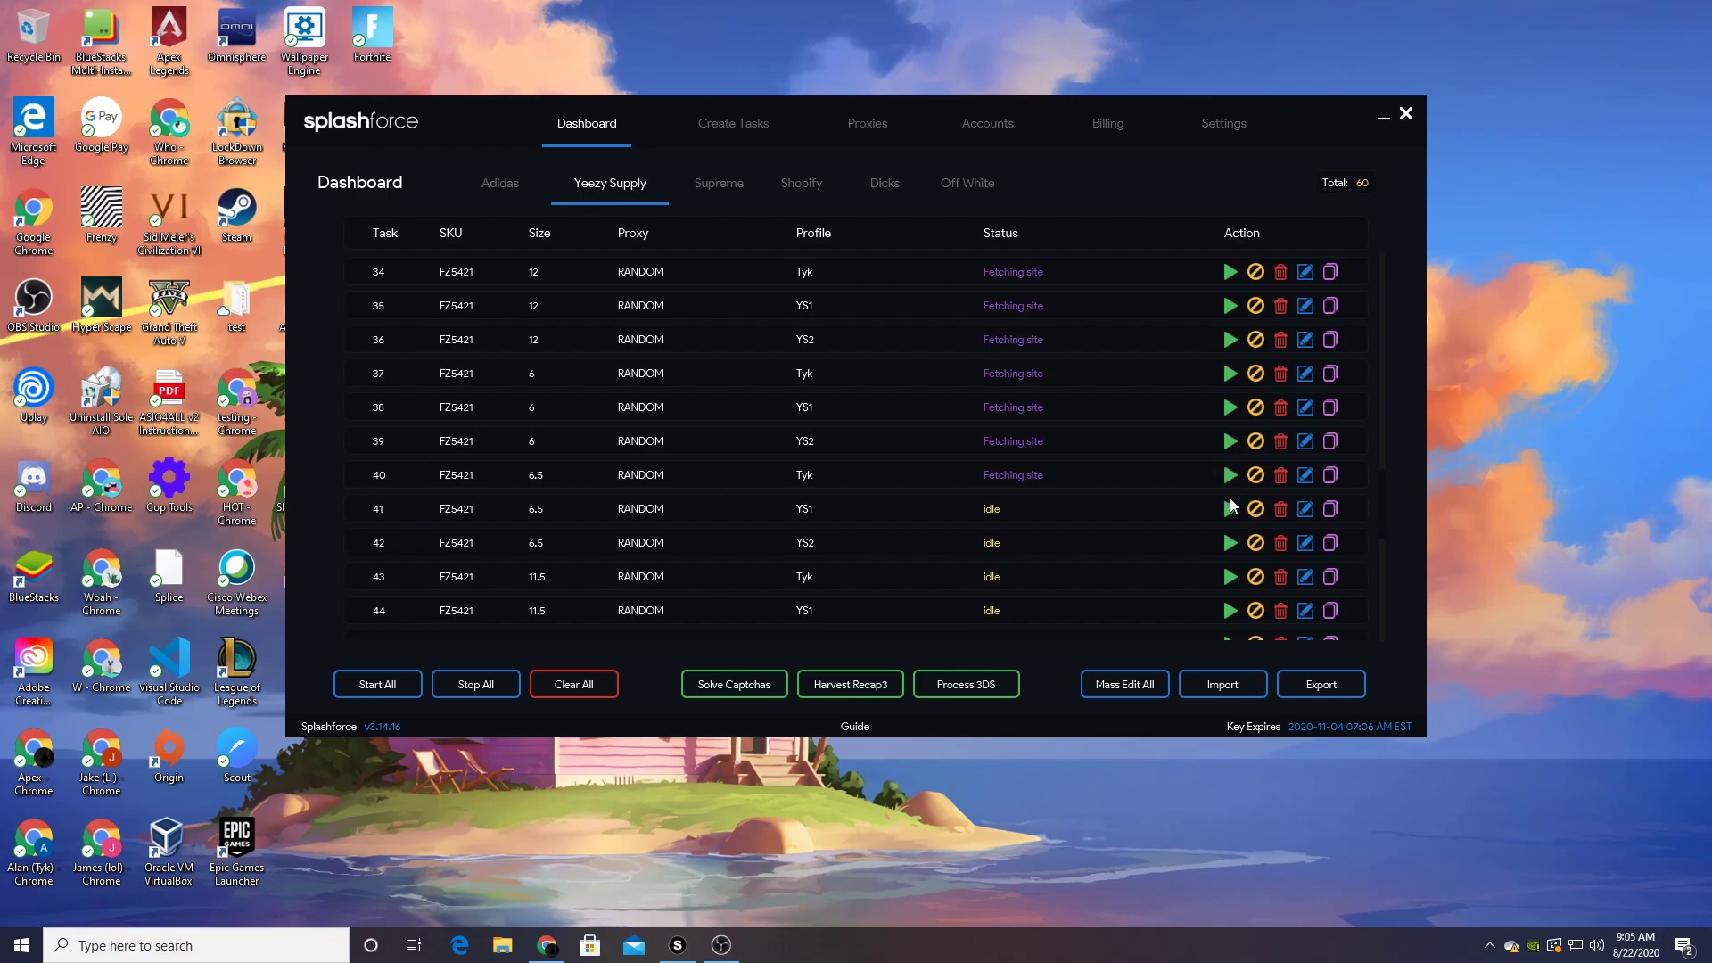
left_click(1229, 508)
left_click(1229, 542)
scroll(1227, 535, "down", 1)
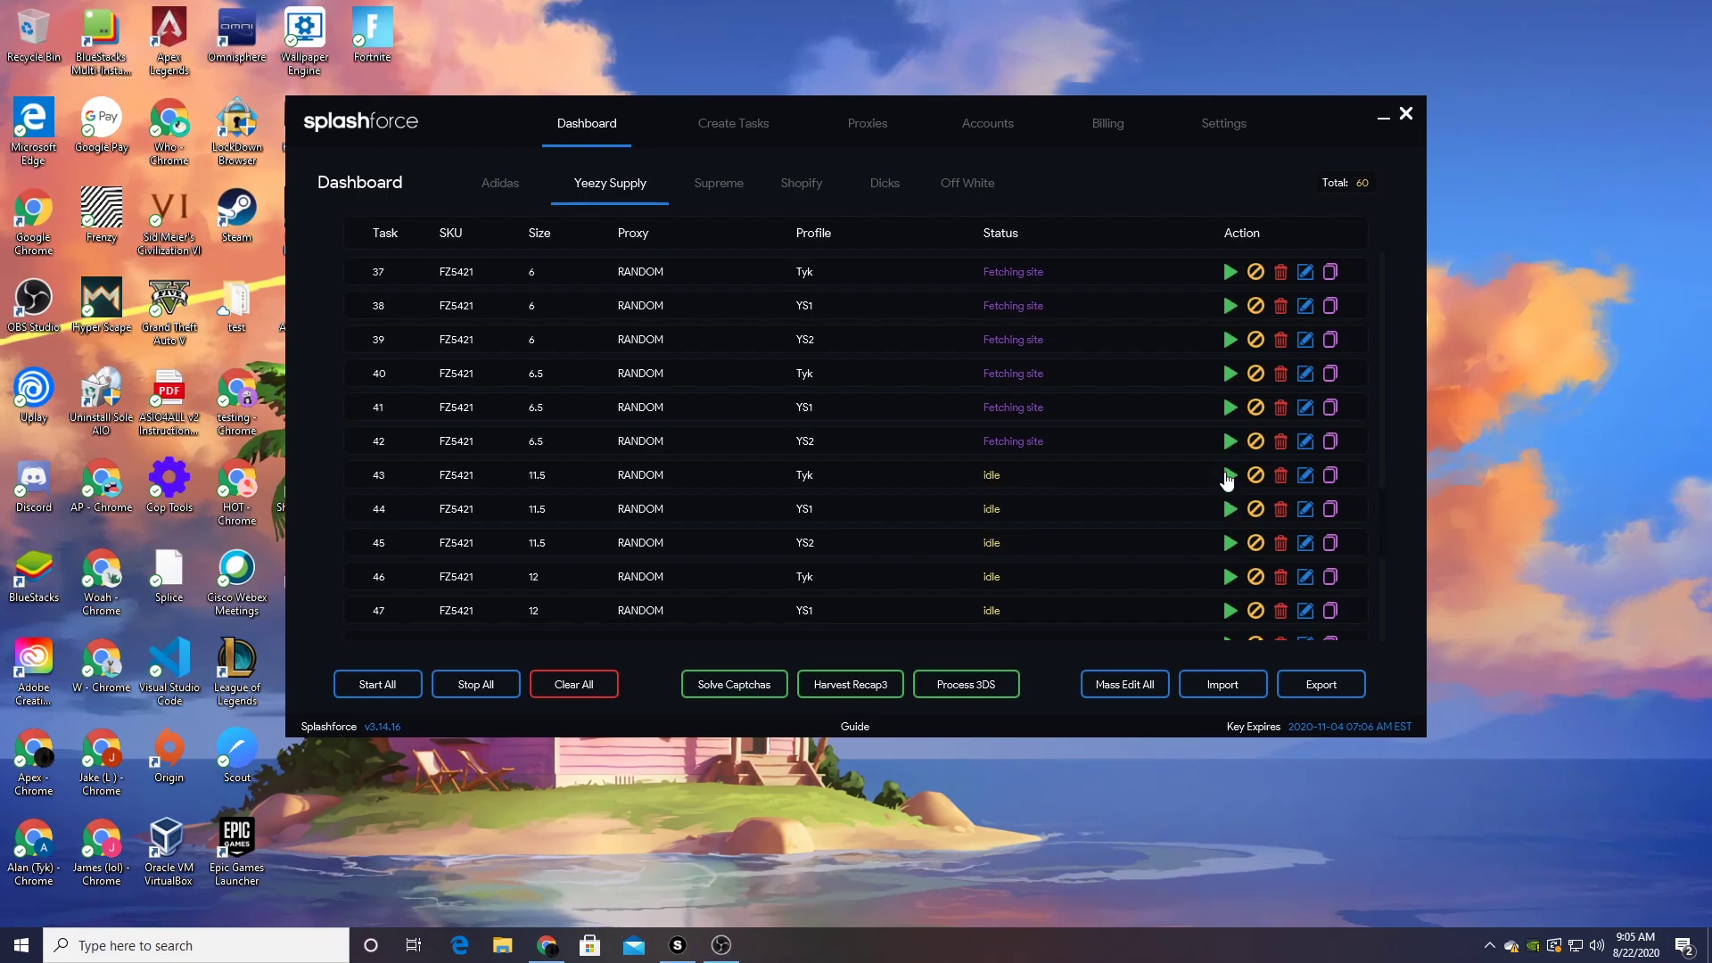
left_click(1229, 476)
left_click(1228, 509)
scroll(1229, 495, "down", 2)
left_click(1230, 339)
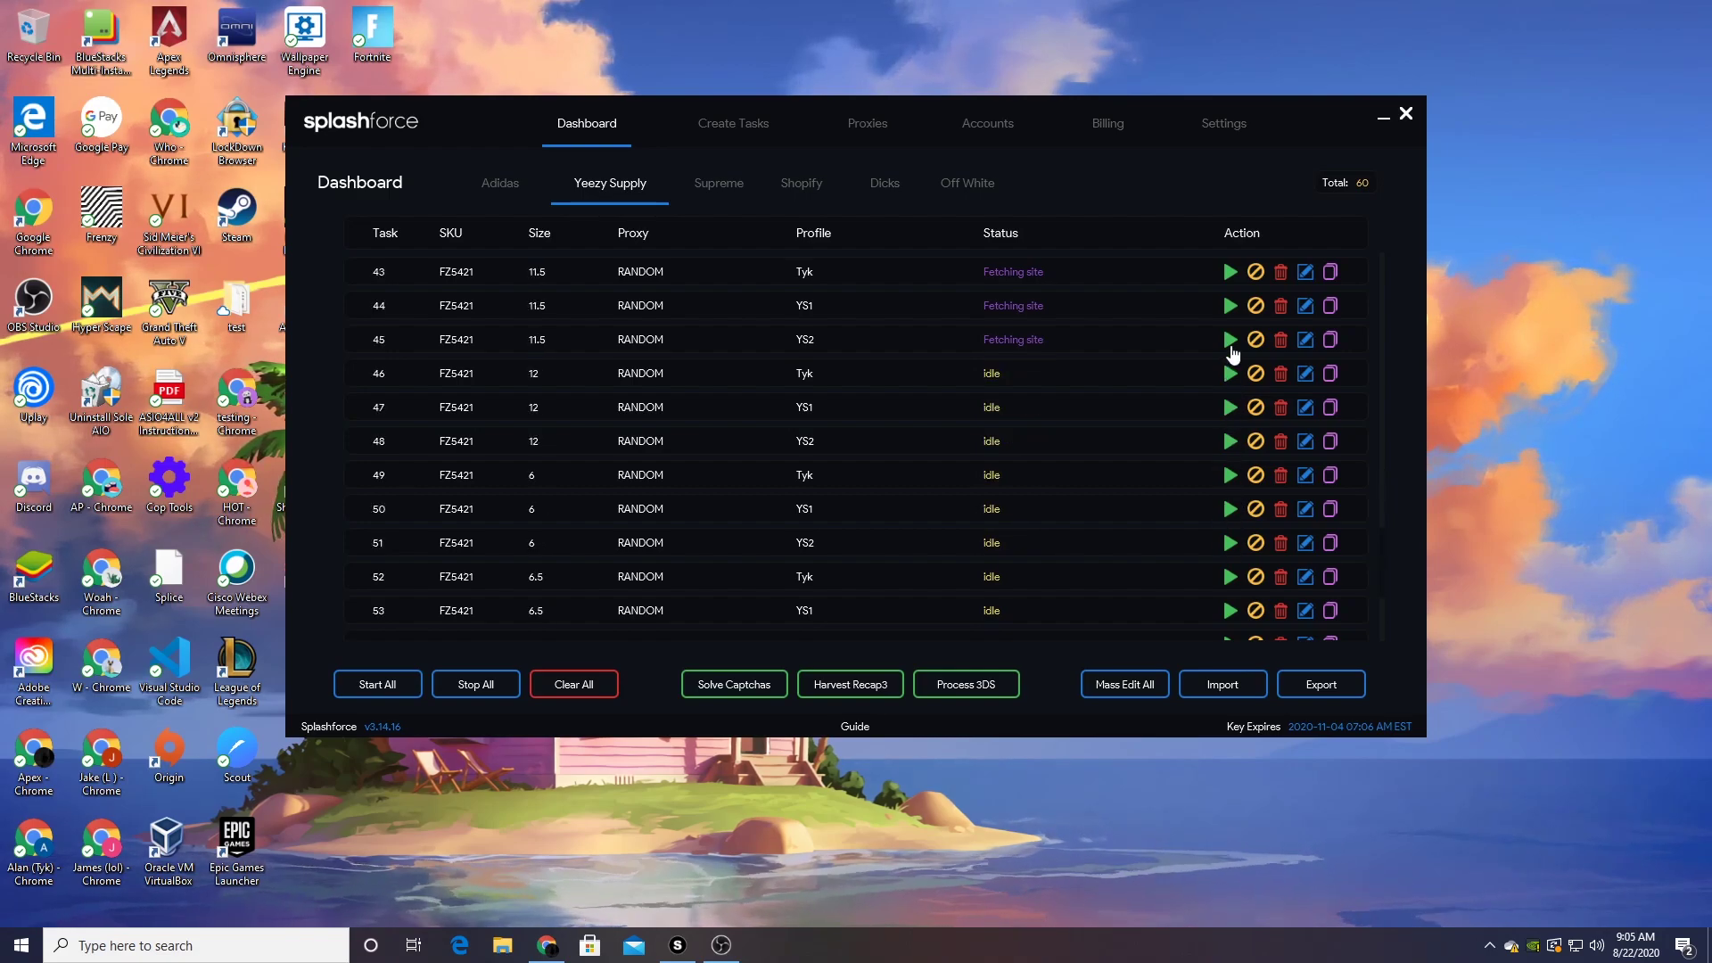
left_click(1229, 373)
left_click(1230, 406)
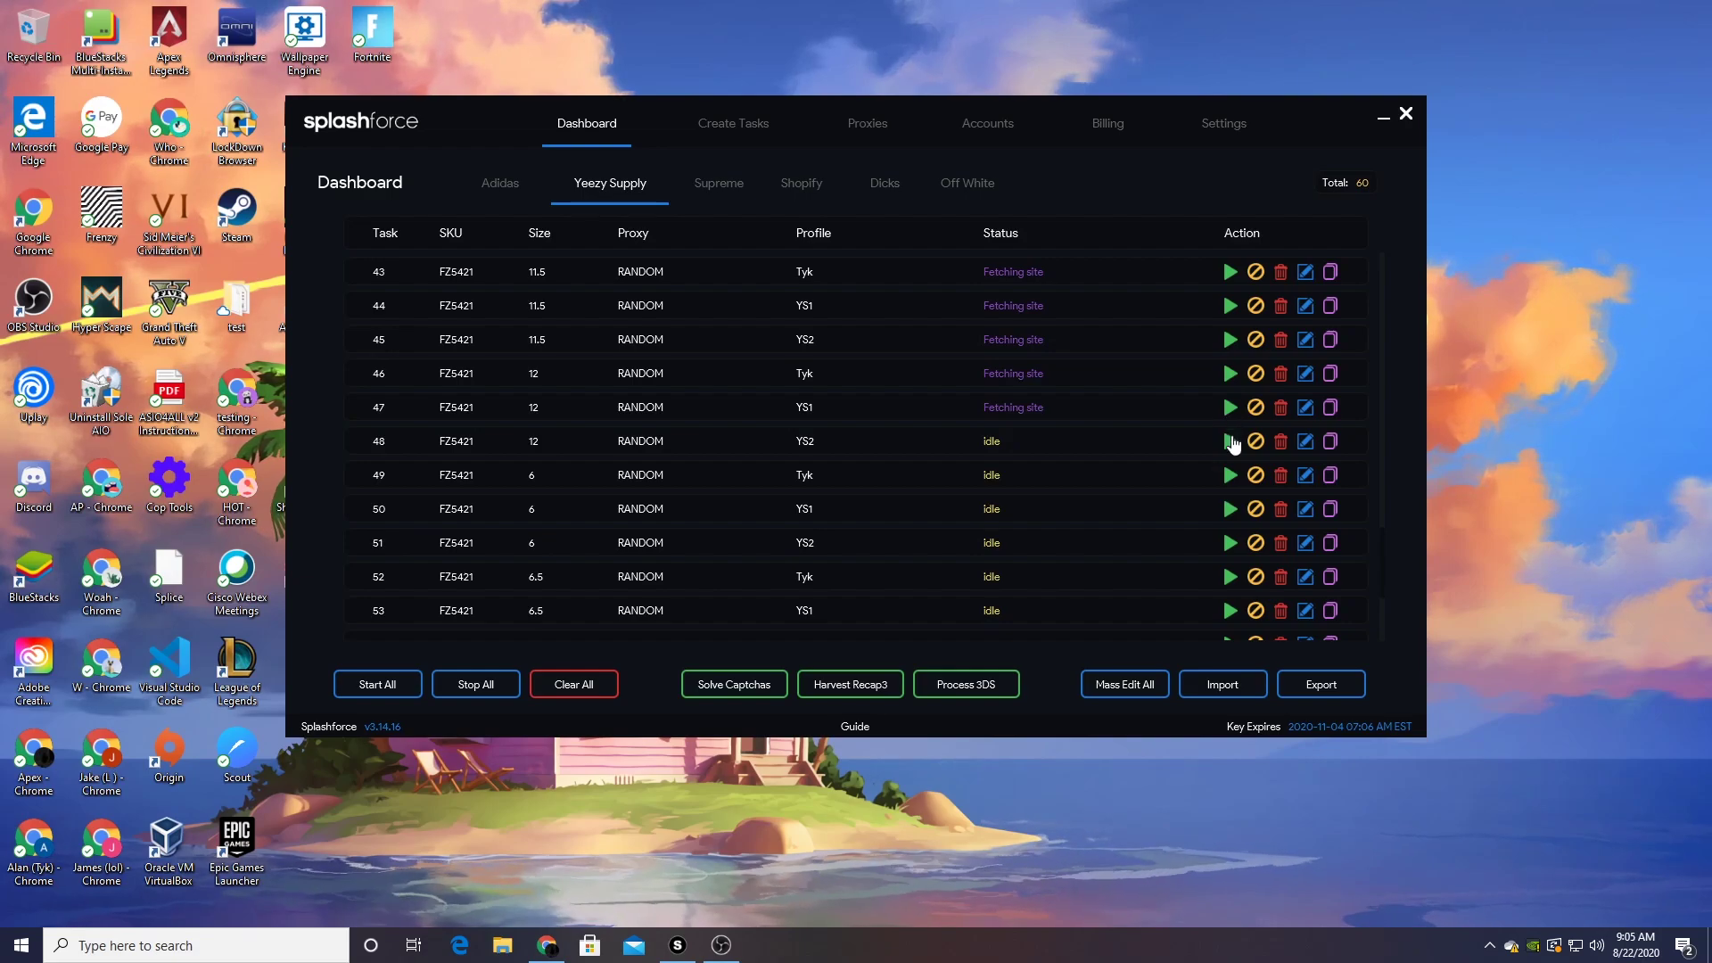
left_click(1230, 441)
left_click(1229, 474)
left_click(1230, 509)
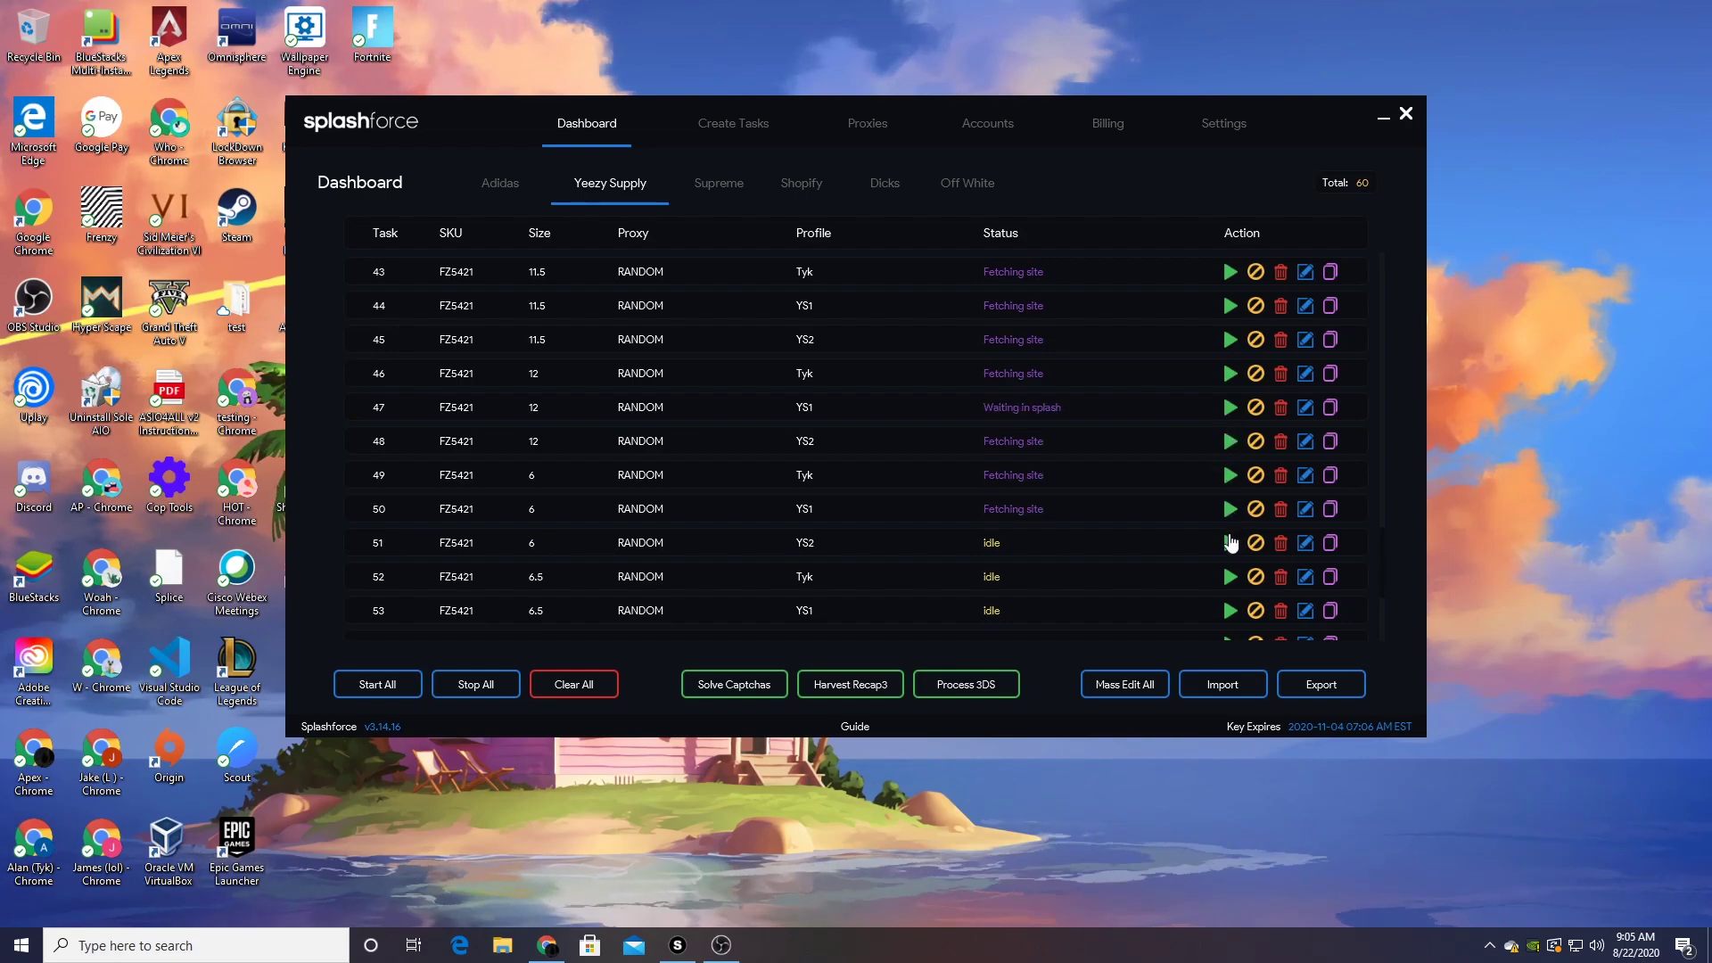
left_click(1230, 543)
left_click(1230, 577)
left_click(1229, 610)
scroll(1232, 608, "down", 2)
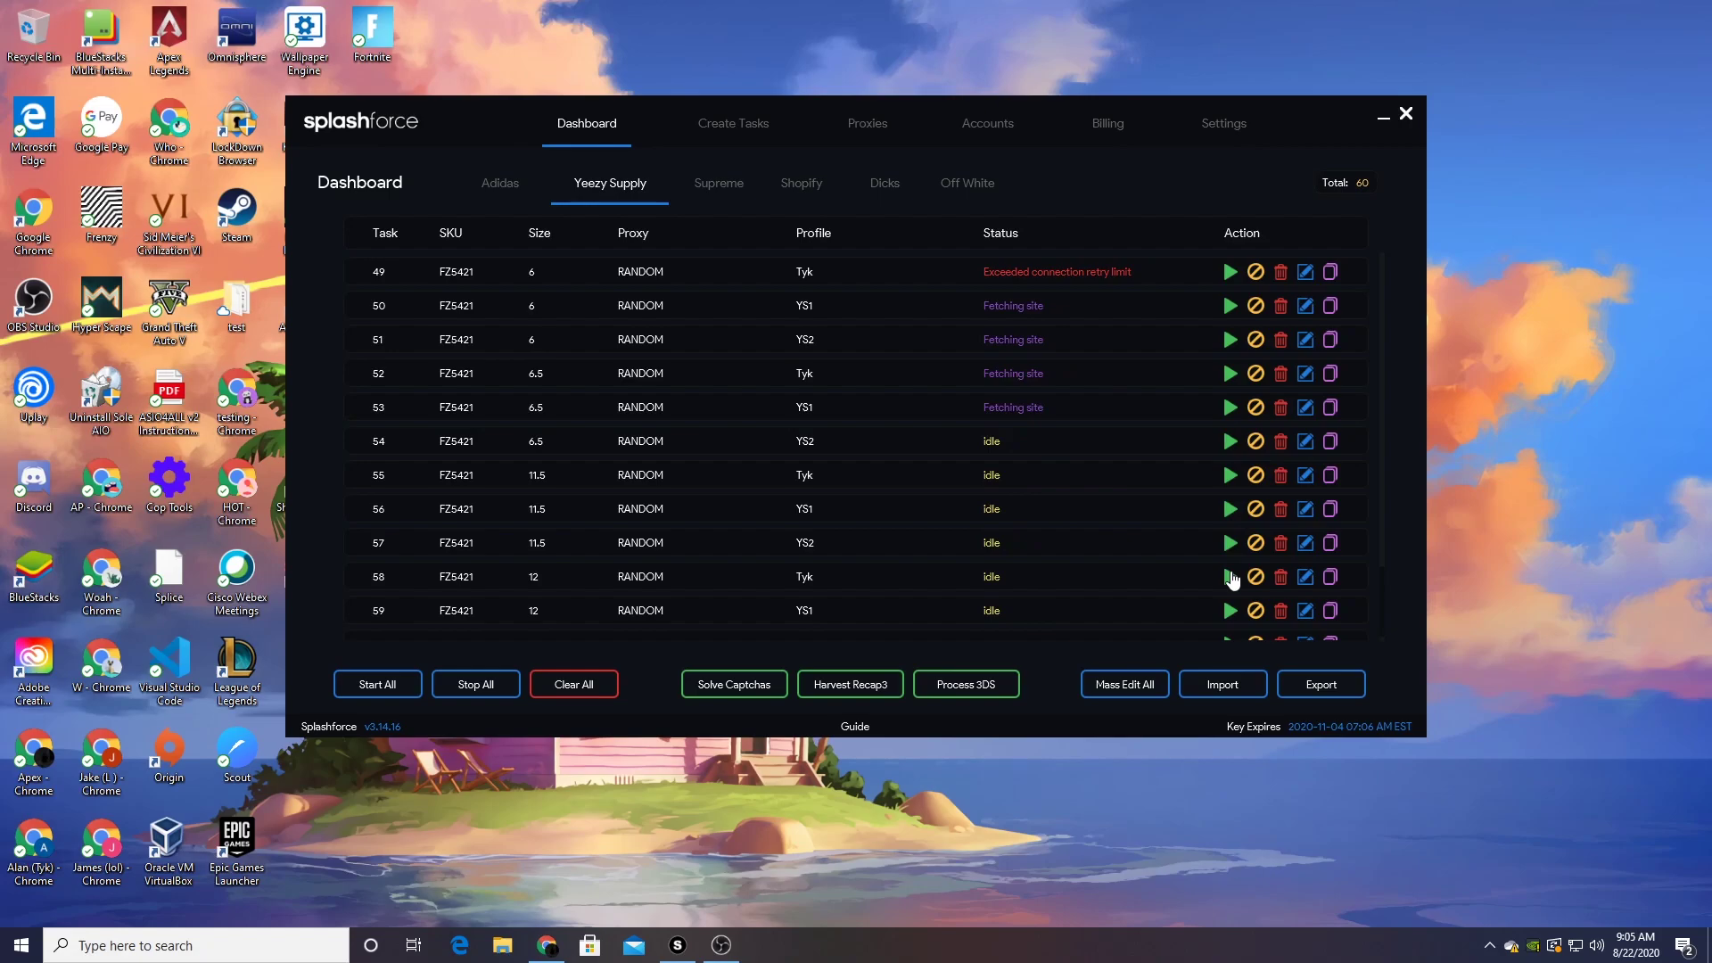
scroll(1229, 459, "up", 13)
scroll(1230, 459, "up", 3)
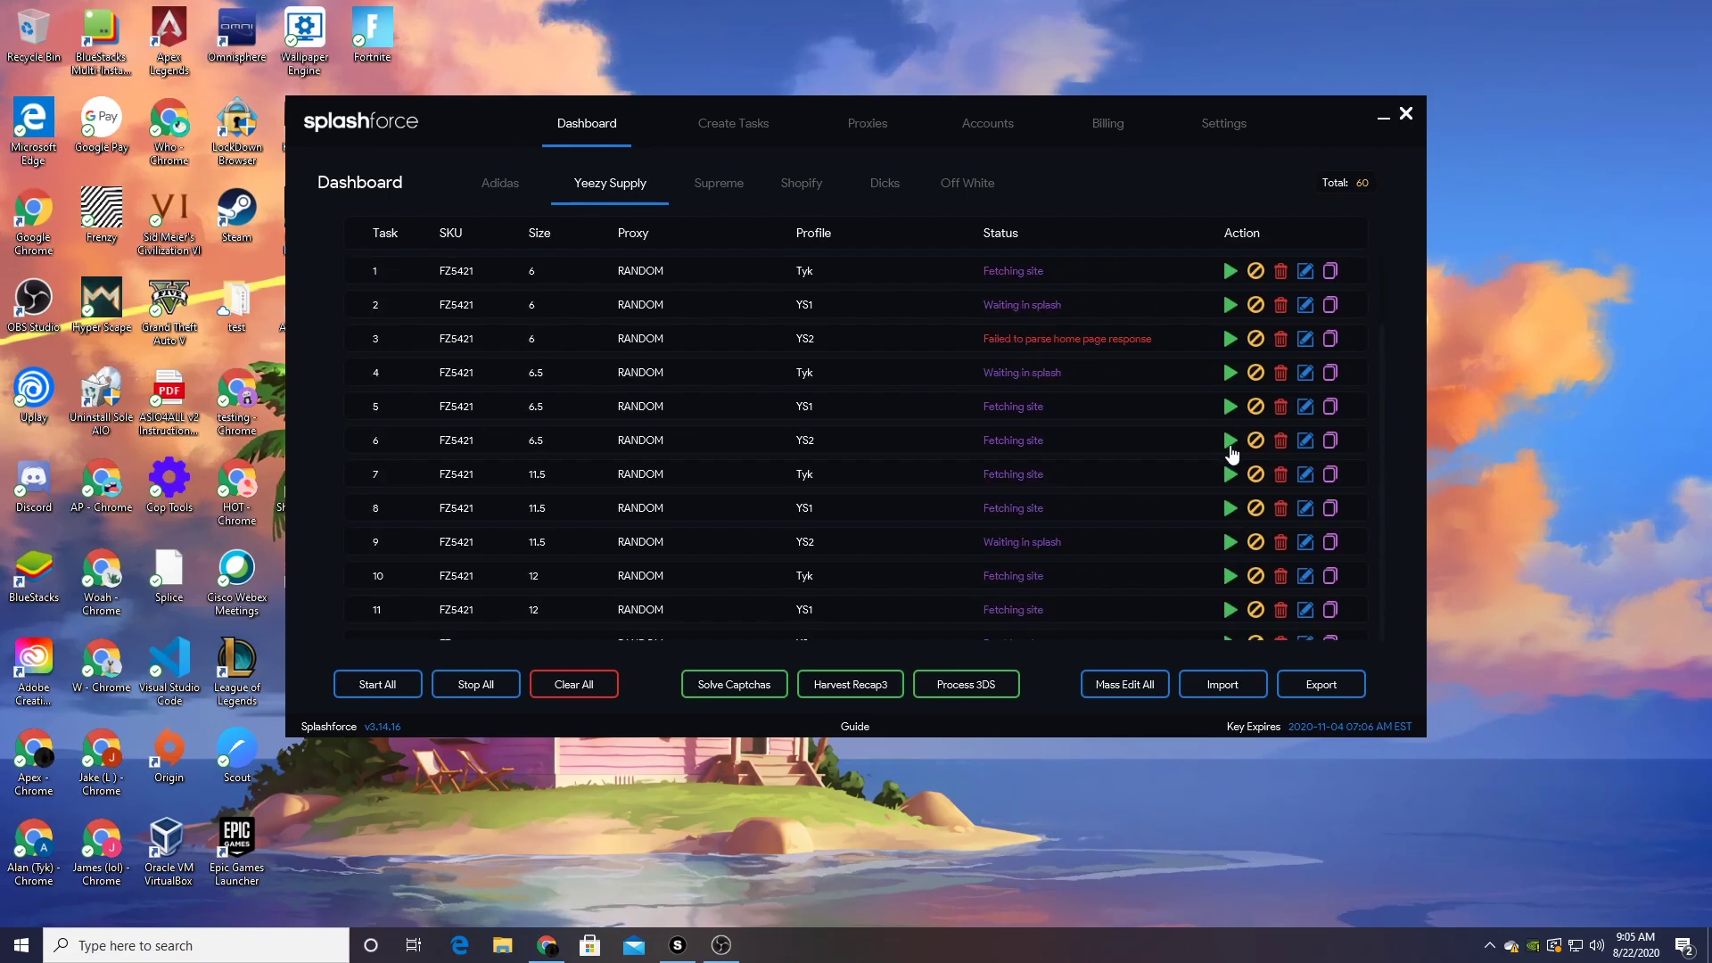
scroll(1229, 455, "down", 6)
scroll(1229, 455, "down", 8)
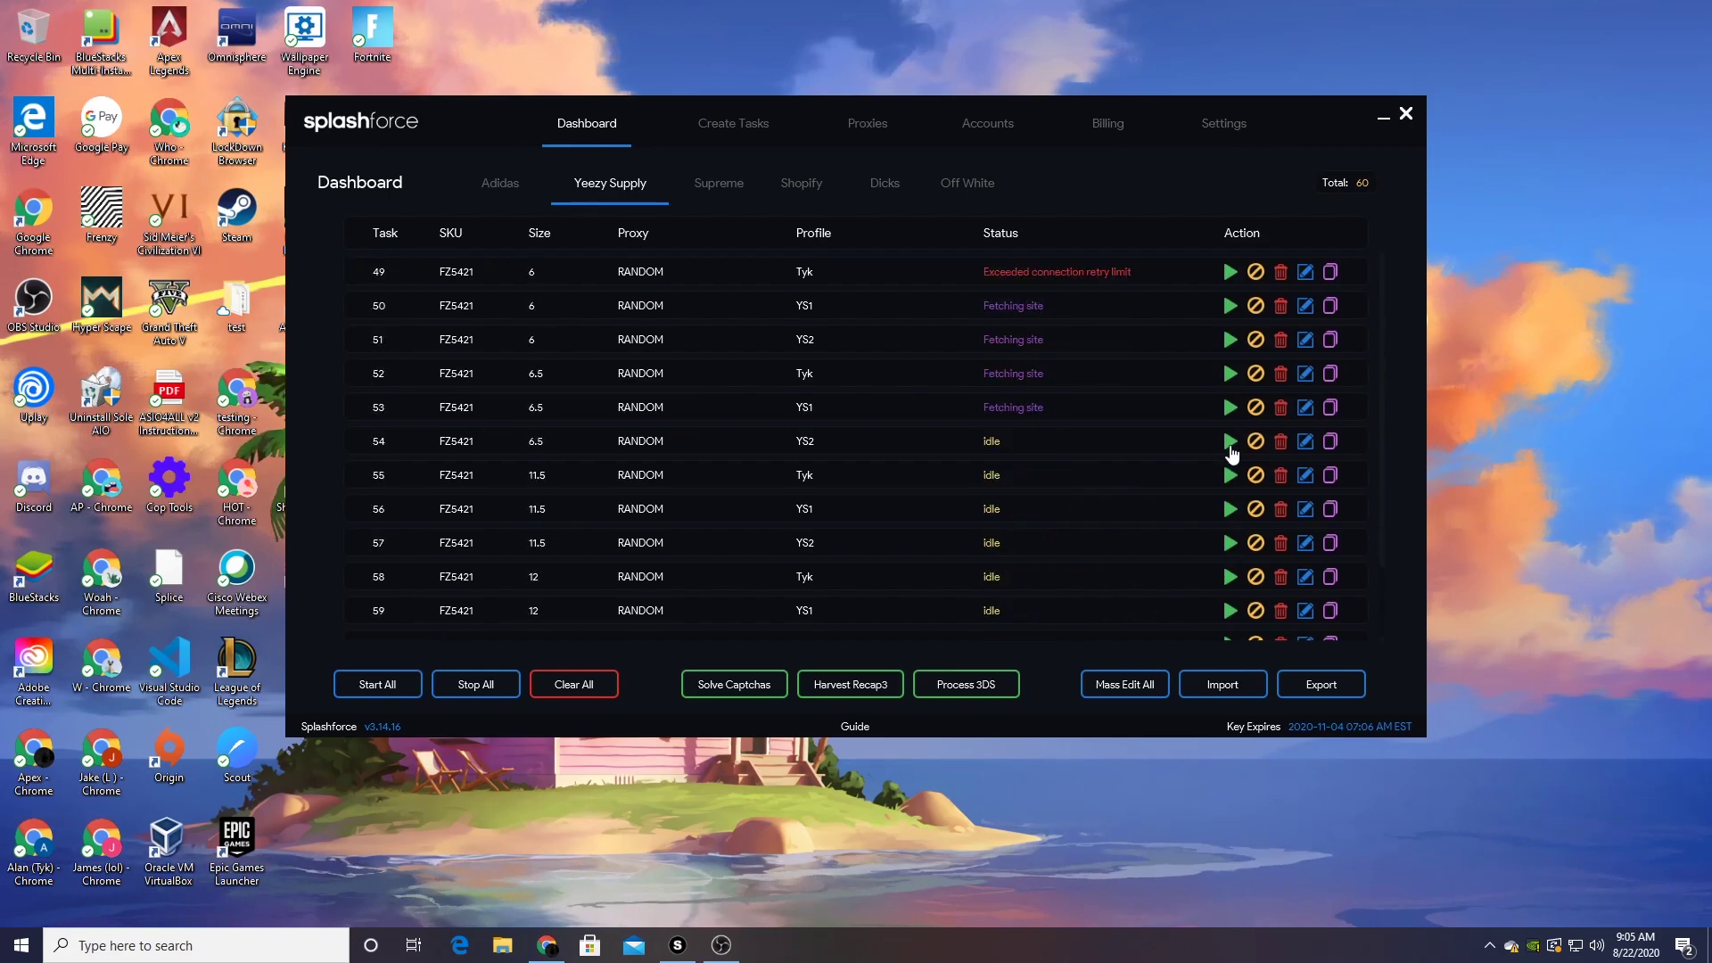
scroll(1230, 455, "down", 2)
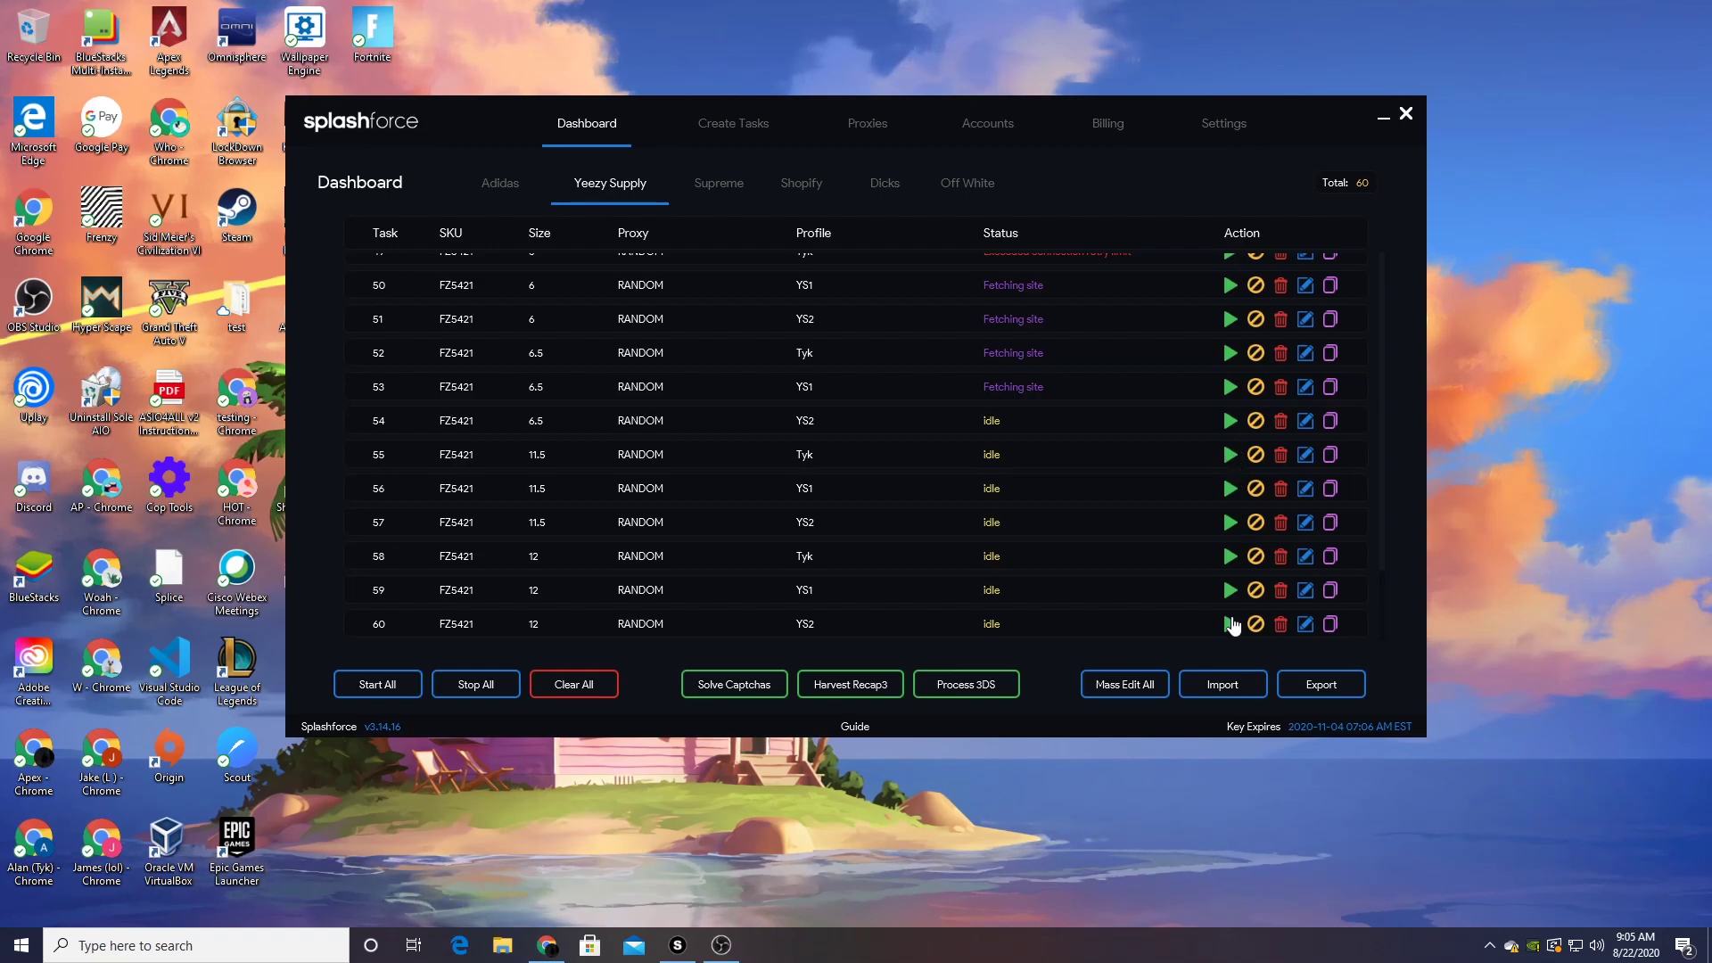
- Start the remaining Yeezy Supply tasks 54 through 60
left_click(1230, 623)
left_click(1230, 590)
left_click(1230, 556)
left_click(1230, 489)
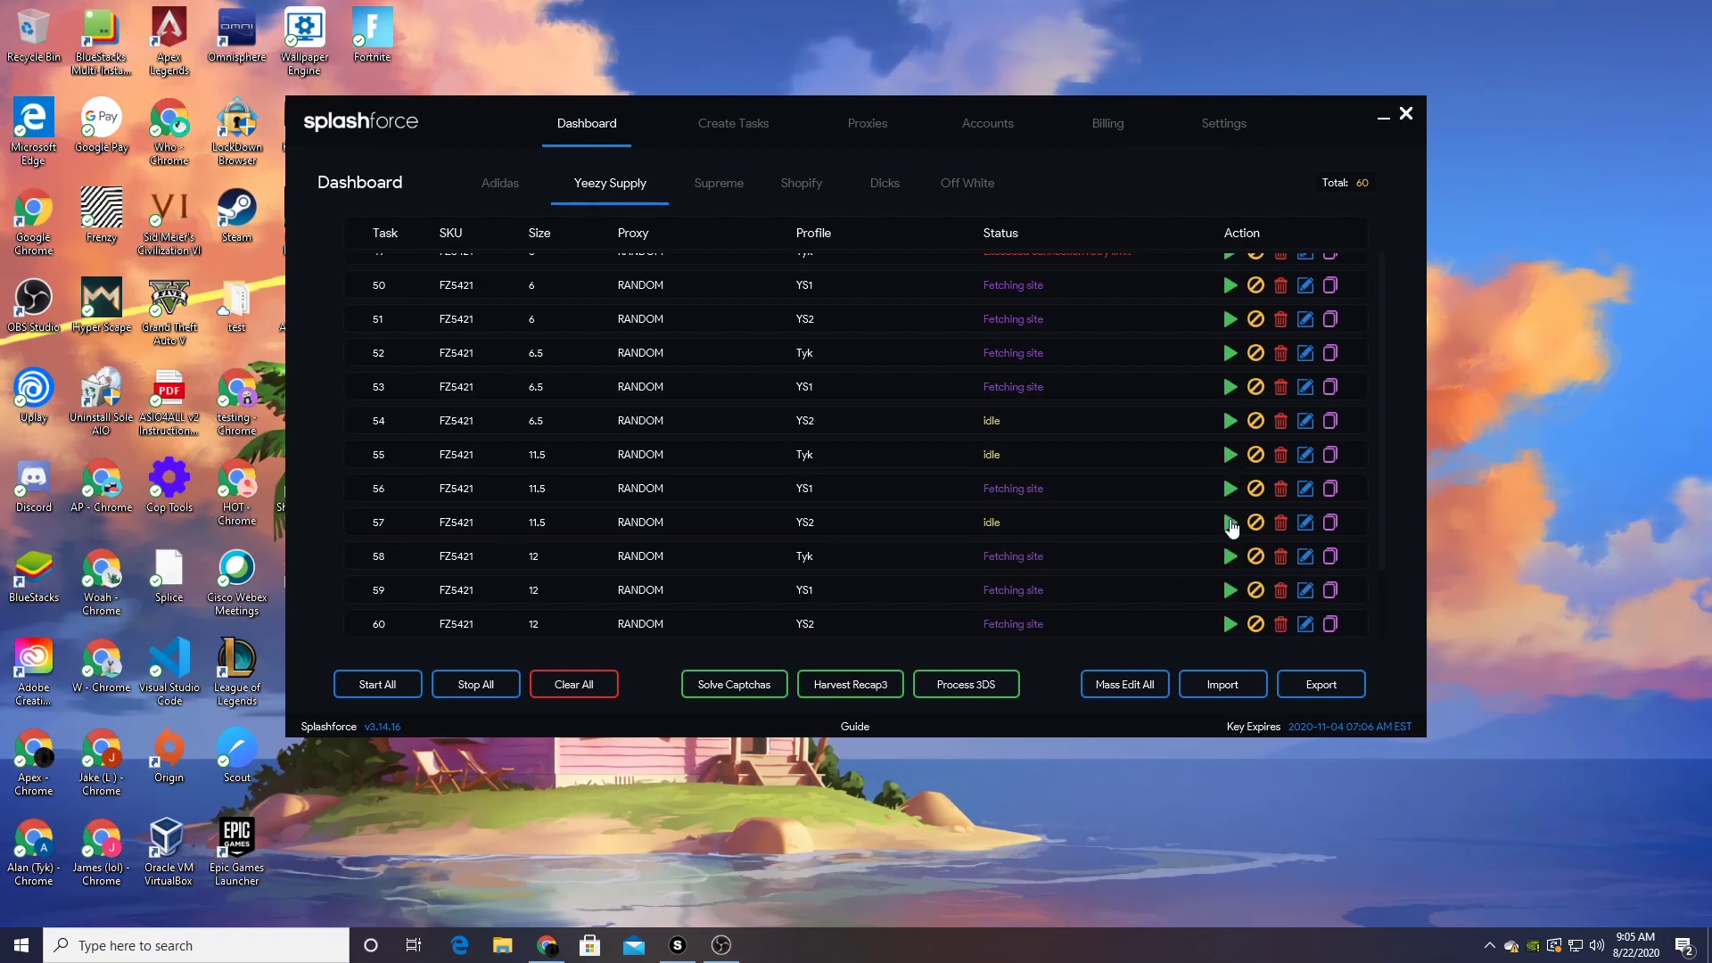
left_click(1230, 523)
left_click(1230, 455)
left_click(1231, 420)
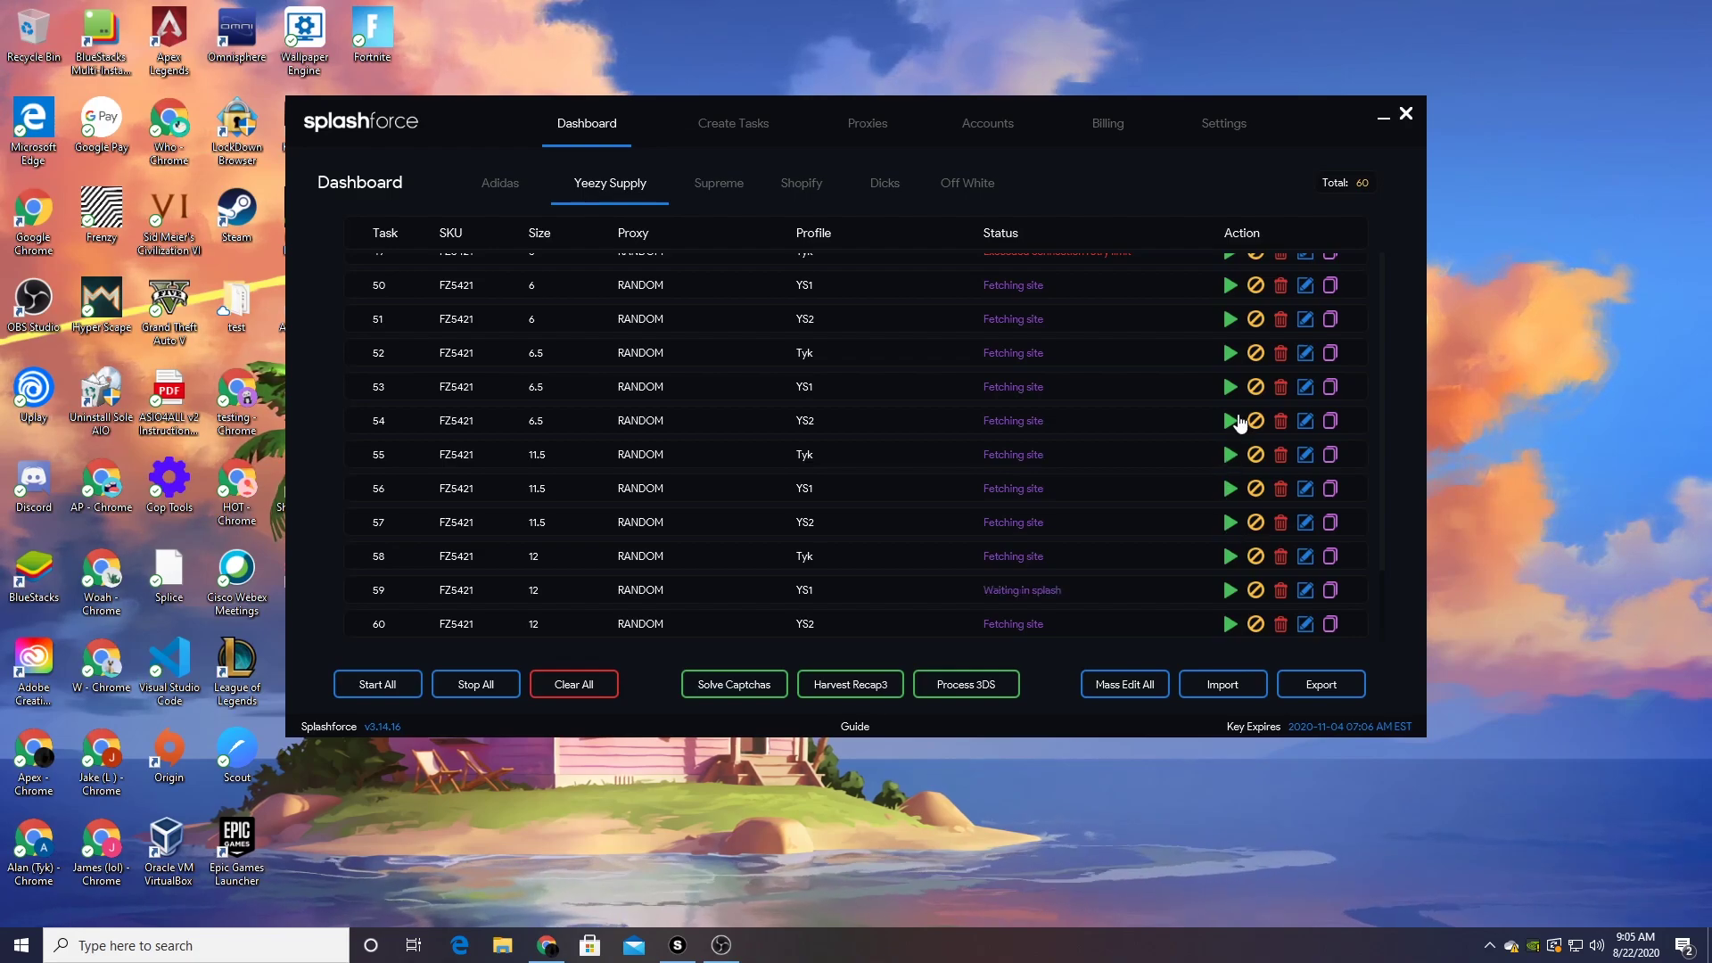
scroll(1232, 492, "up", 10)
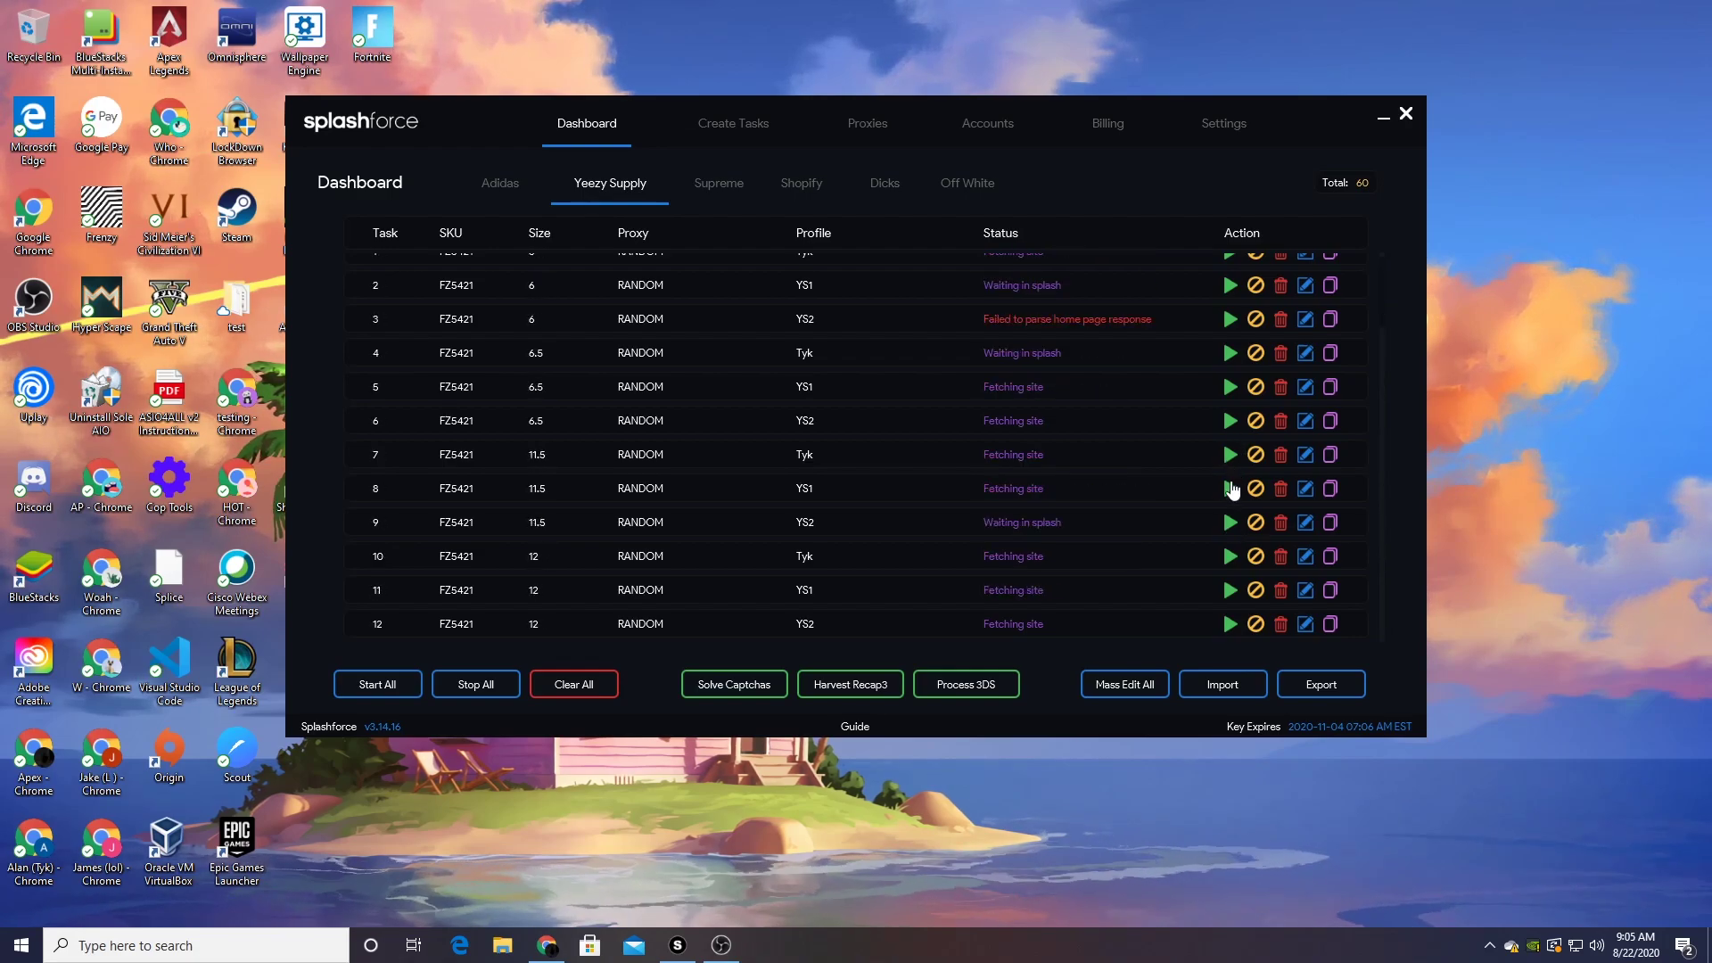
scroll(1233, 492, "up", 2)
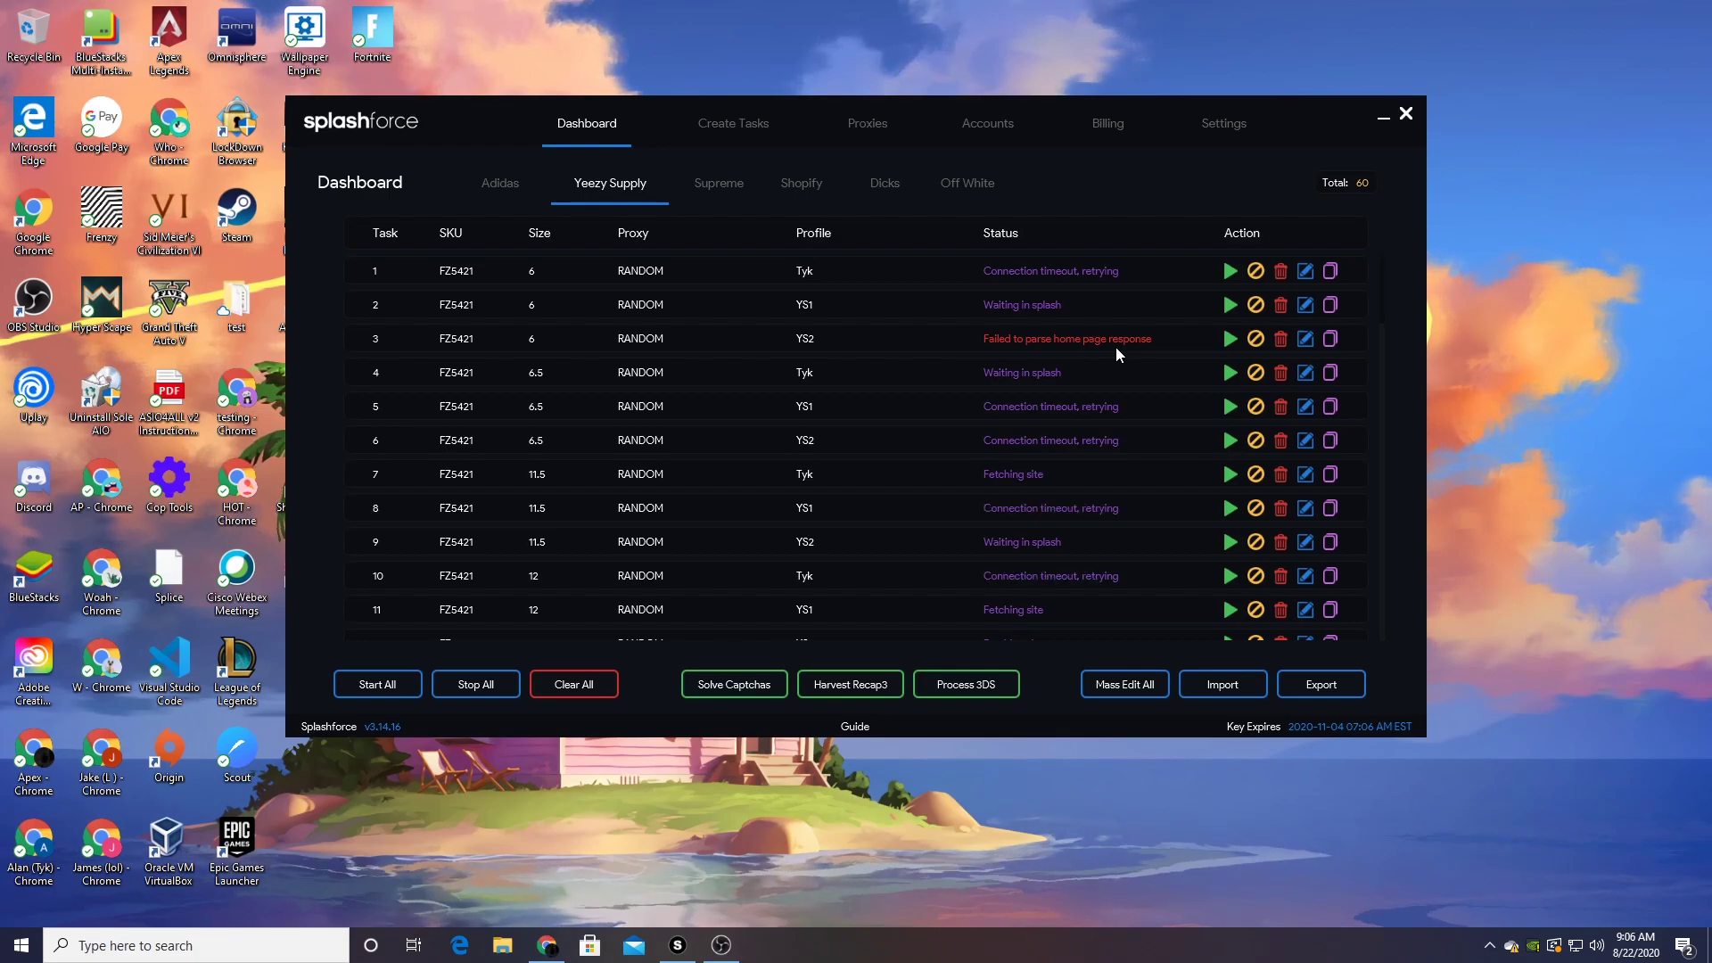
scroll(1137, 455, "down", 6)
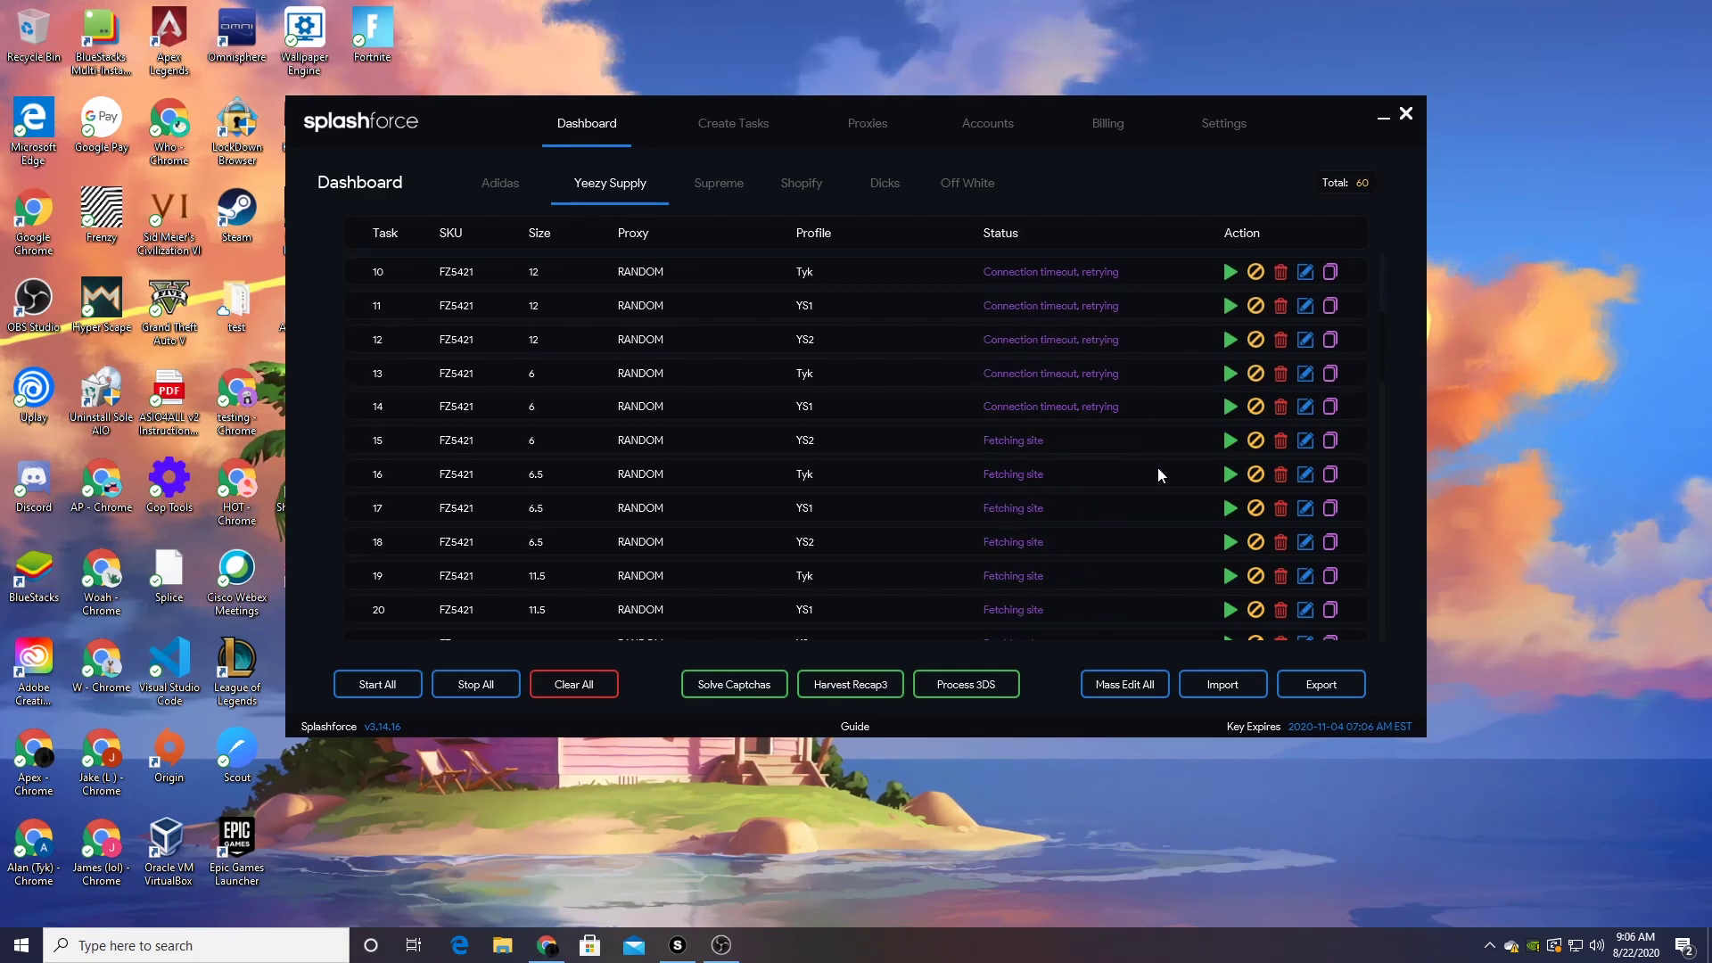
scroll(1158, 474, "down", 8)
scroll(1159, 474, "down", 2)
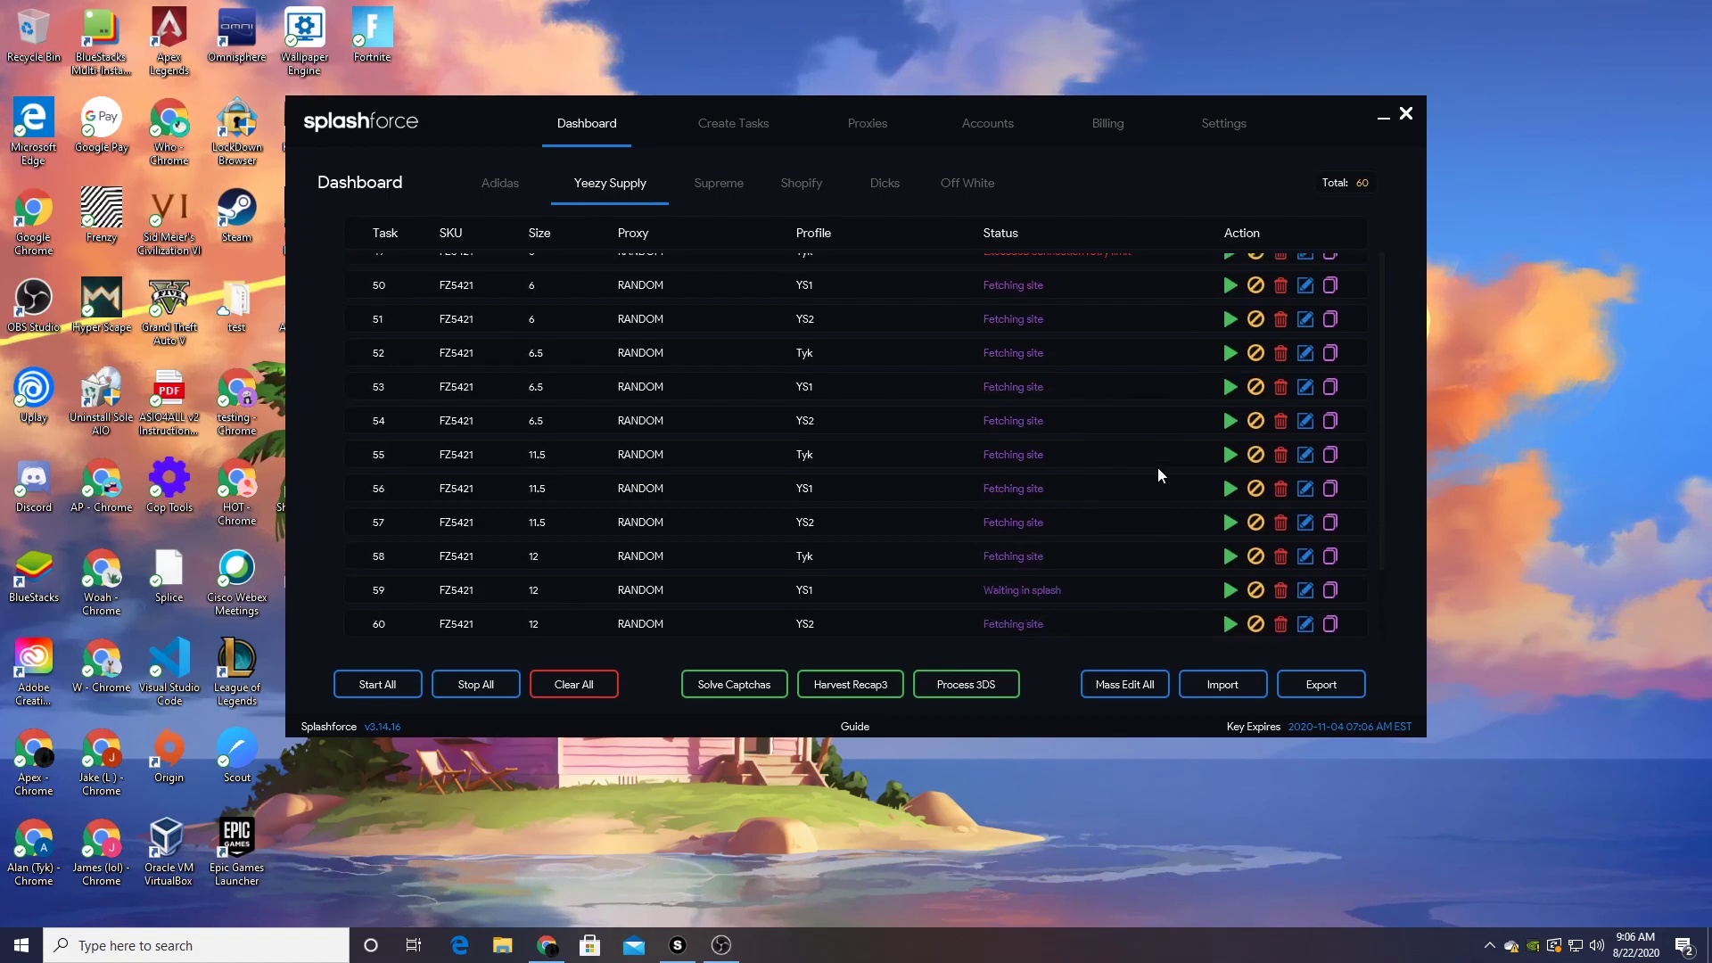
scroll(1159, 473, "up", 1)
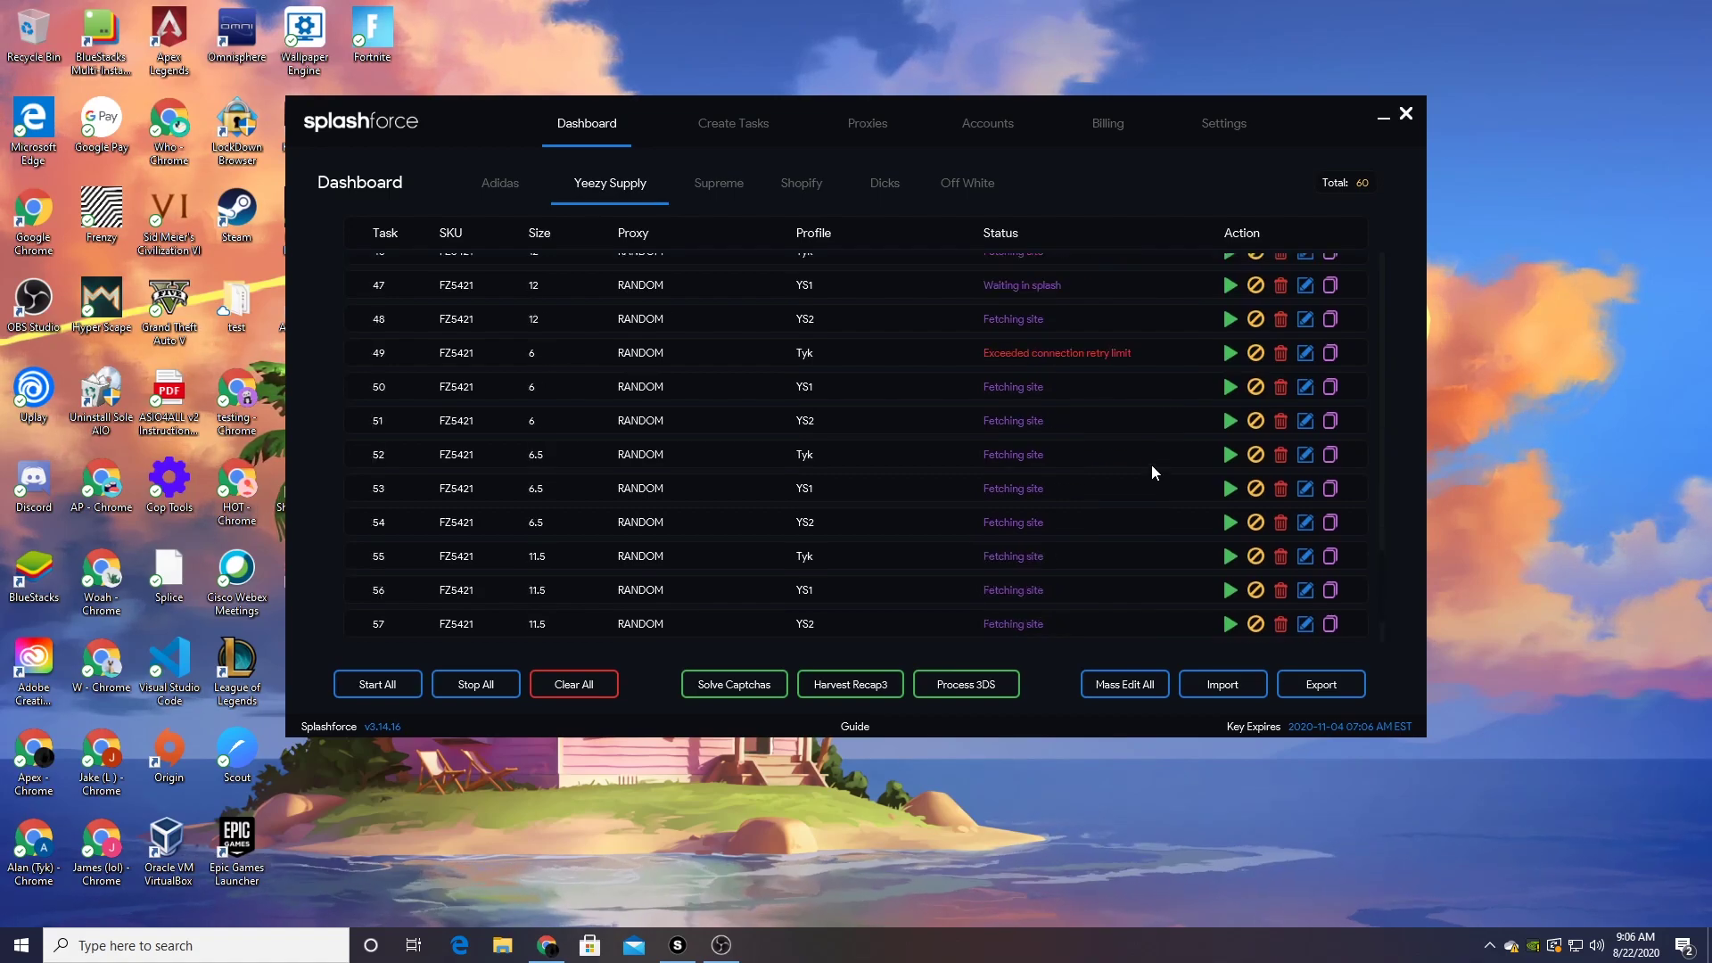
scroll(1153, 464, "up", 2)
scroll(1151, 464, "up", 2)
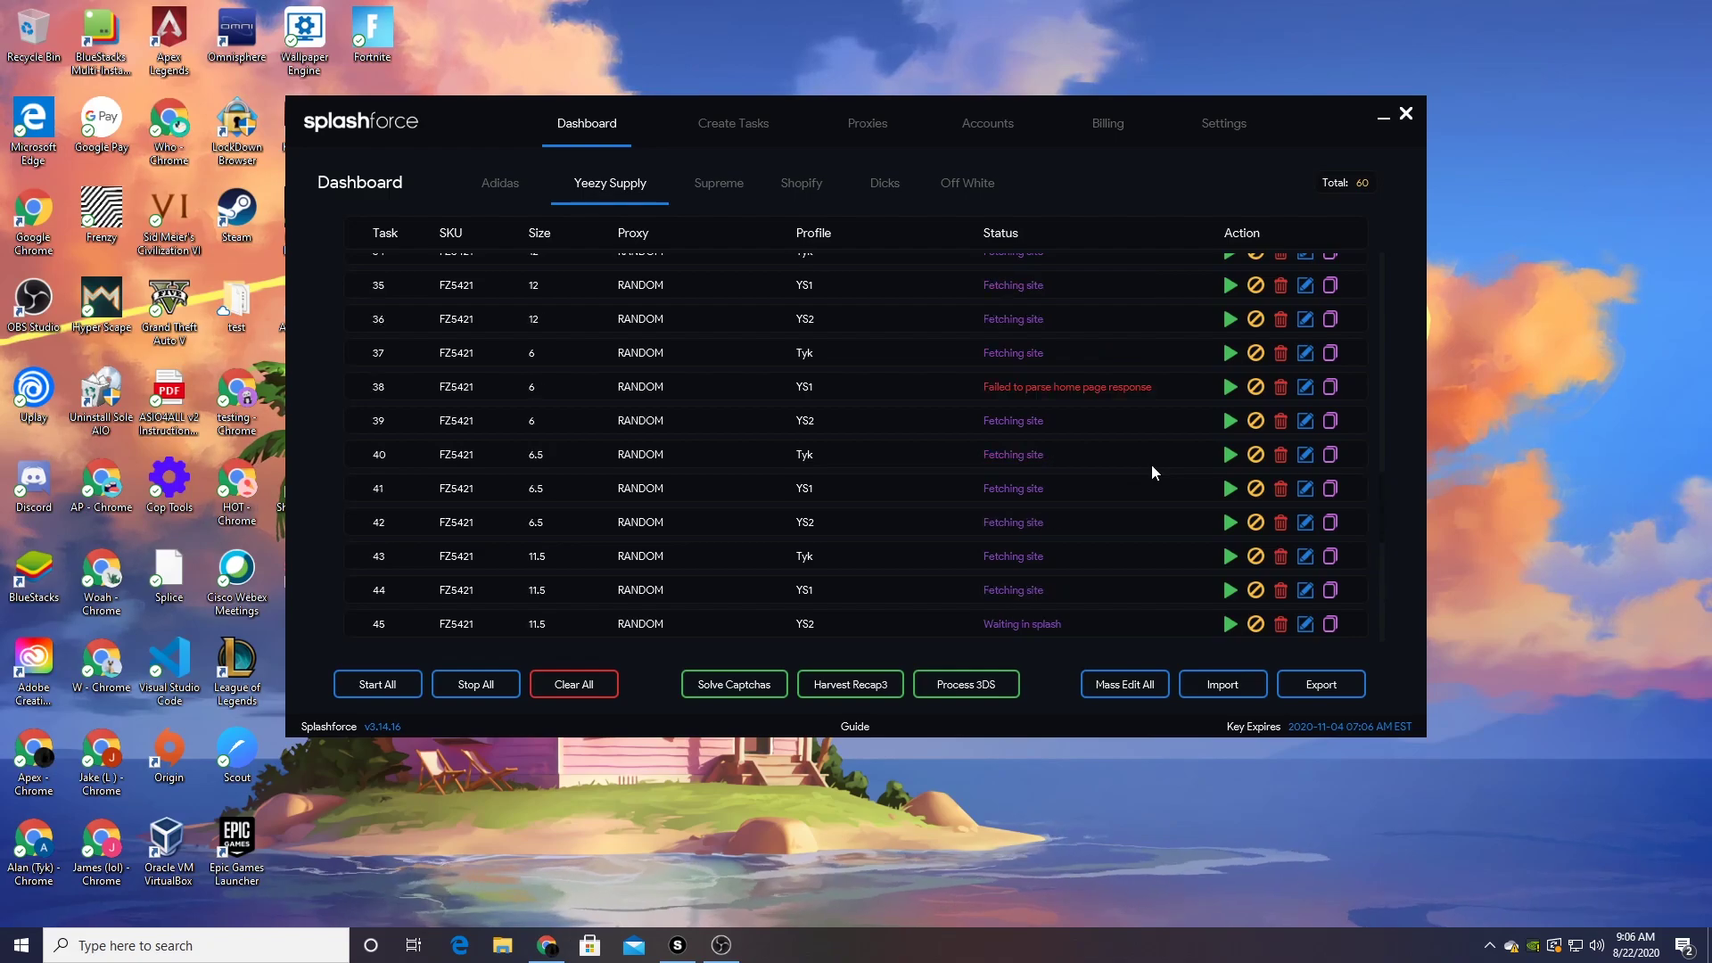
scroll(1151, 464, "up", 2)
scroll(1152, 465, "up", 2)
scroll(1152, 464, "up", 7)
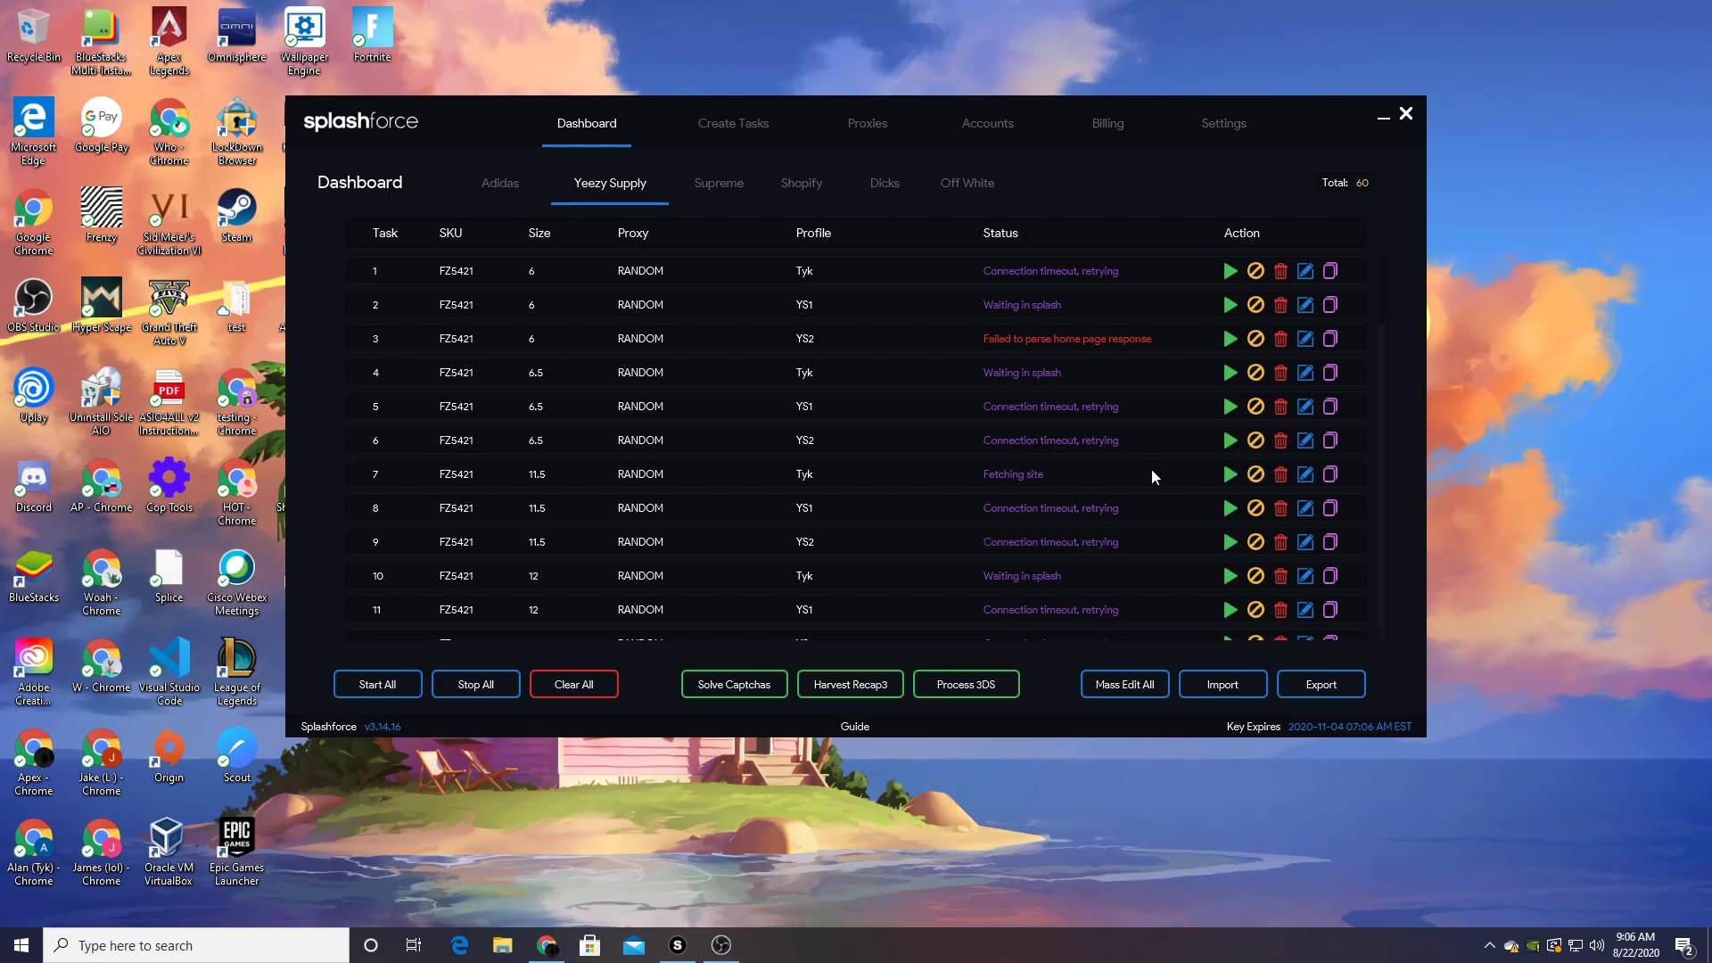
scroll(1152, 468, "down", 4)
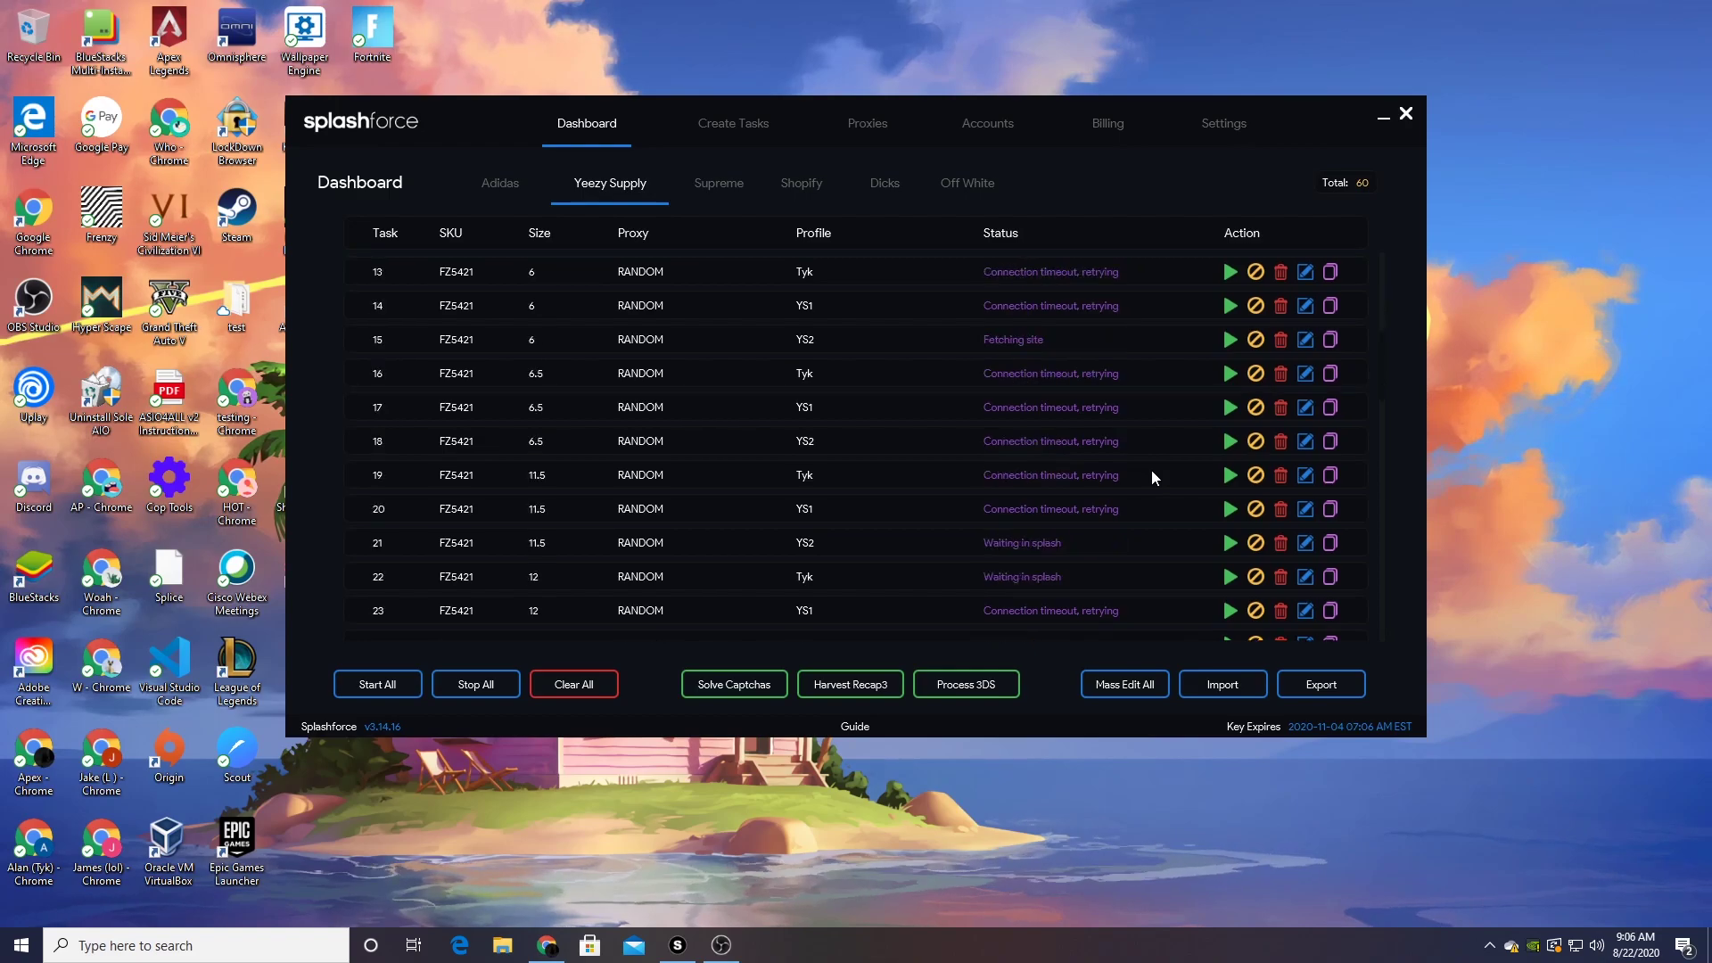
scroll(1153, 469, "down", 4)
scroll(1152, 469, "down", 4)
scroll(1152, 470, "down", 4)
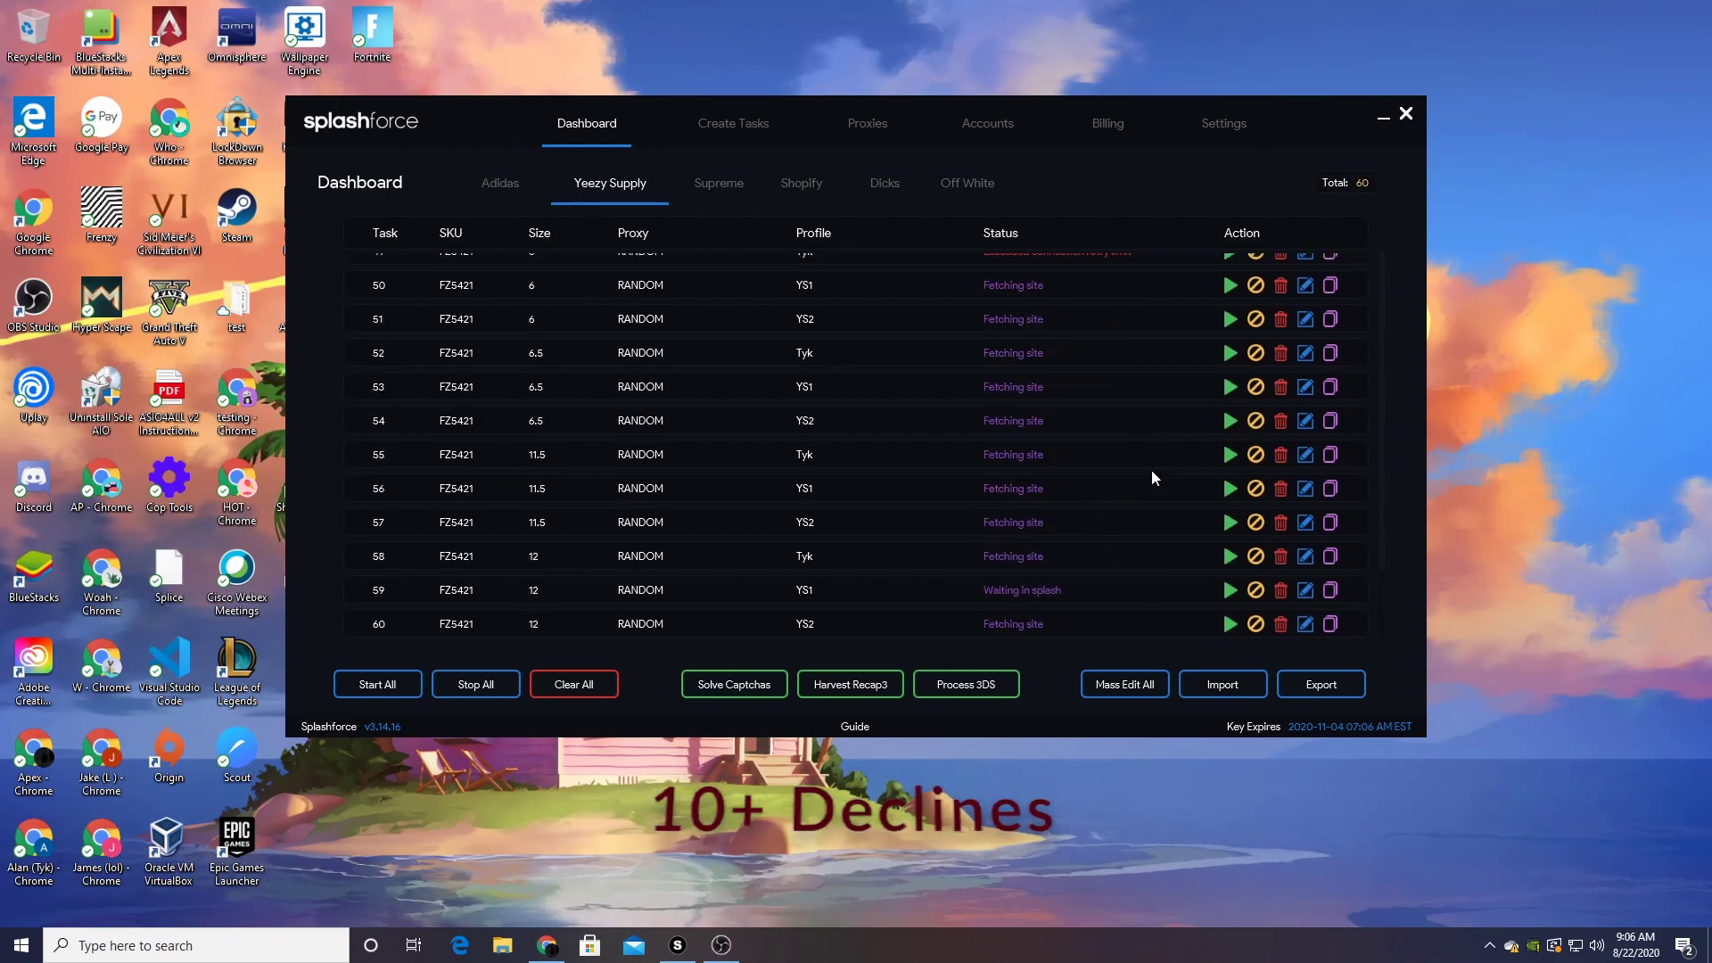
scroll(1179, 461, "up", 9)
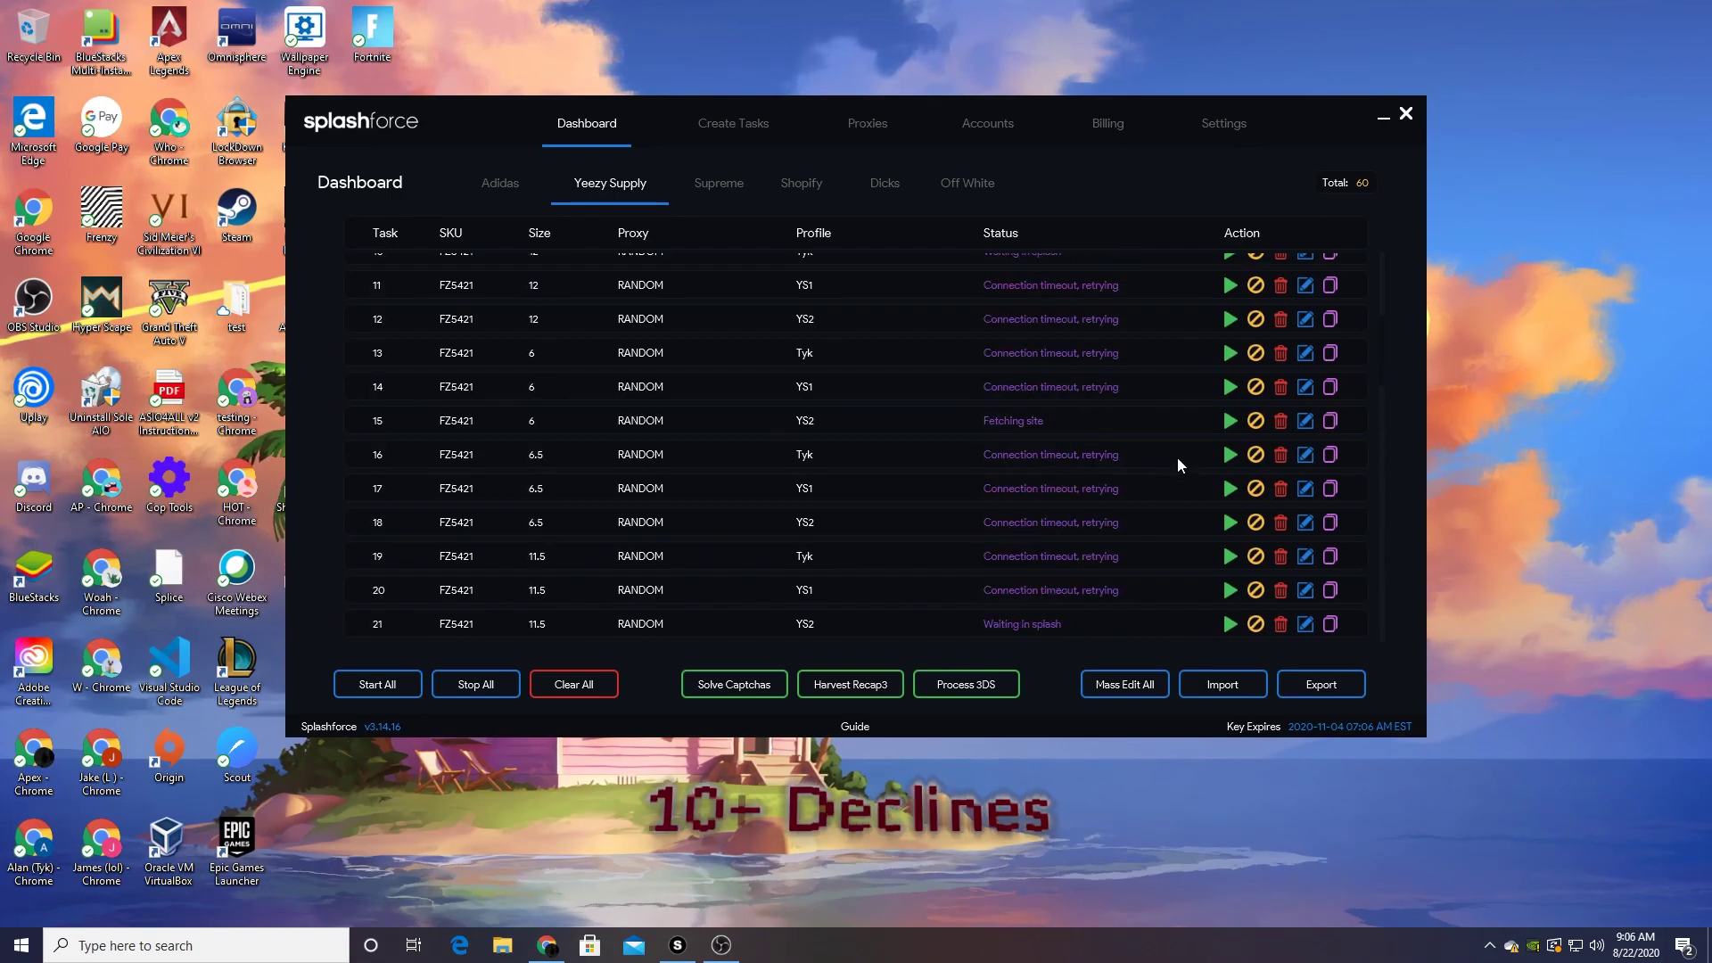
scroll(1178, 459, "up", 8)
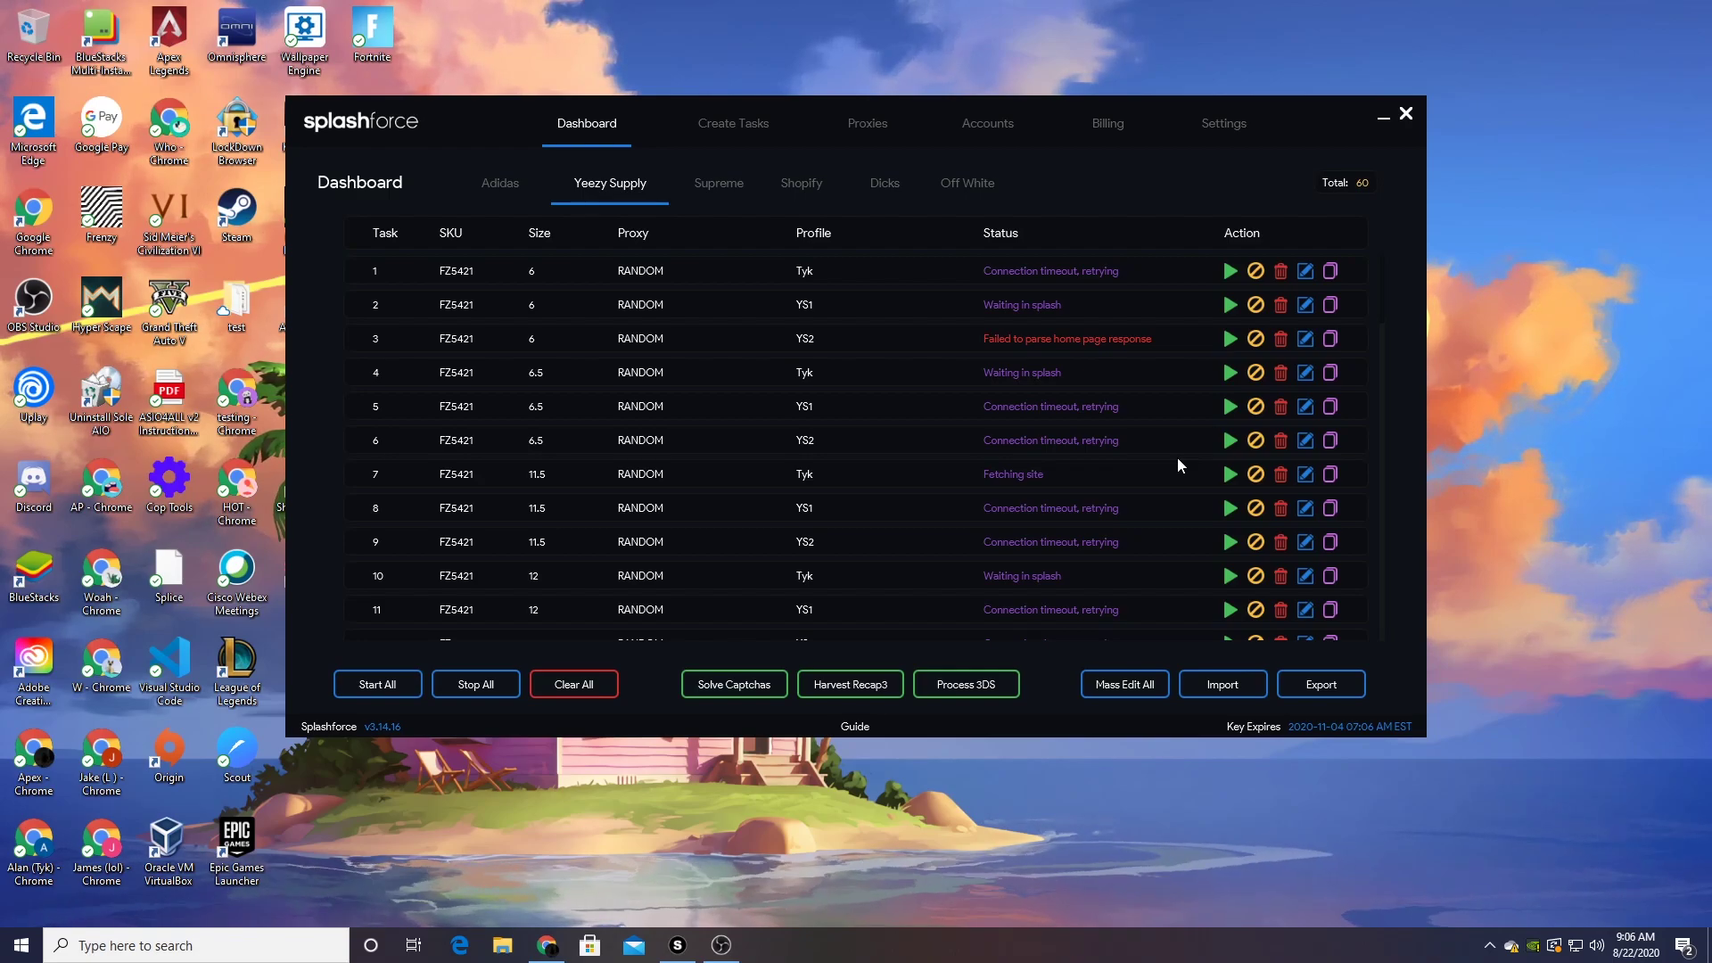
scroll(1143, 448, "down", 9)
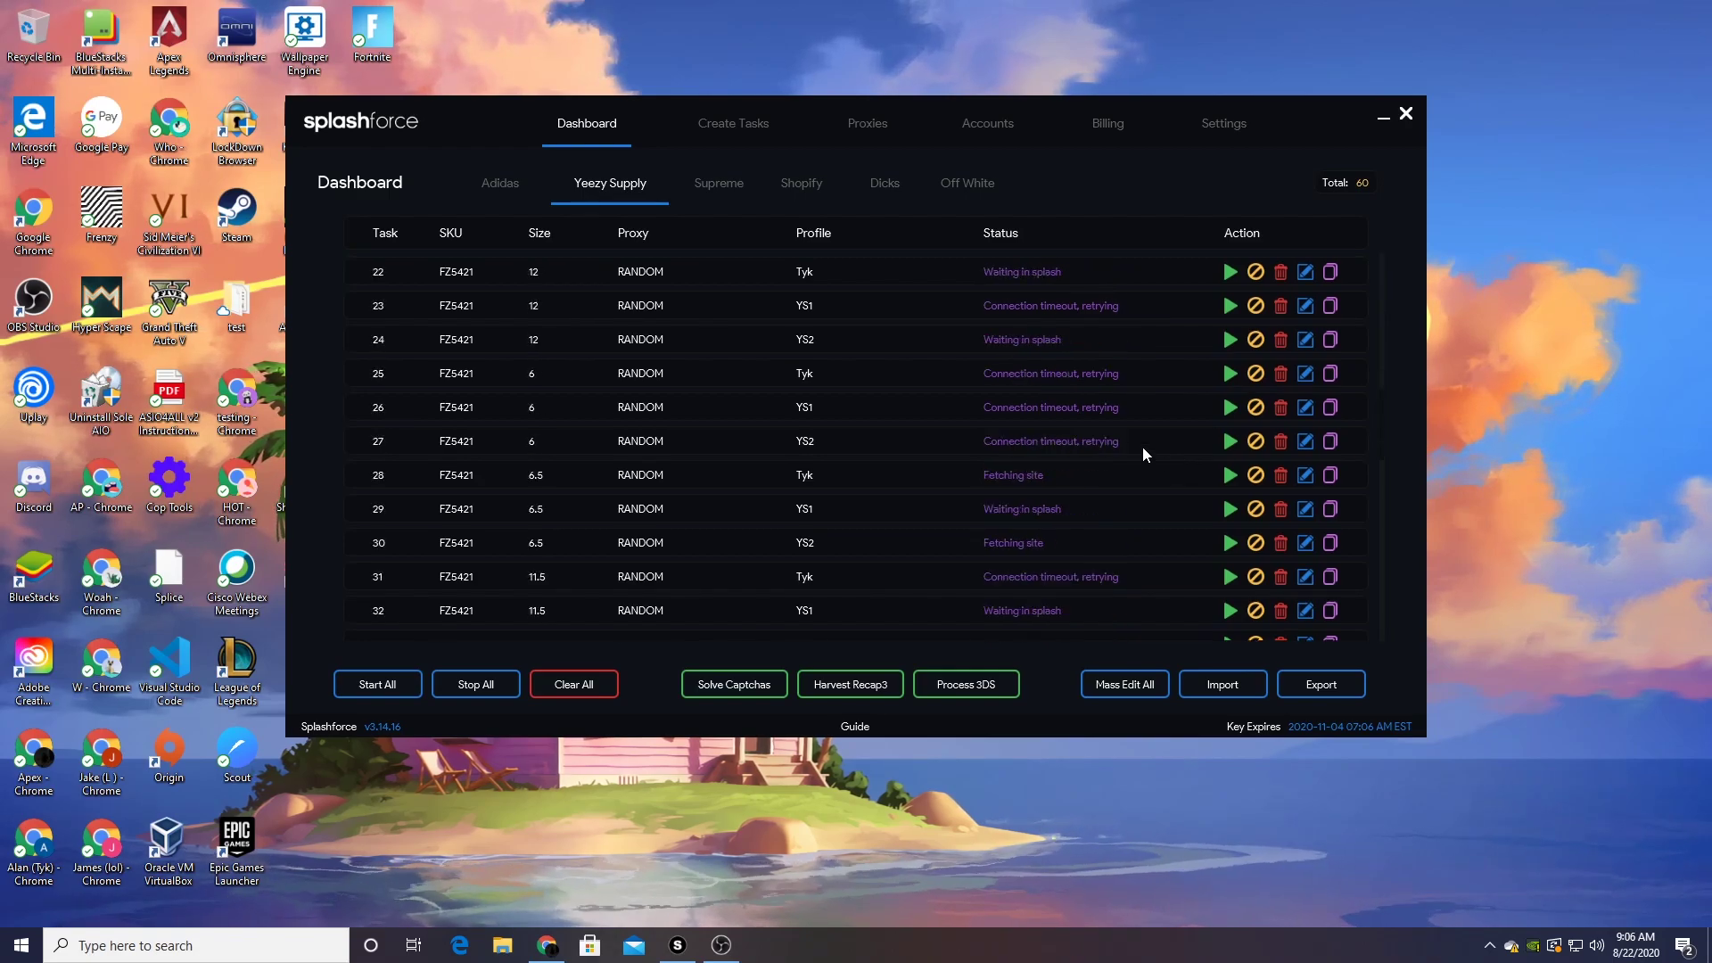
scroll(1142, 455, "down", 3)
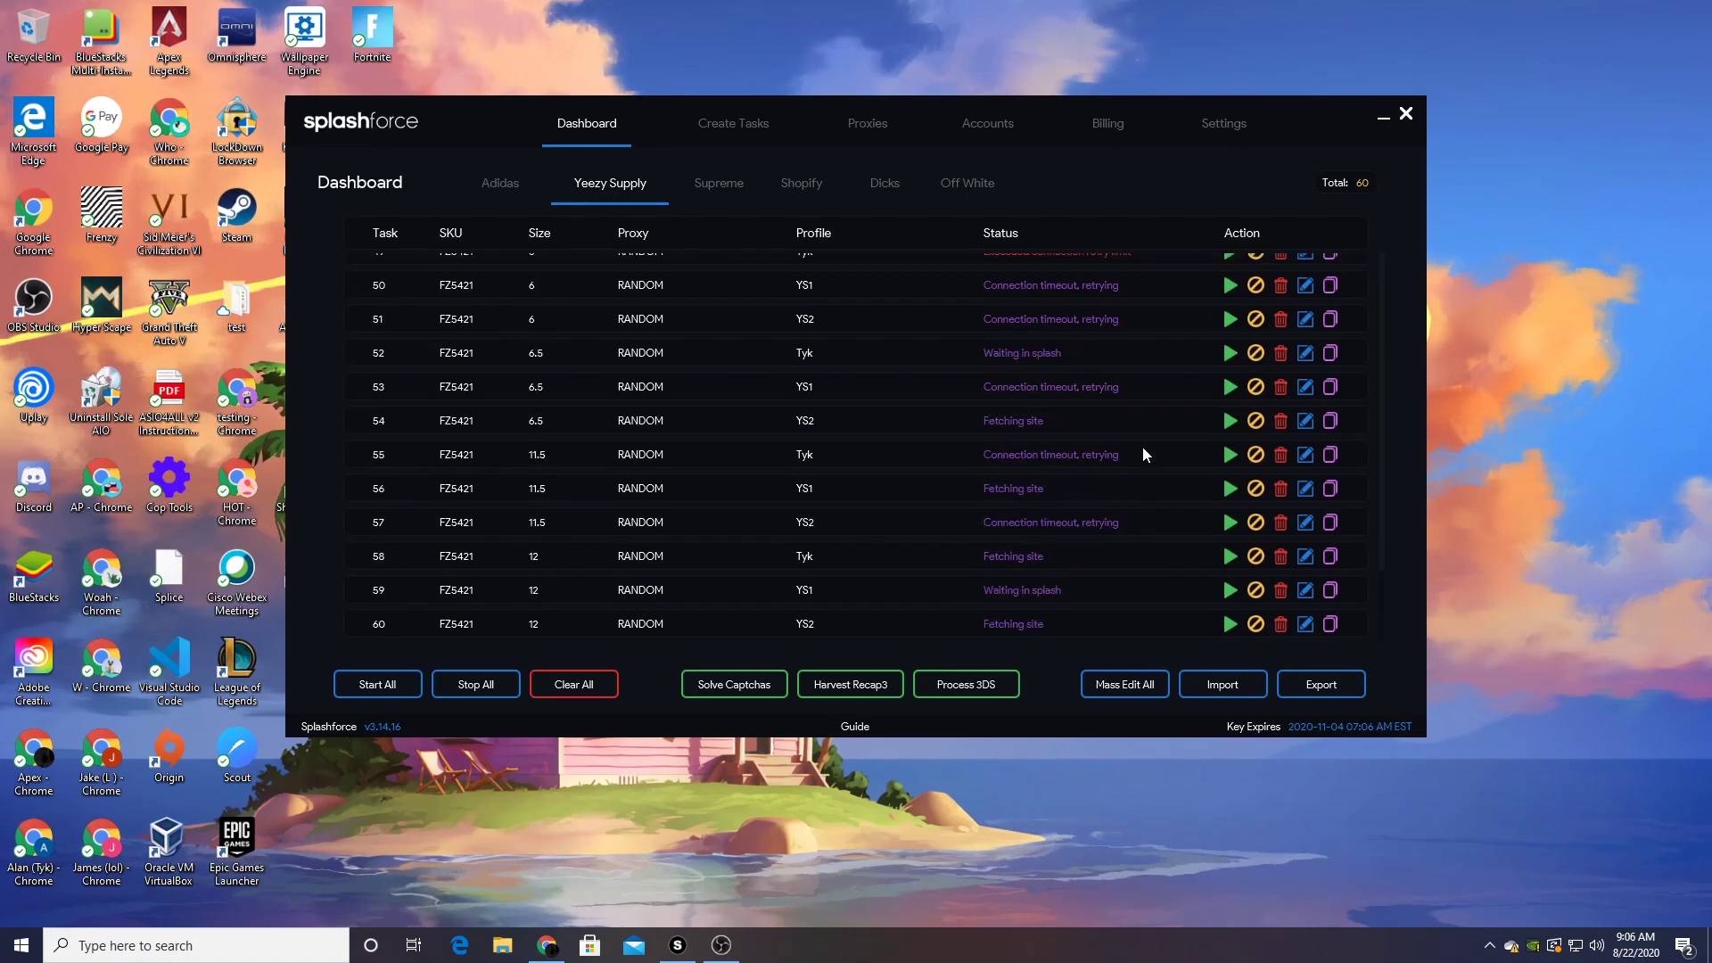
scroll(1142, 454, "up", 6)
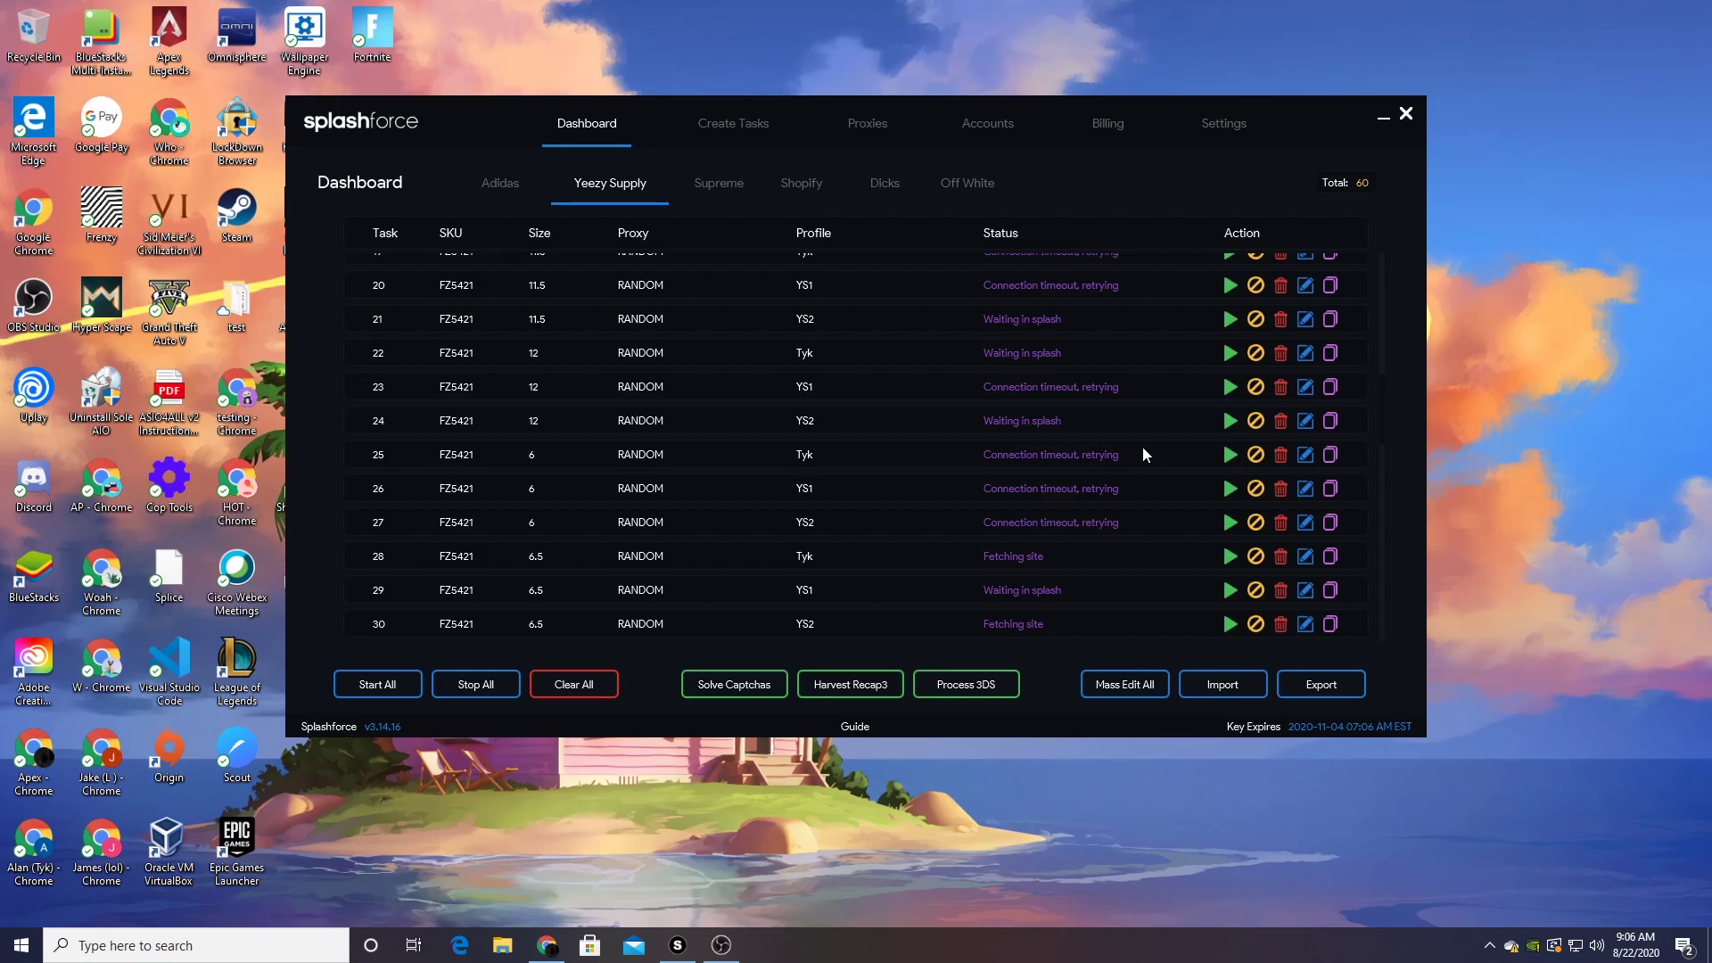
scroll(1142, 455, "up", 4)
scroll(1143, 454, "up", 2)
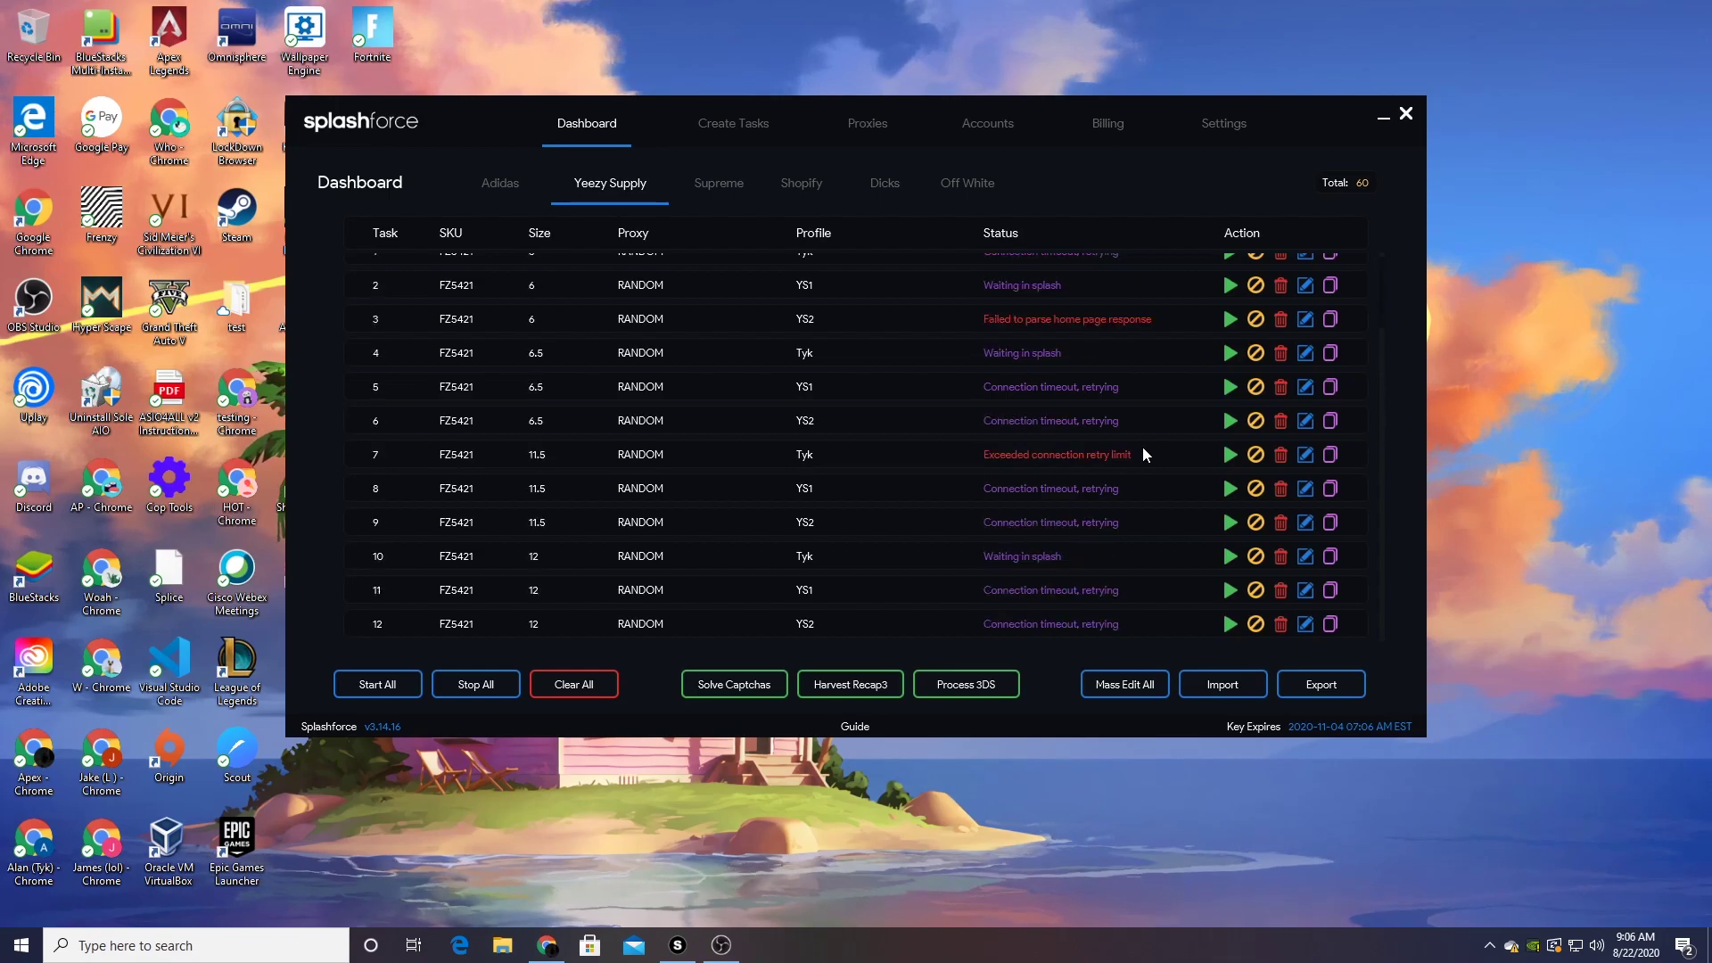
scroll(1142, 454, "up", 1)
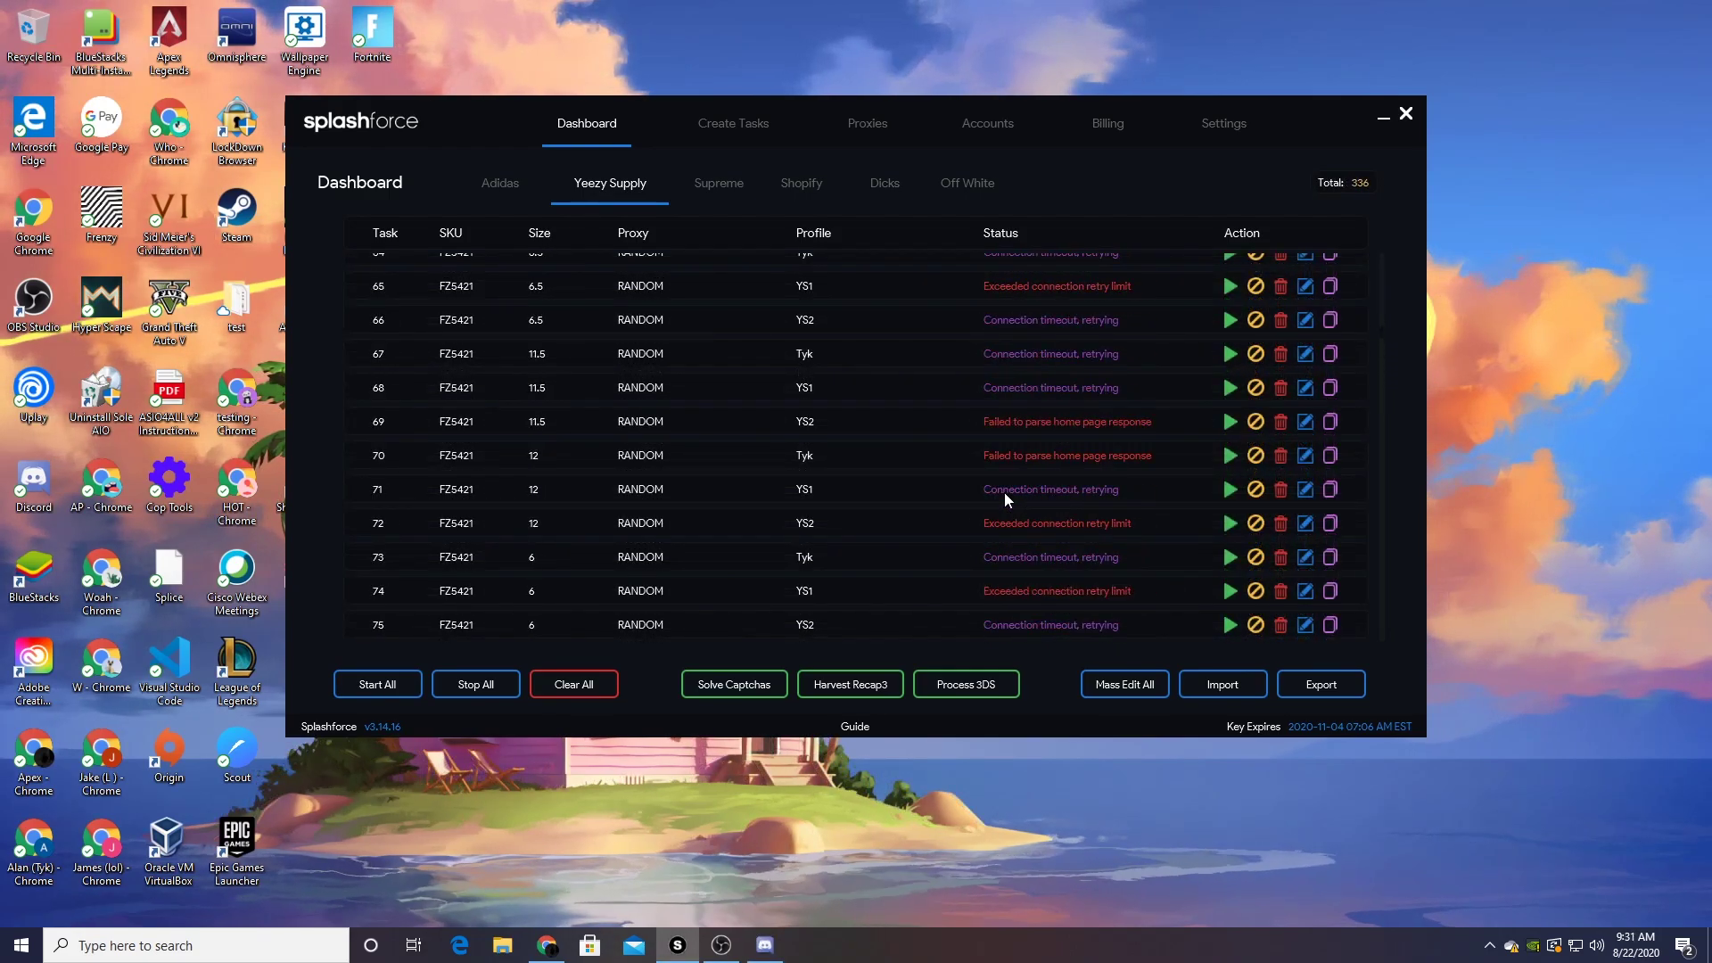
scroll(1005, 492, "up", 10)
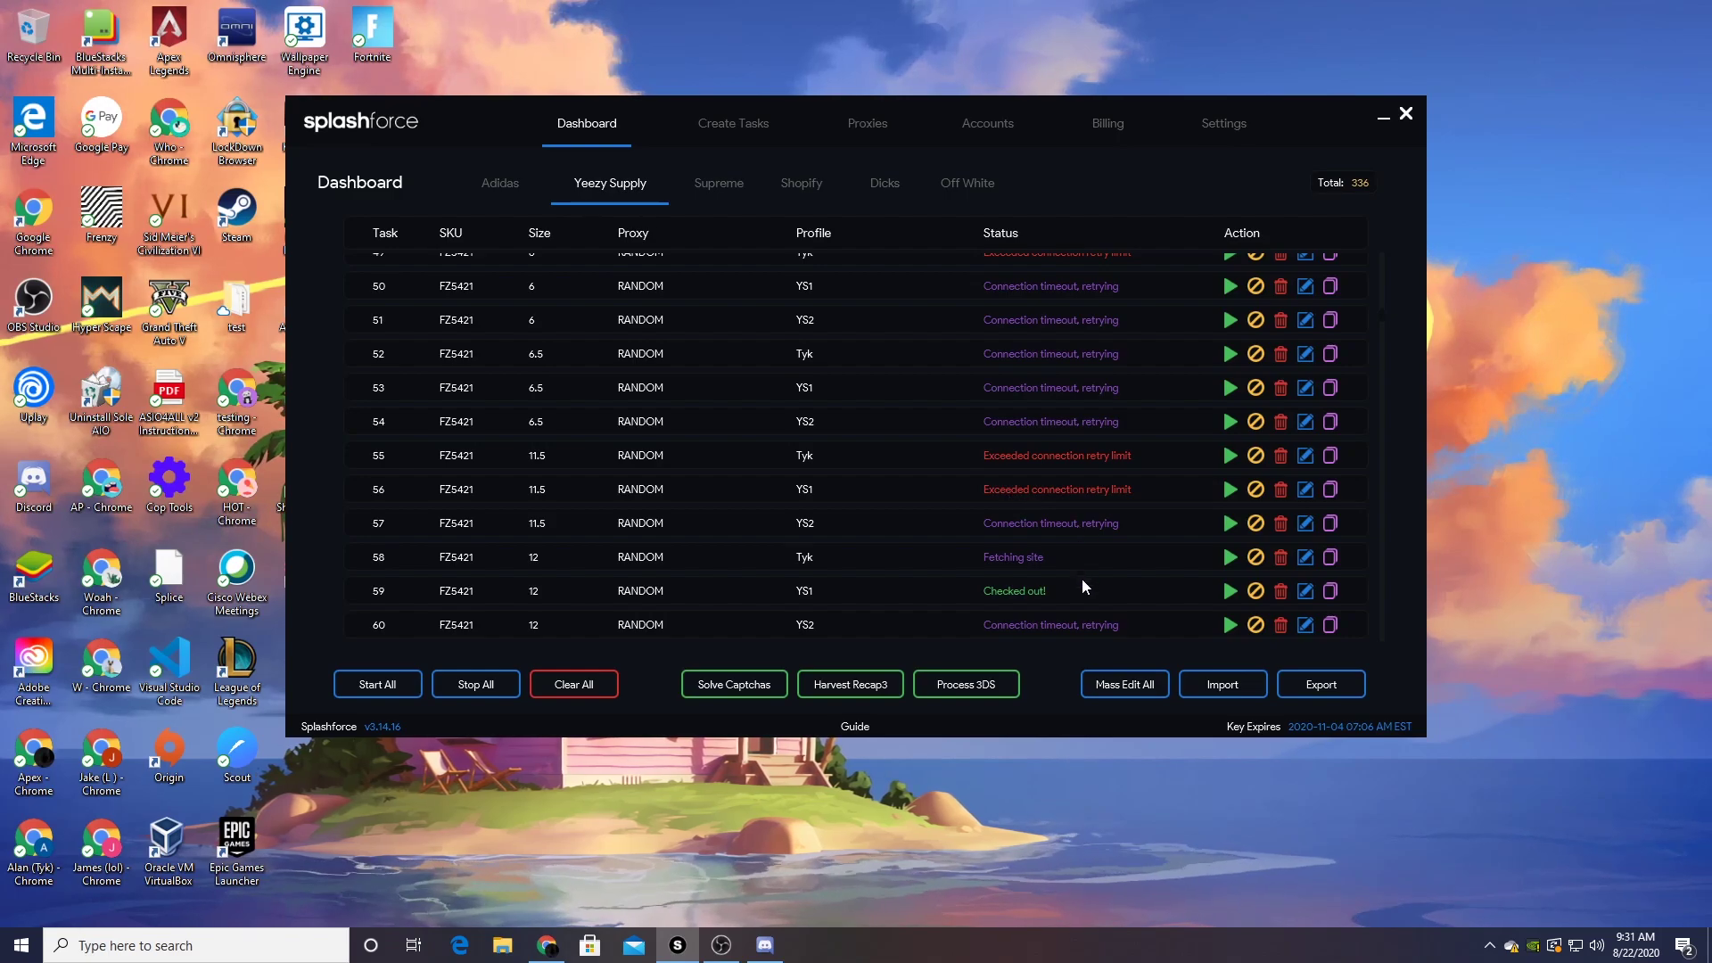
scroll(1152, 548, "up", 10)
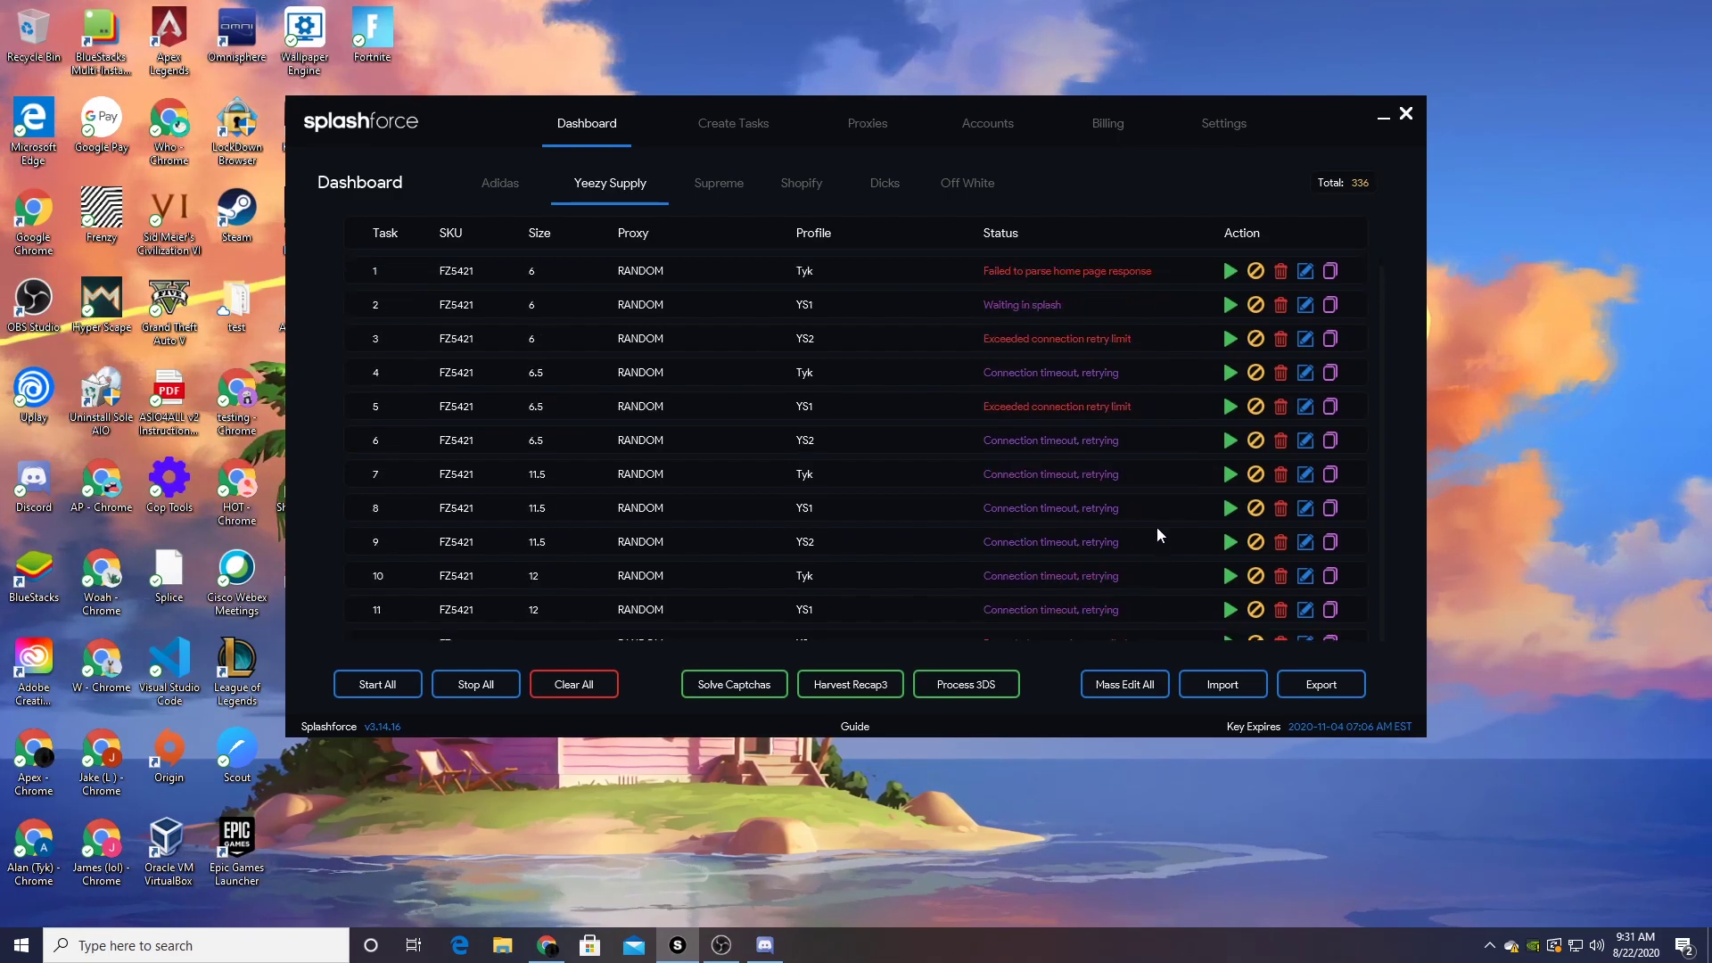
scroll(1158, 535, "down", 10)
scroll(1158, 535, "down", 20)
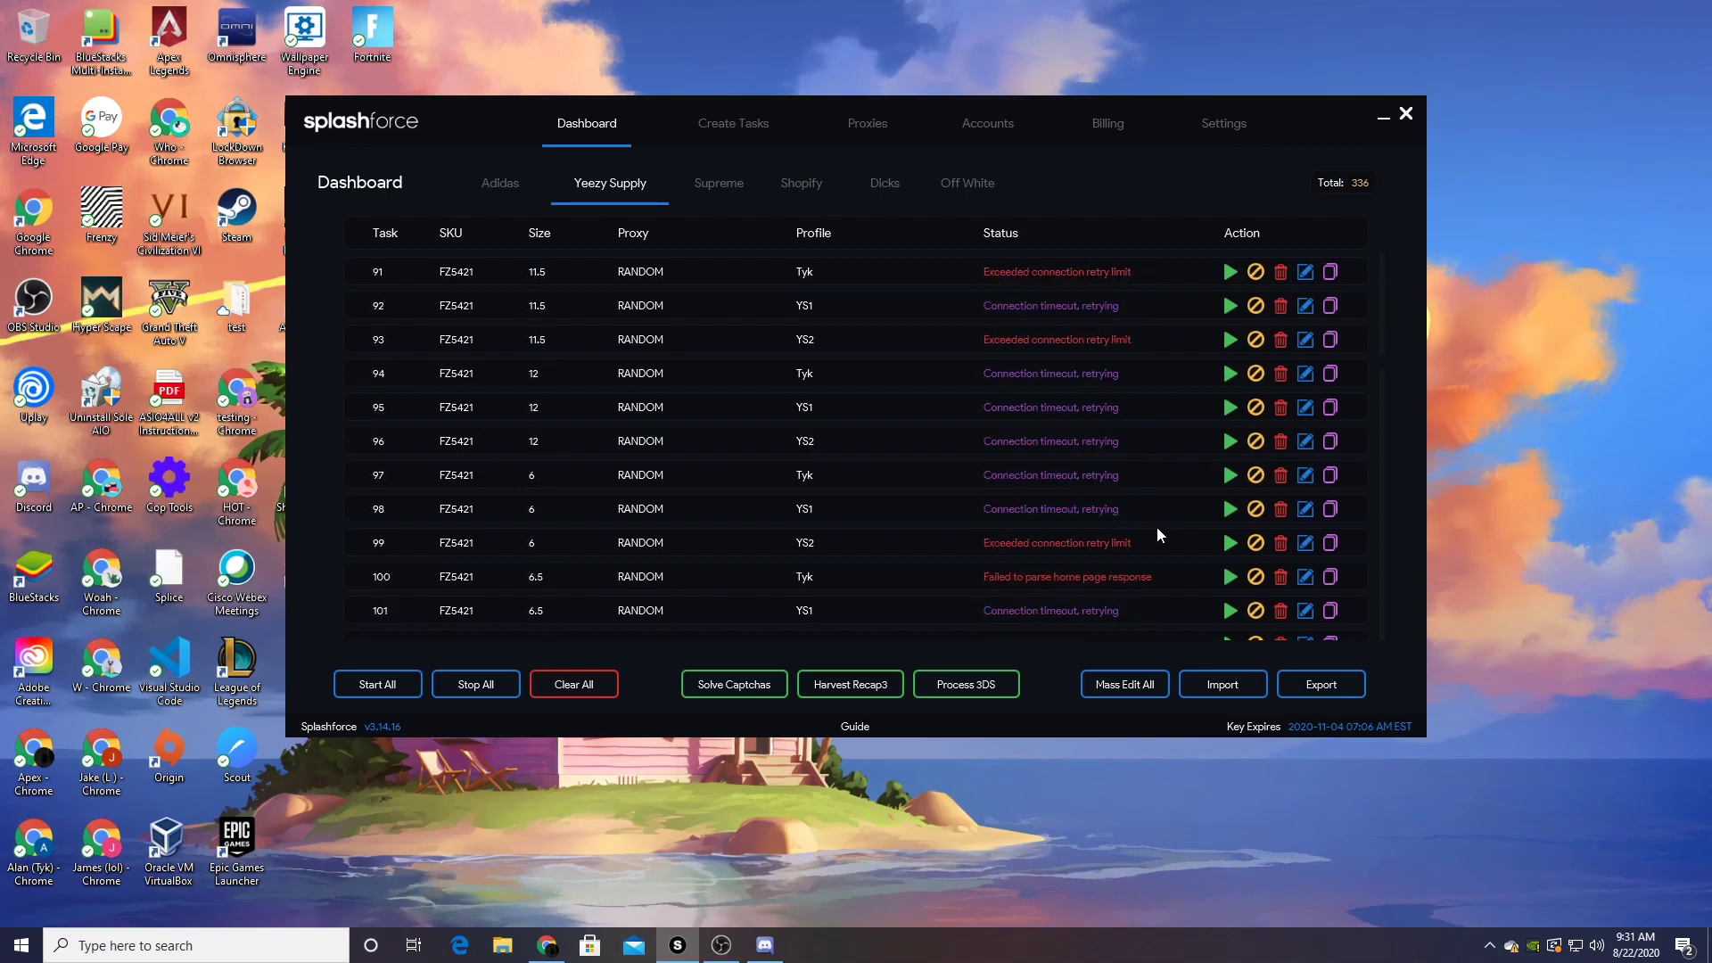
scroll(1157, 536, "down", 20)
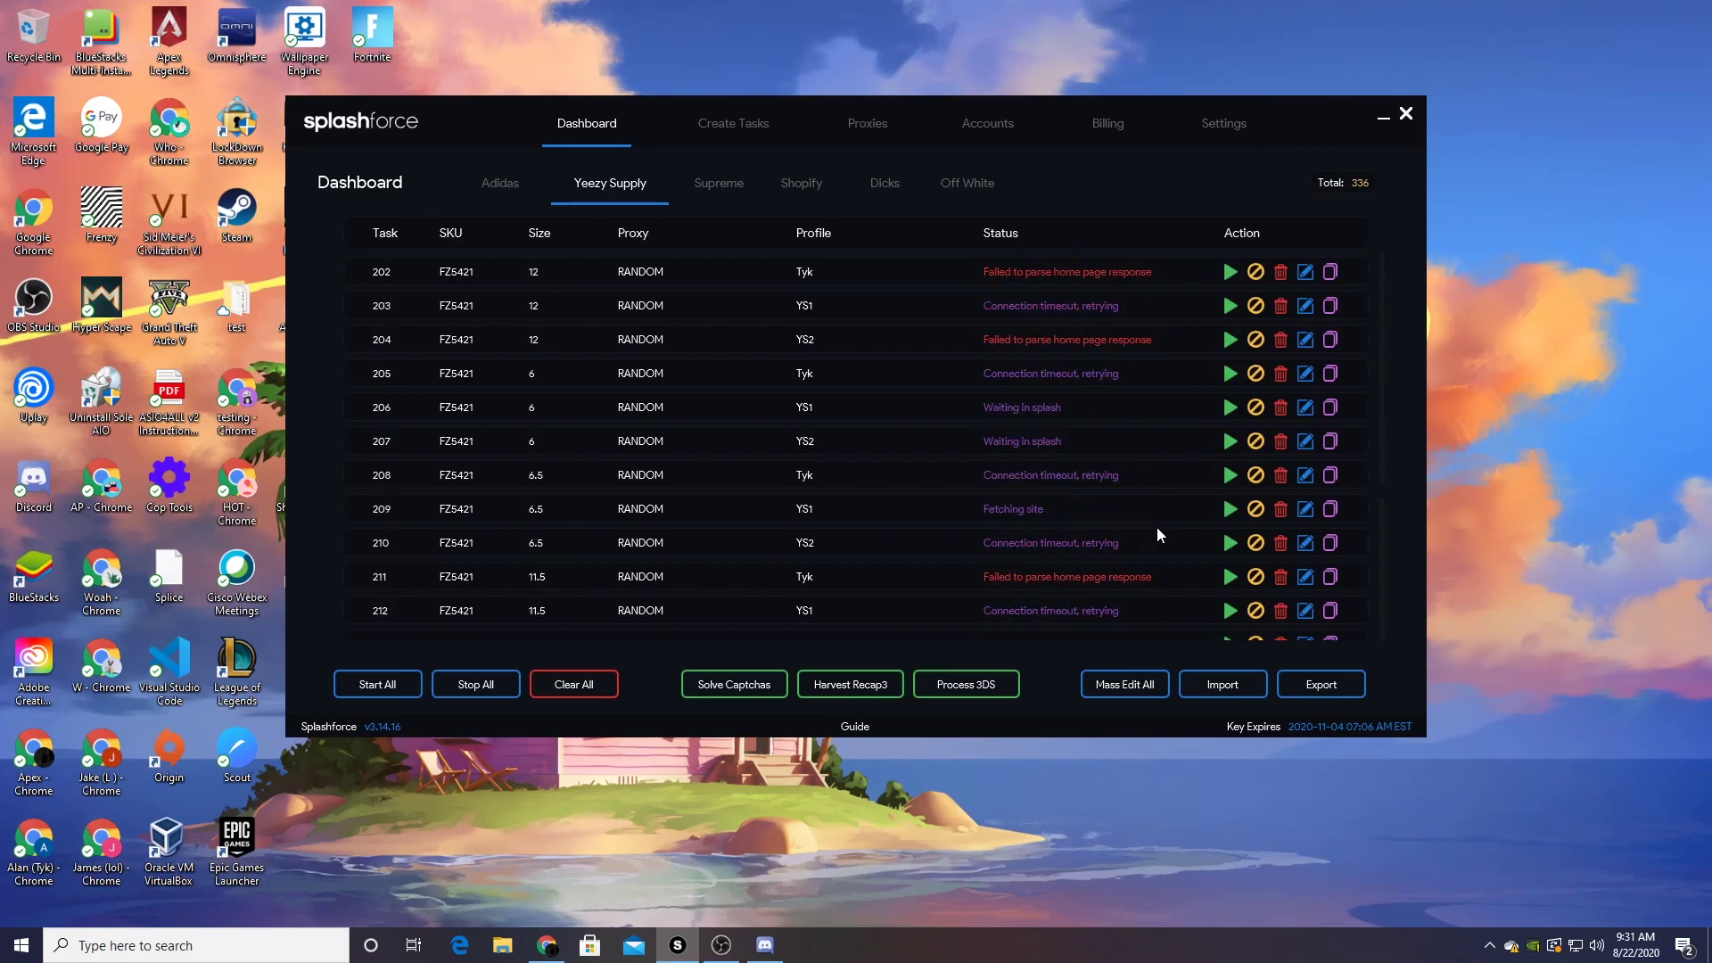
scroll(1157, 527, "down", 15)
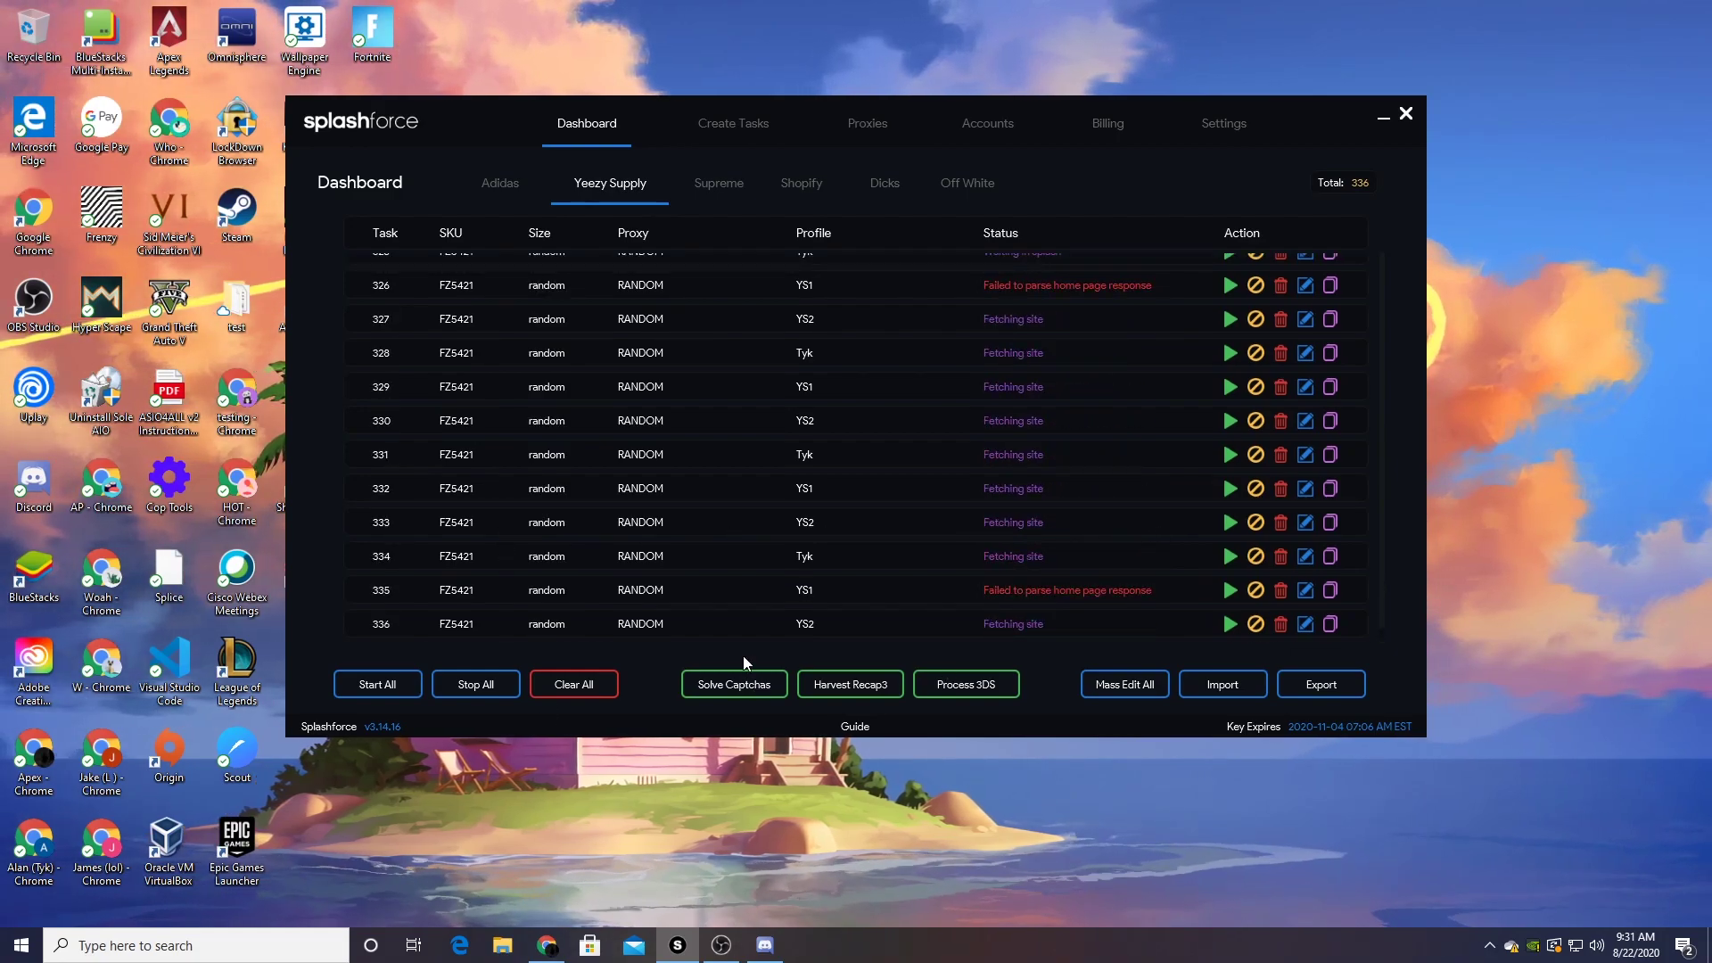
- Switch to Create Tasks to view the FZ5421 task-creation form
left_click(734, 123)
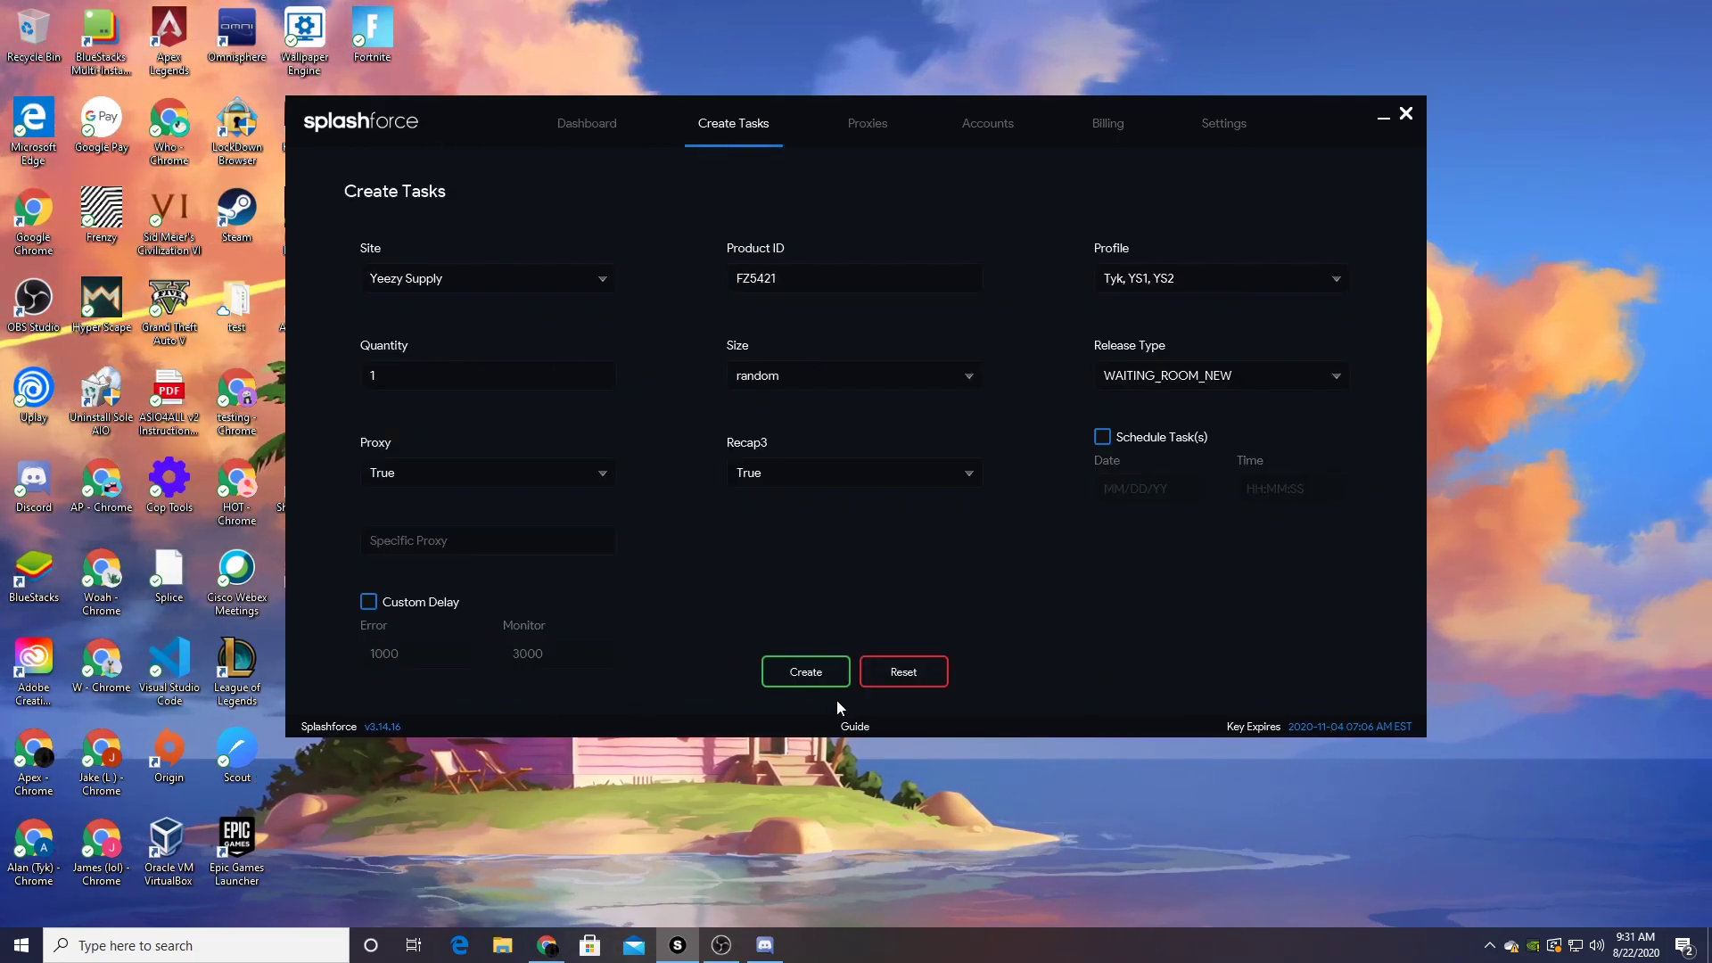
- Back on the Yeezy Supply list, delete the stopped tasks above the first checked-out task
left_click(601, 127)
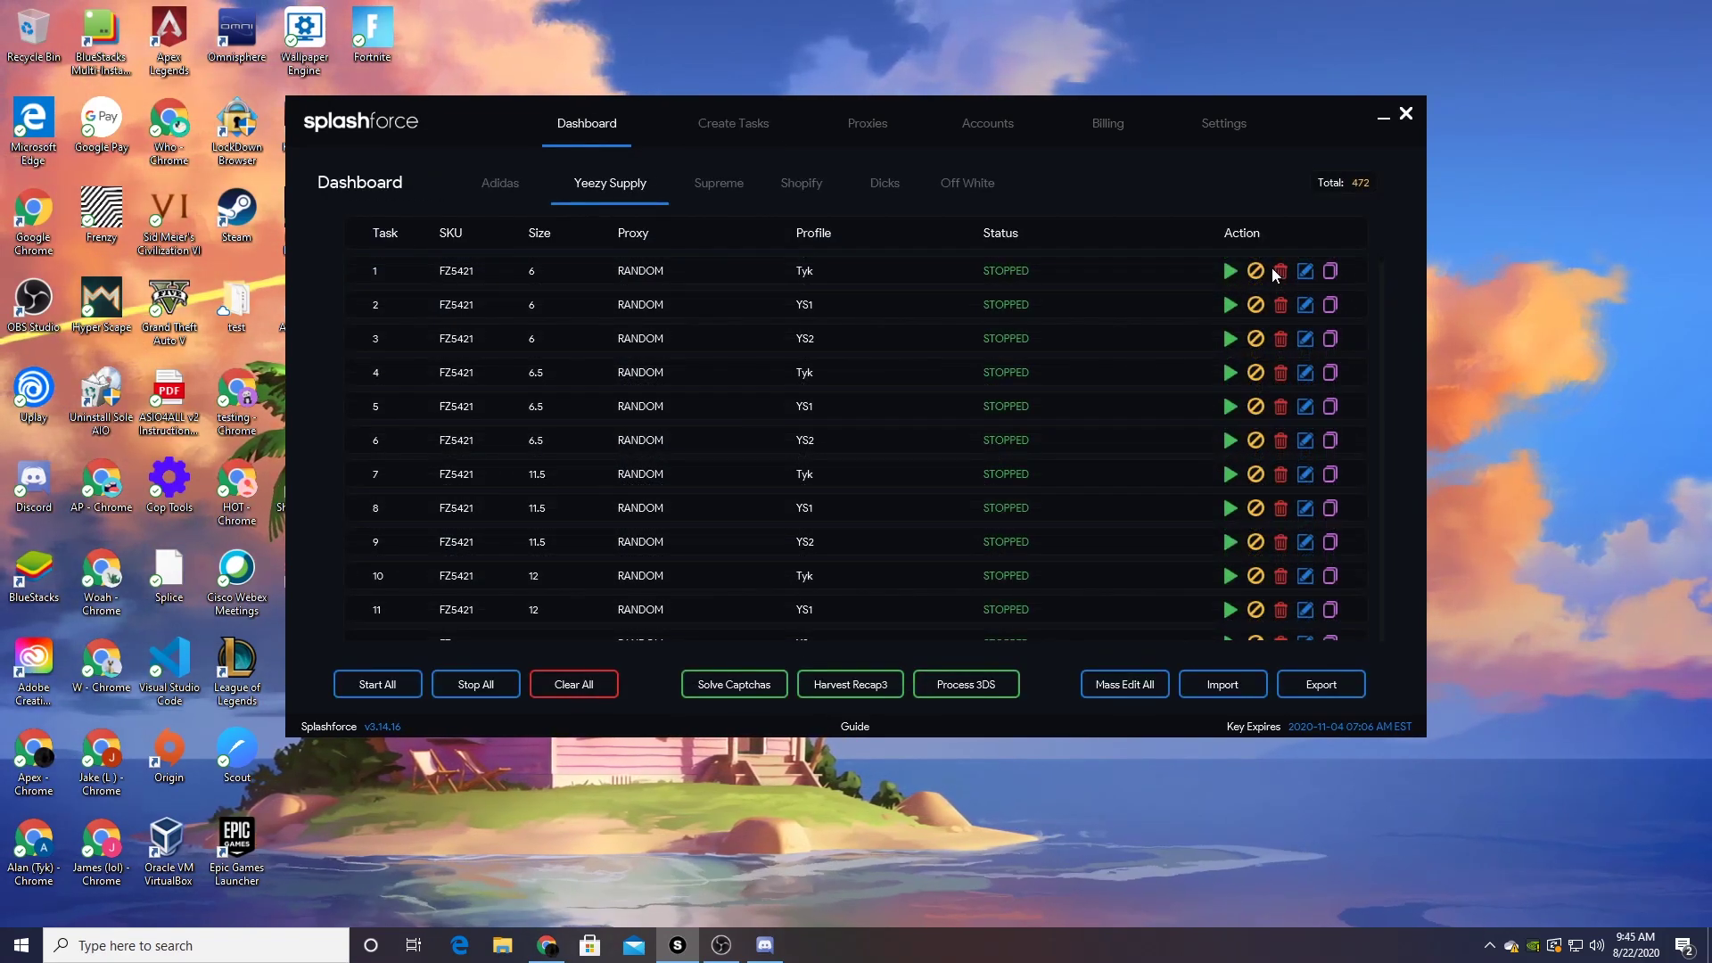
left_click(1280, 271)
left_click(1280, 272)
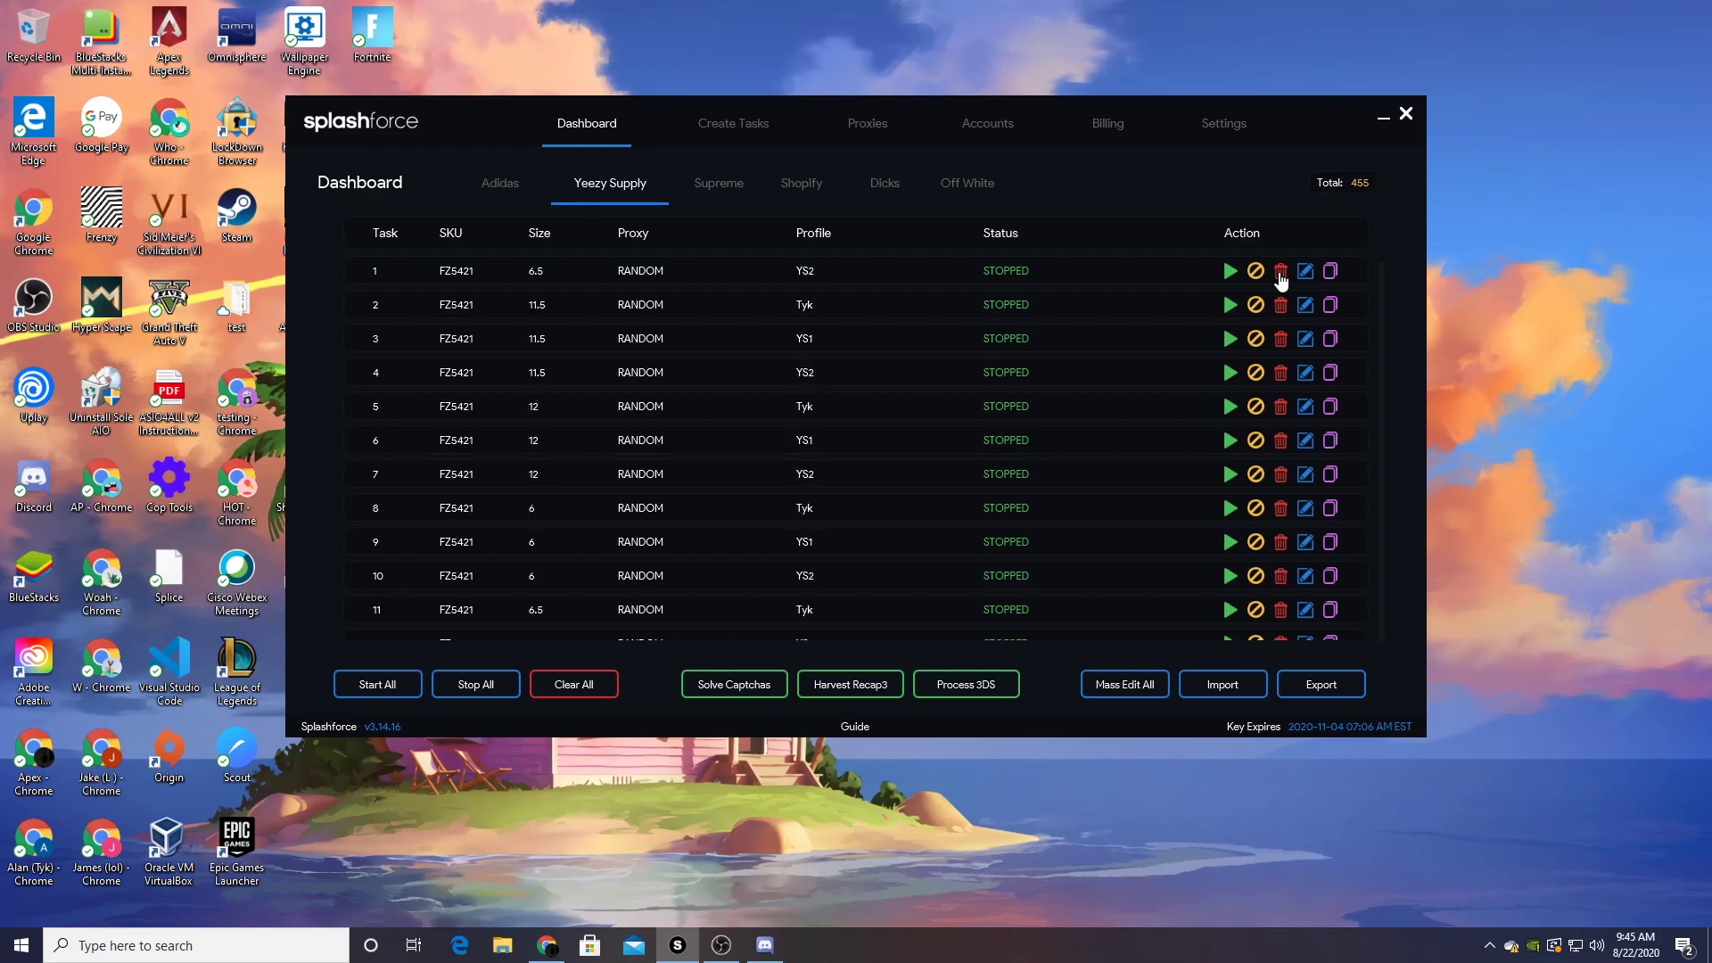
left_click(1281, 271)
left_click(1281, 272)
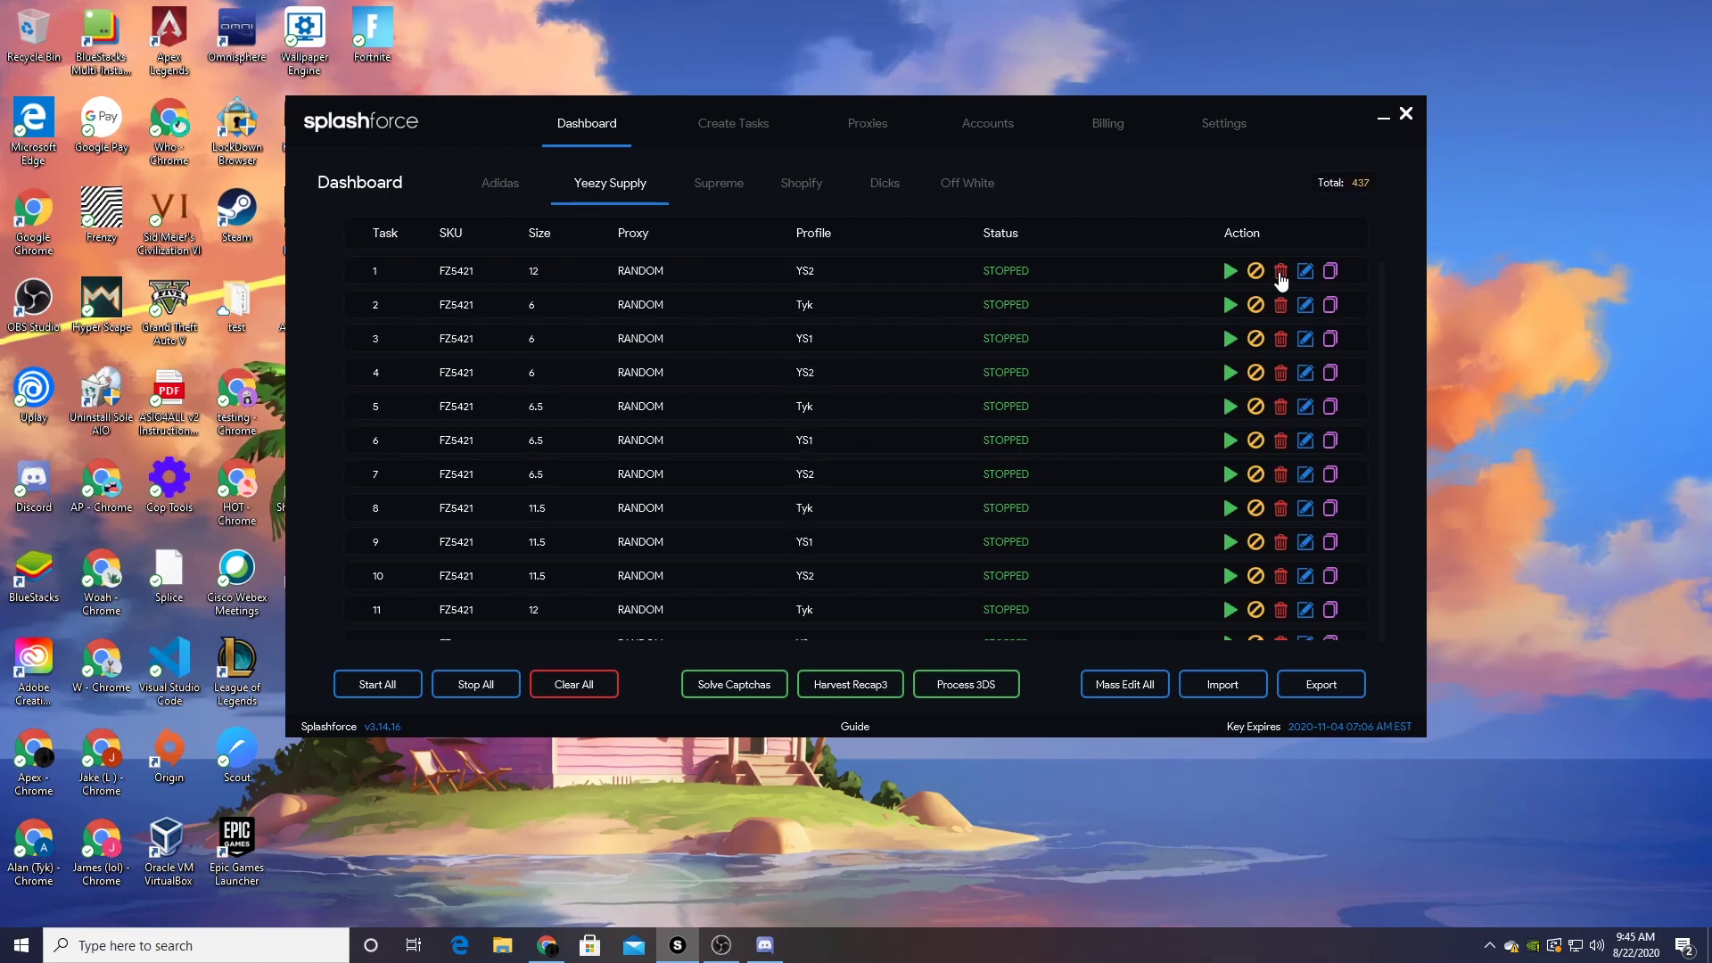
left_click(1281, 272)
left_click(1280, 272)
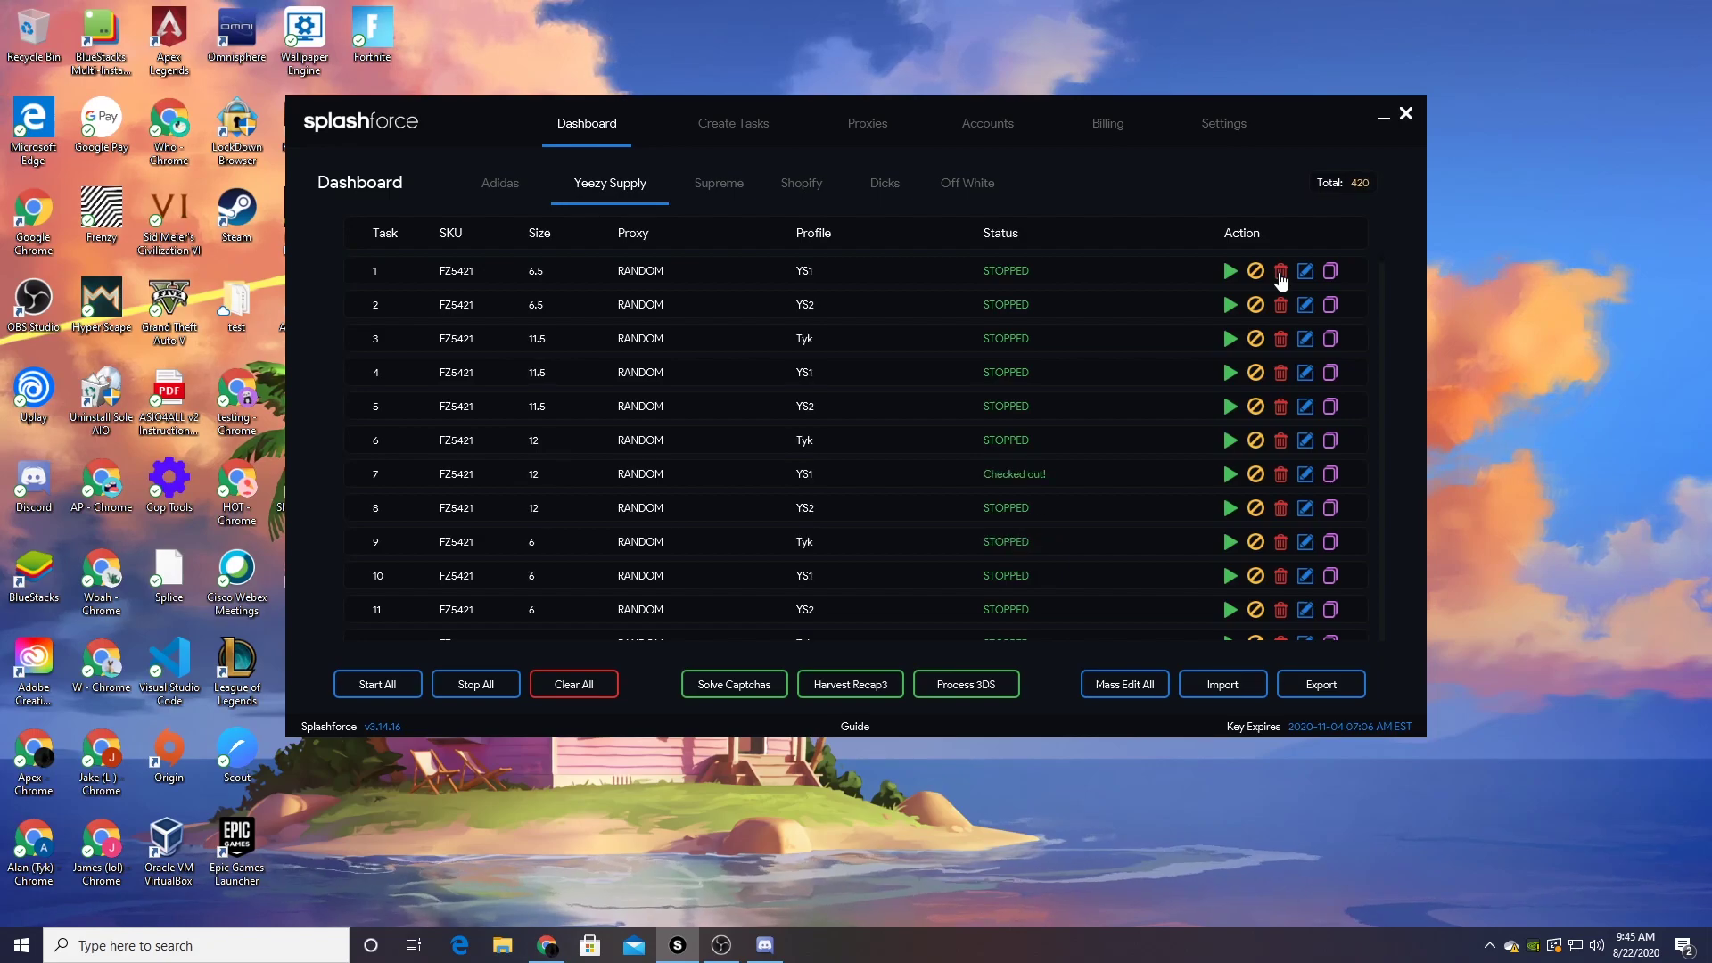
left_click(1281, 274)
left_click(1281, 275)
left_click(1280, 275)
left_click(1281, 275)
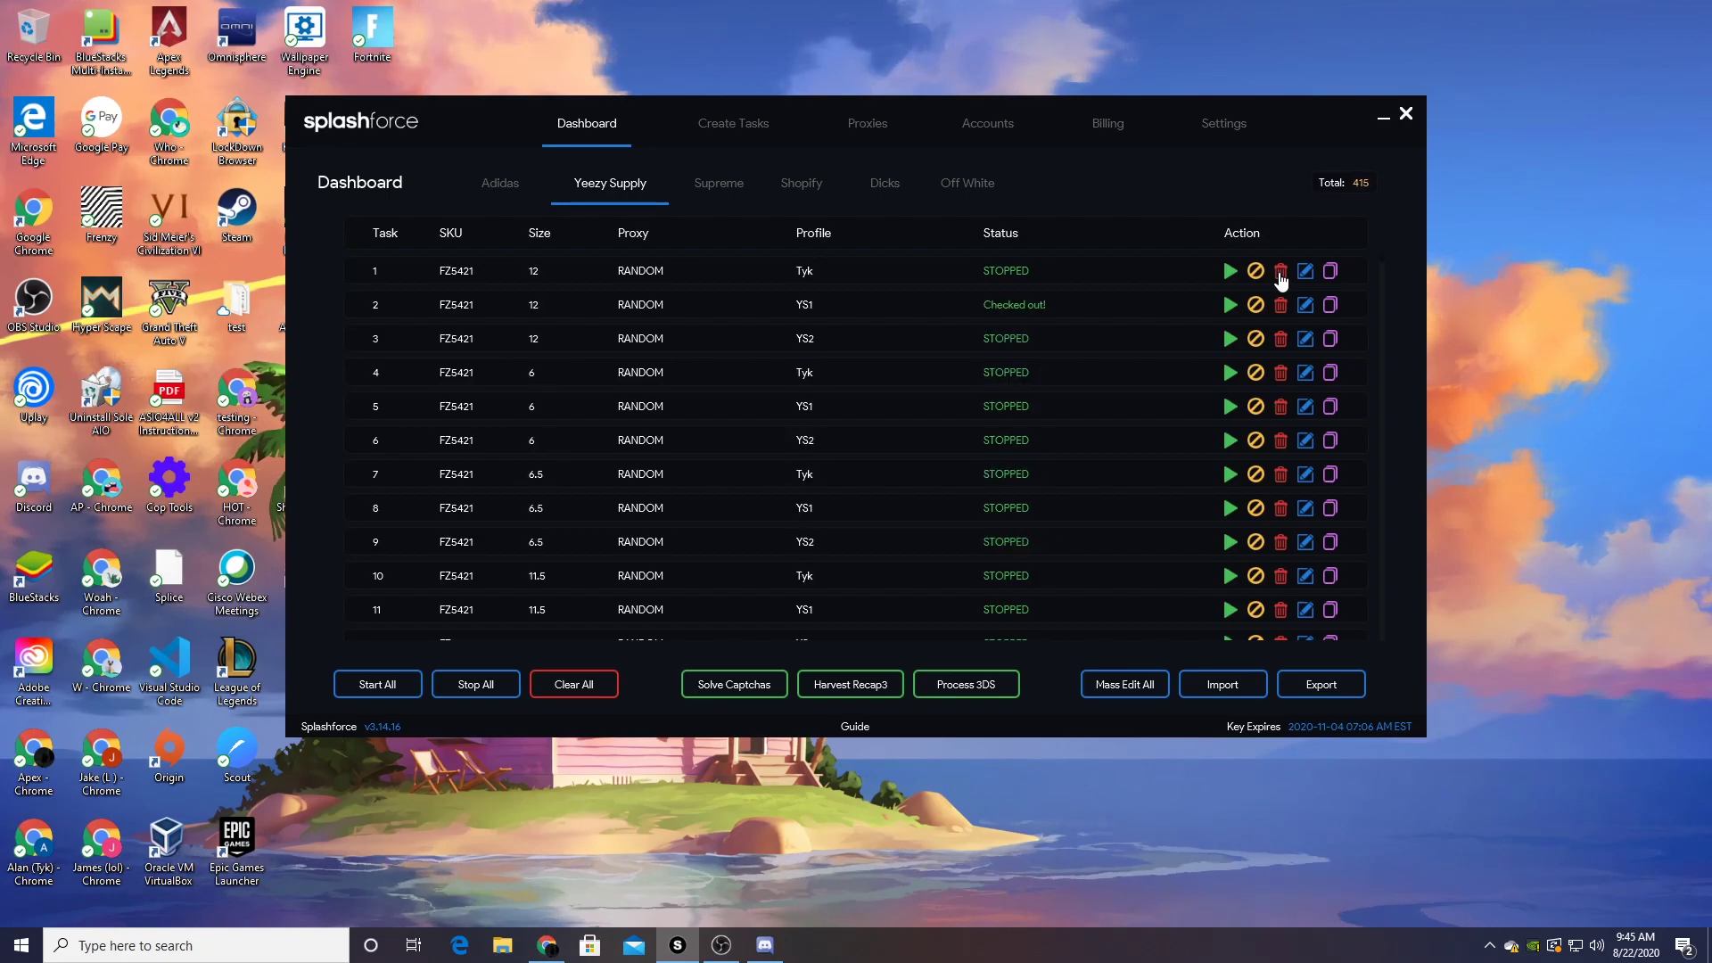
left_click(1280, 272)
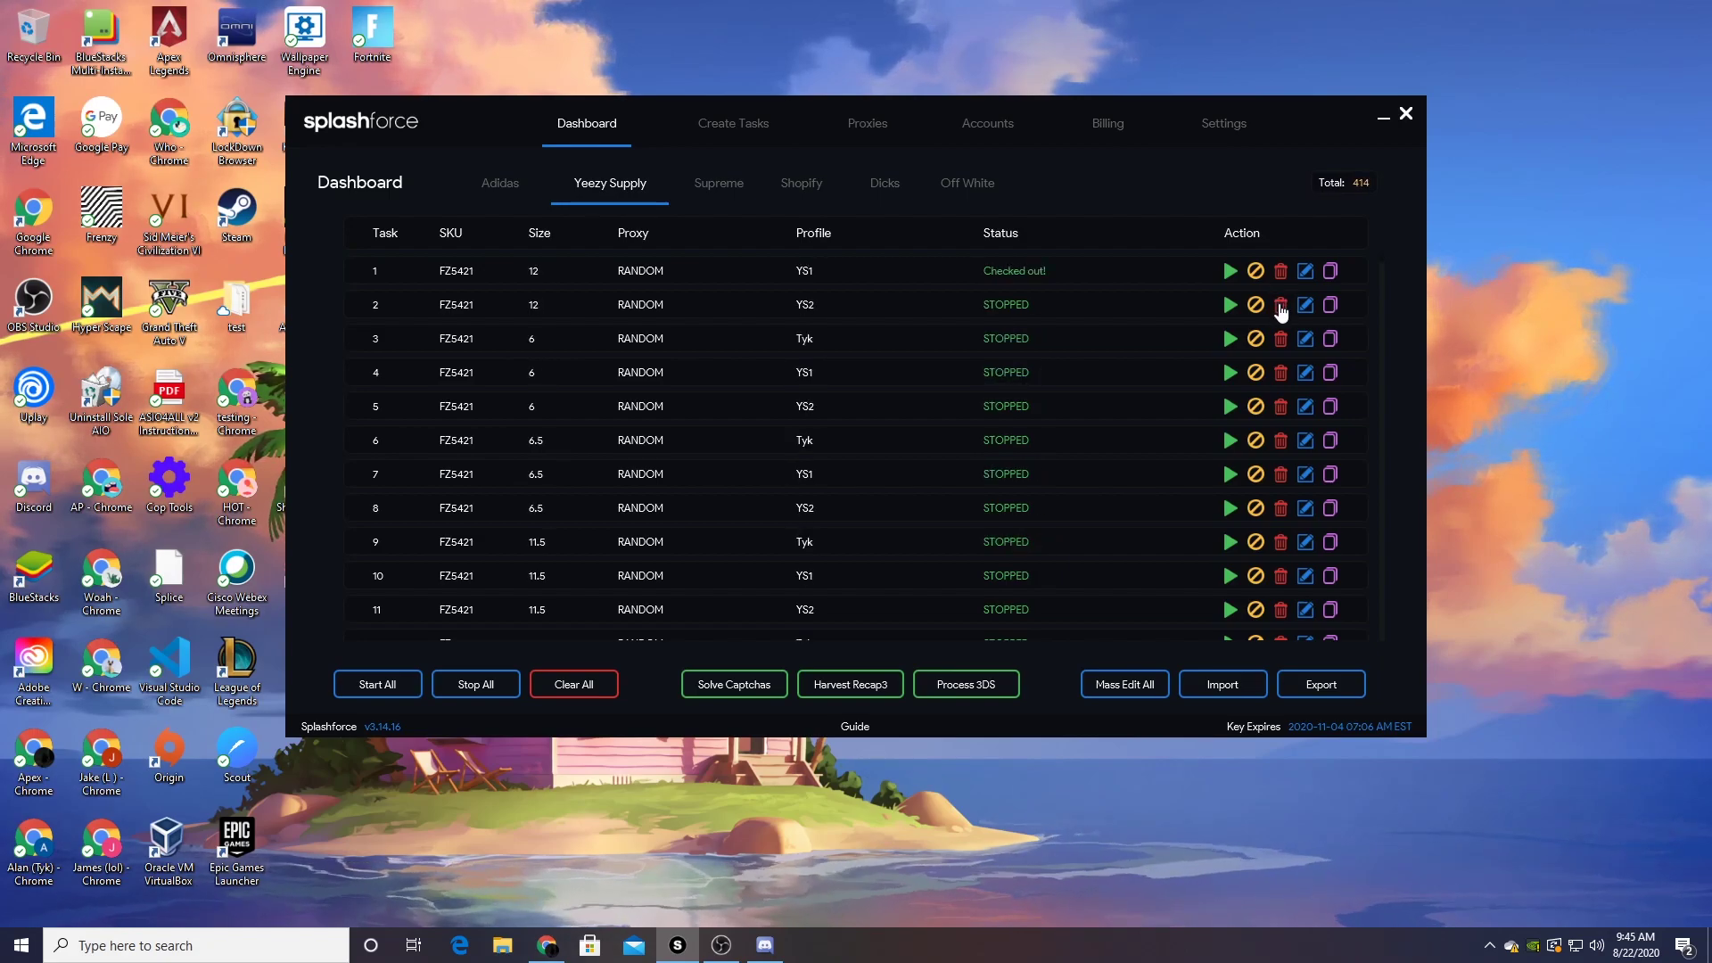
- Delete every stopped task appearing in row 2, below the checked-out task
left_click(1281, 305)
left_click(1280, 305)
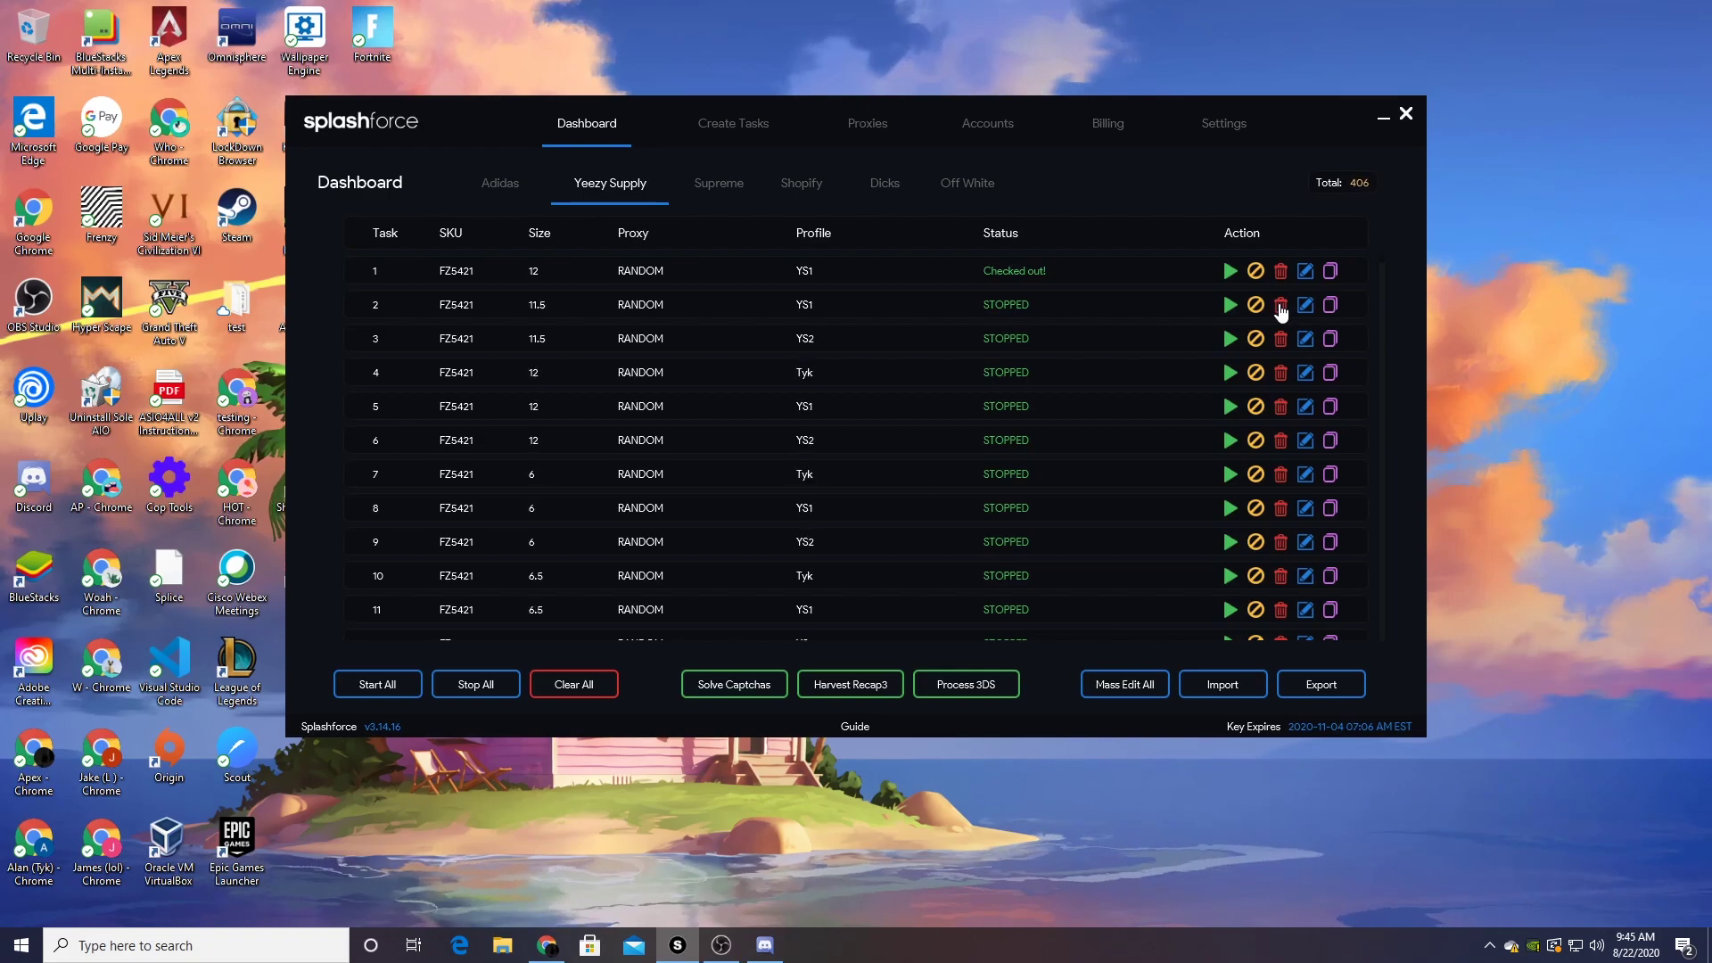
left_click(1280, 305)
left_click(1281, 305)
left_click(1280, 306)
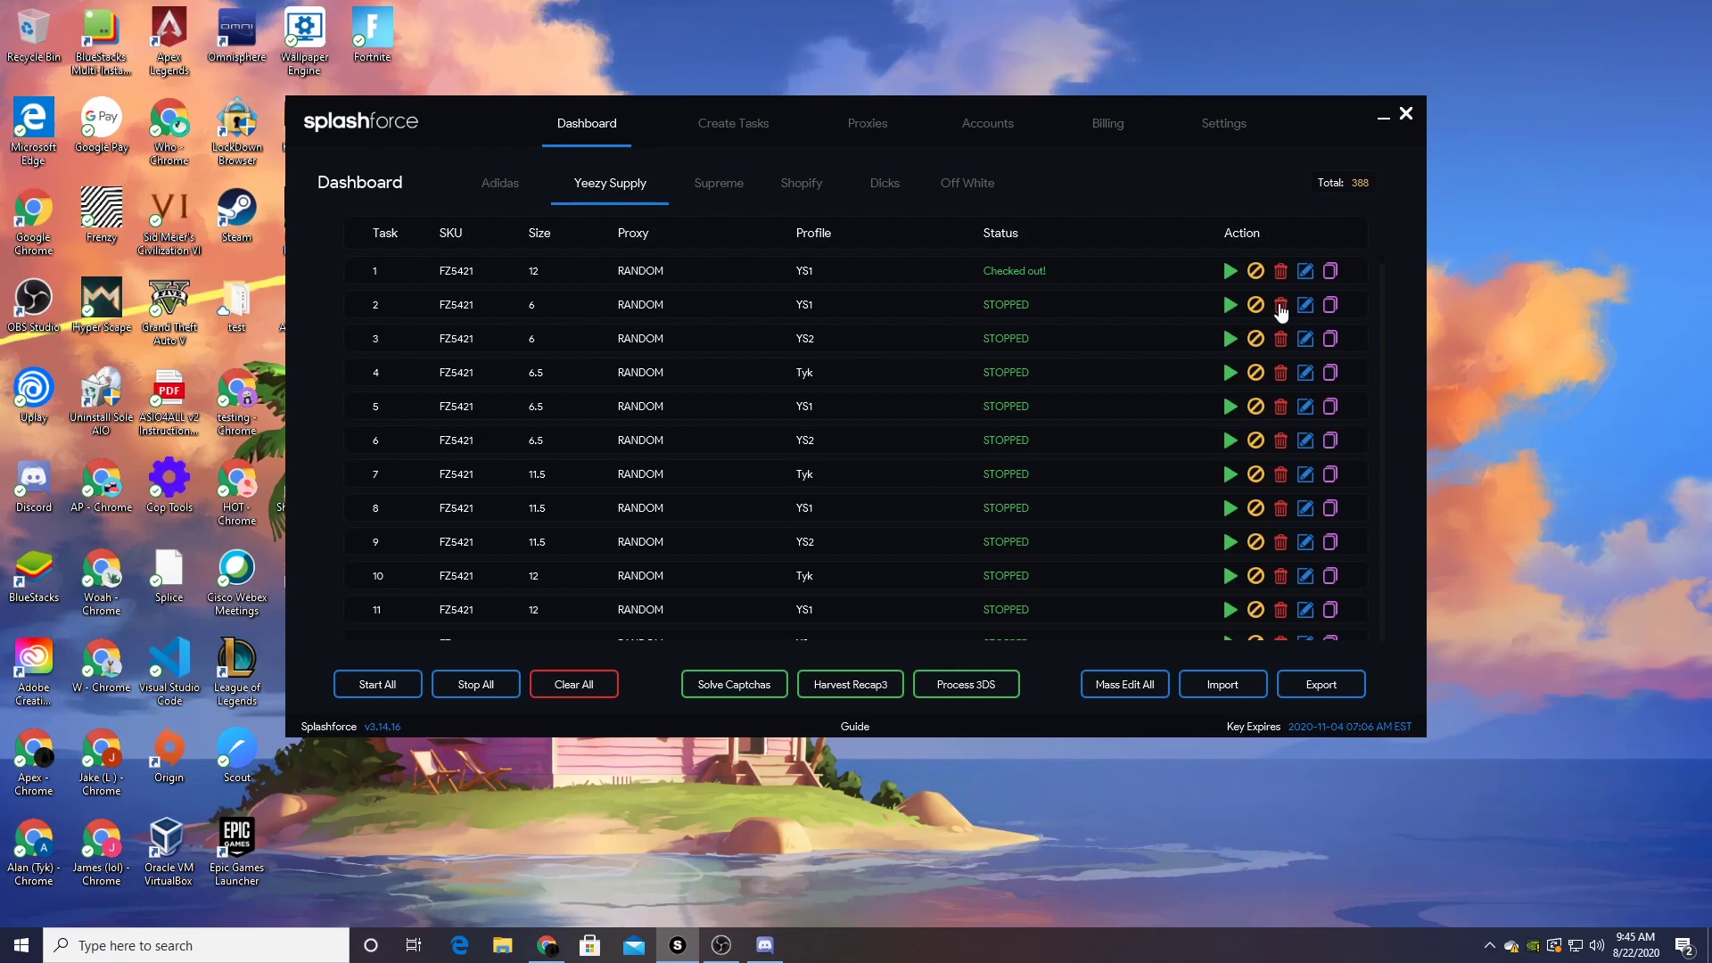
left_click(1280, 305)
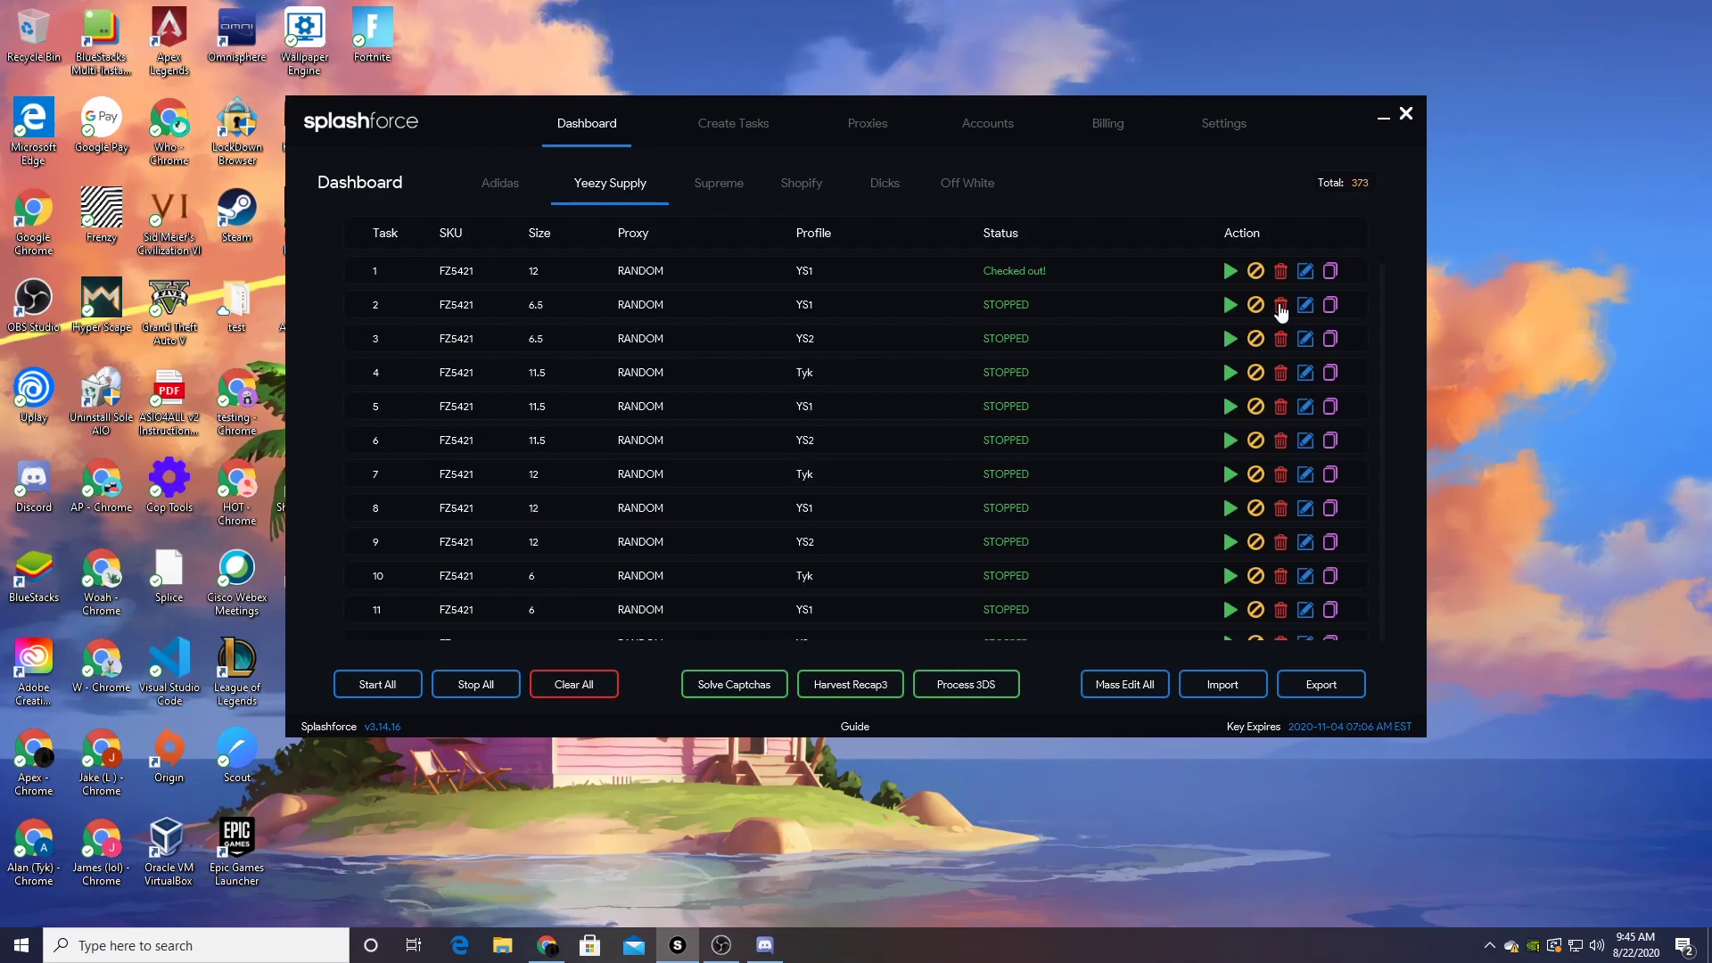
left_click(1279, 305)
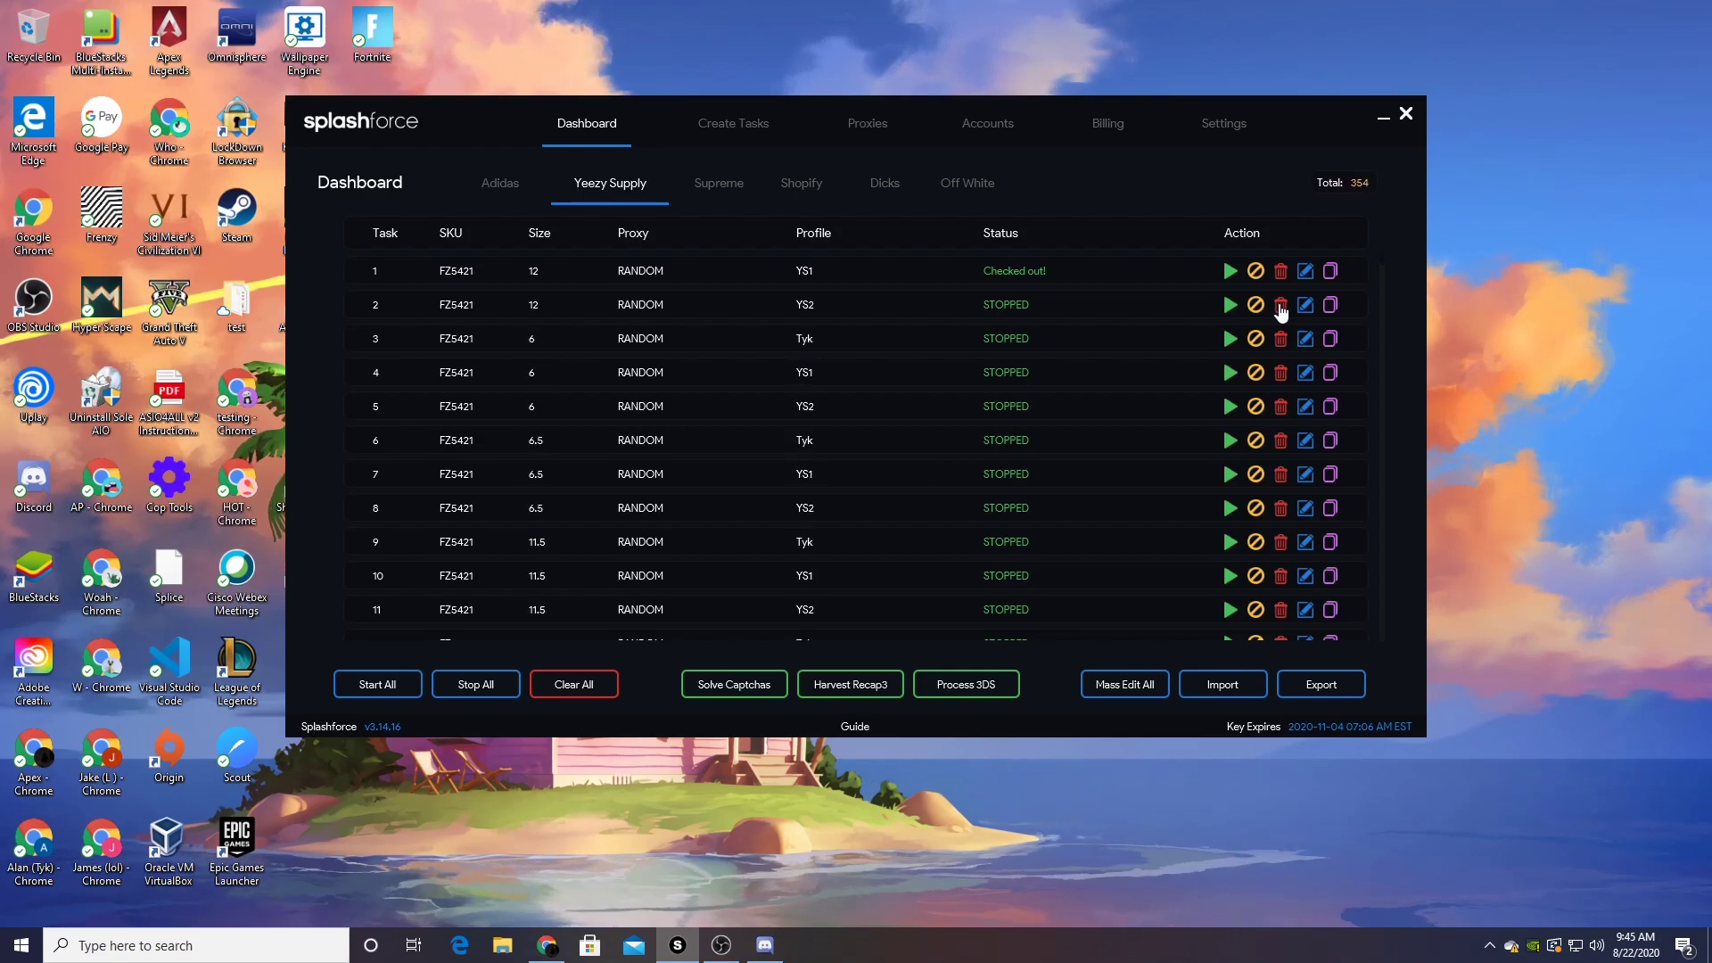
left_click(1280, 305)
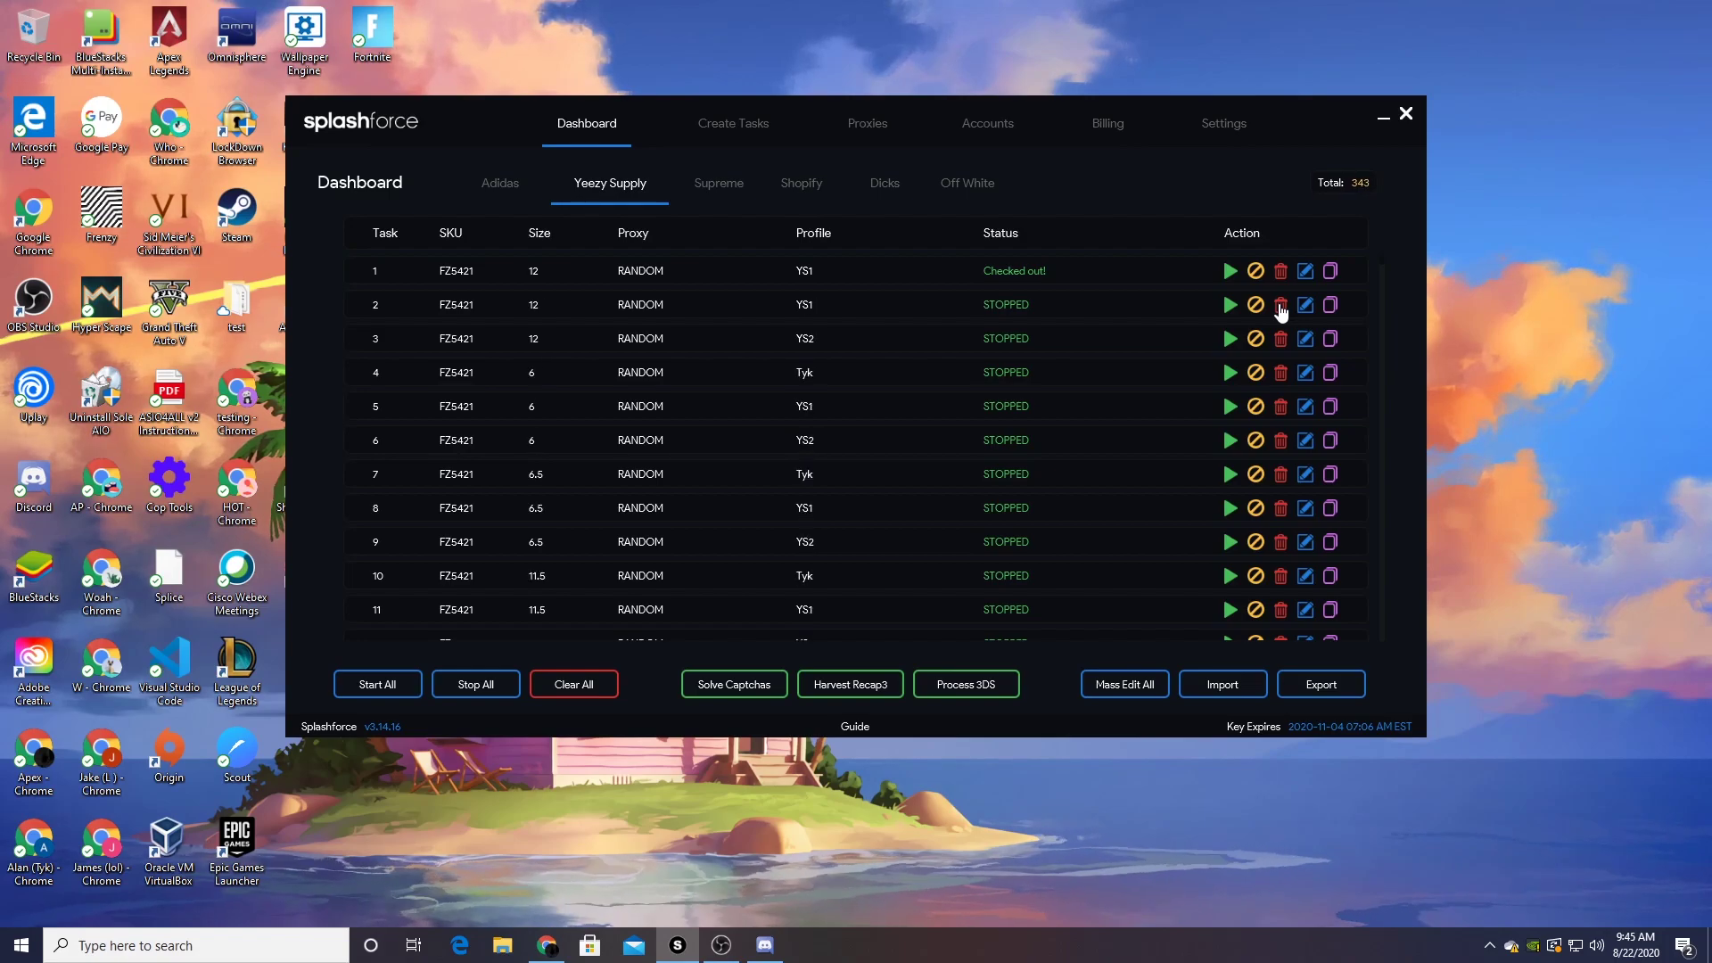
left_click(1280, 305)
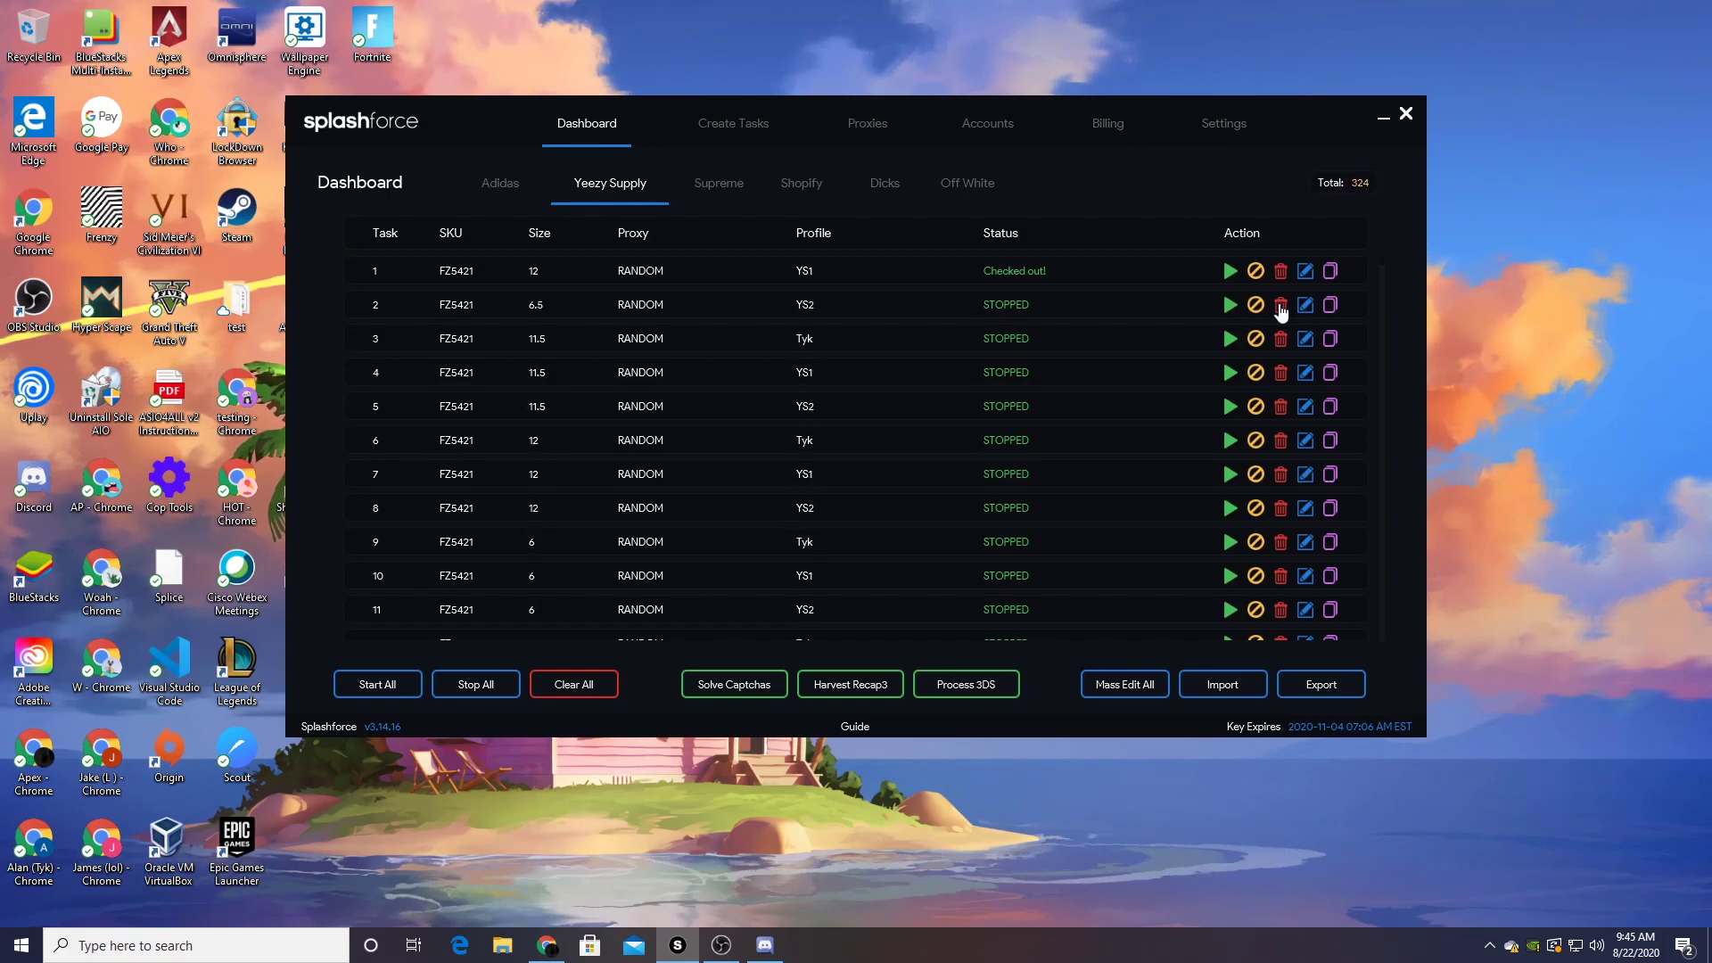
left_click(1280, 306)
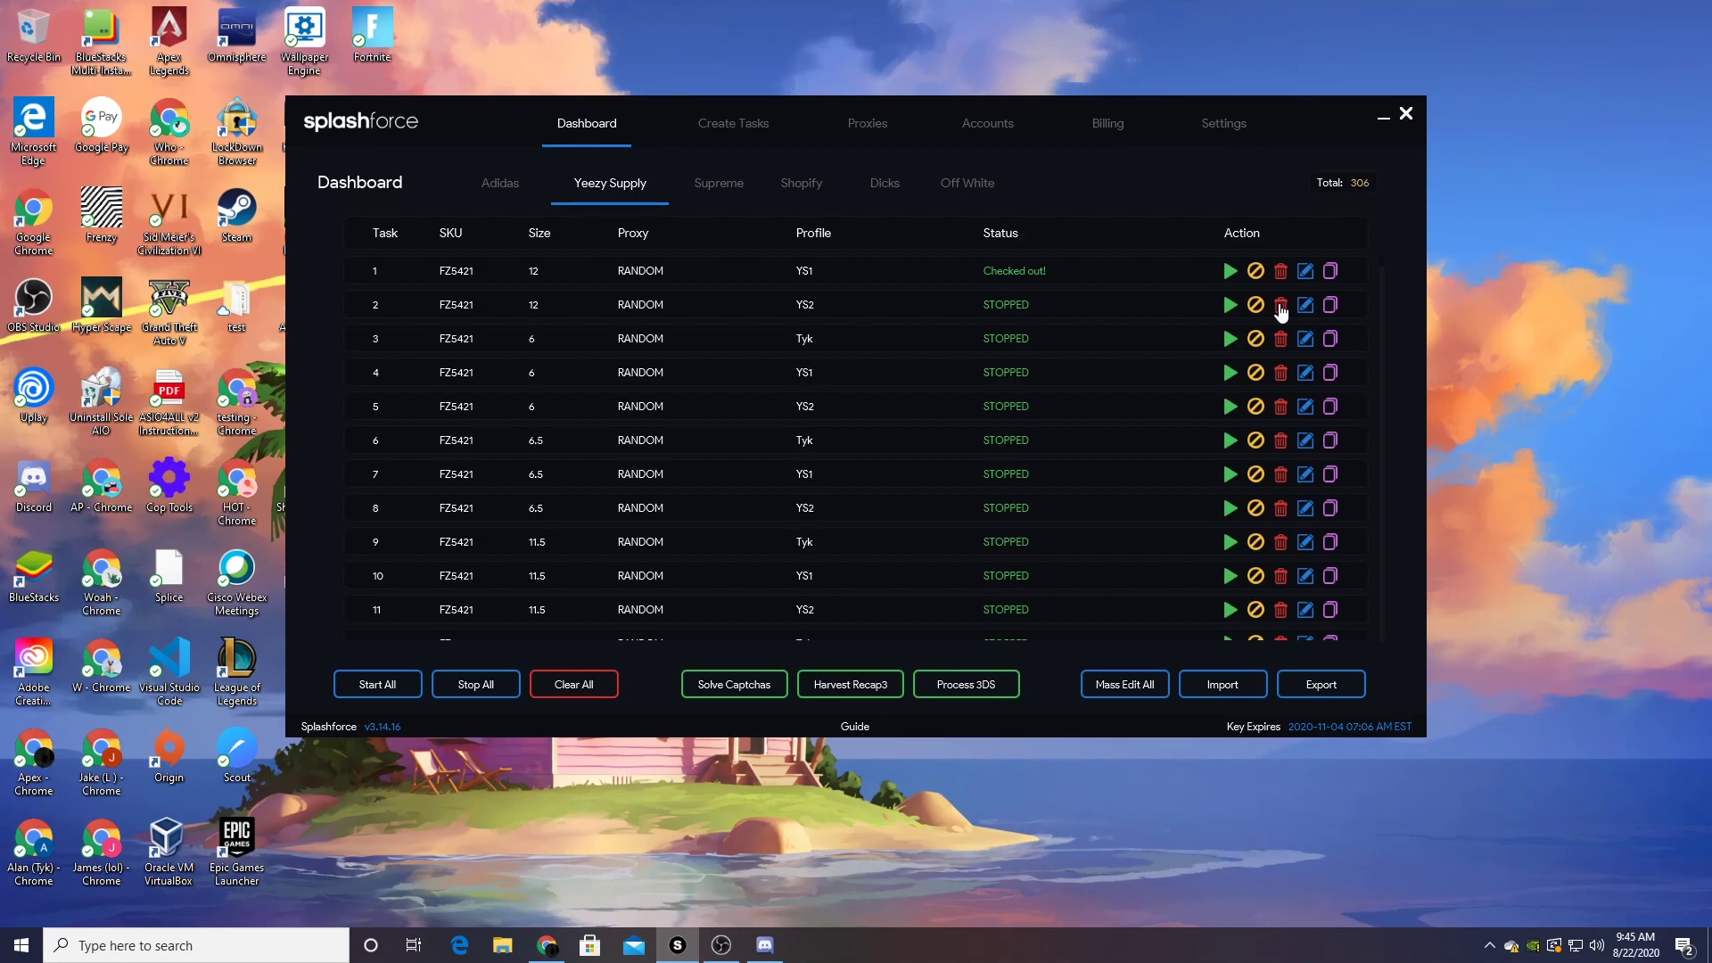
left_click(1280, 306)
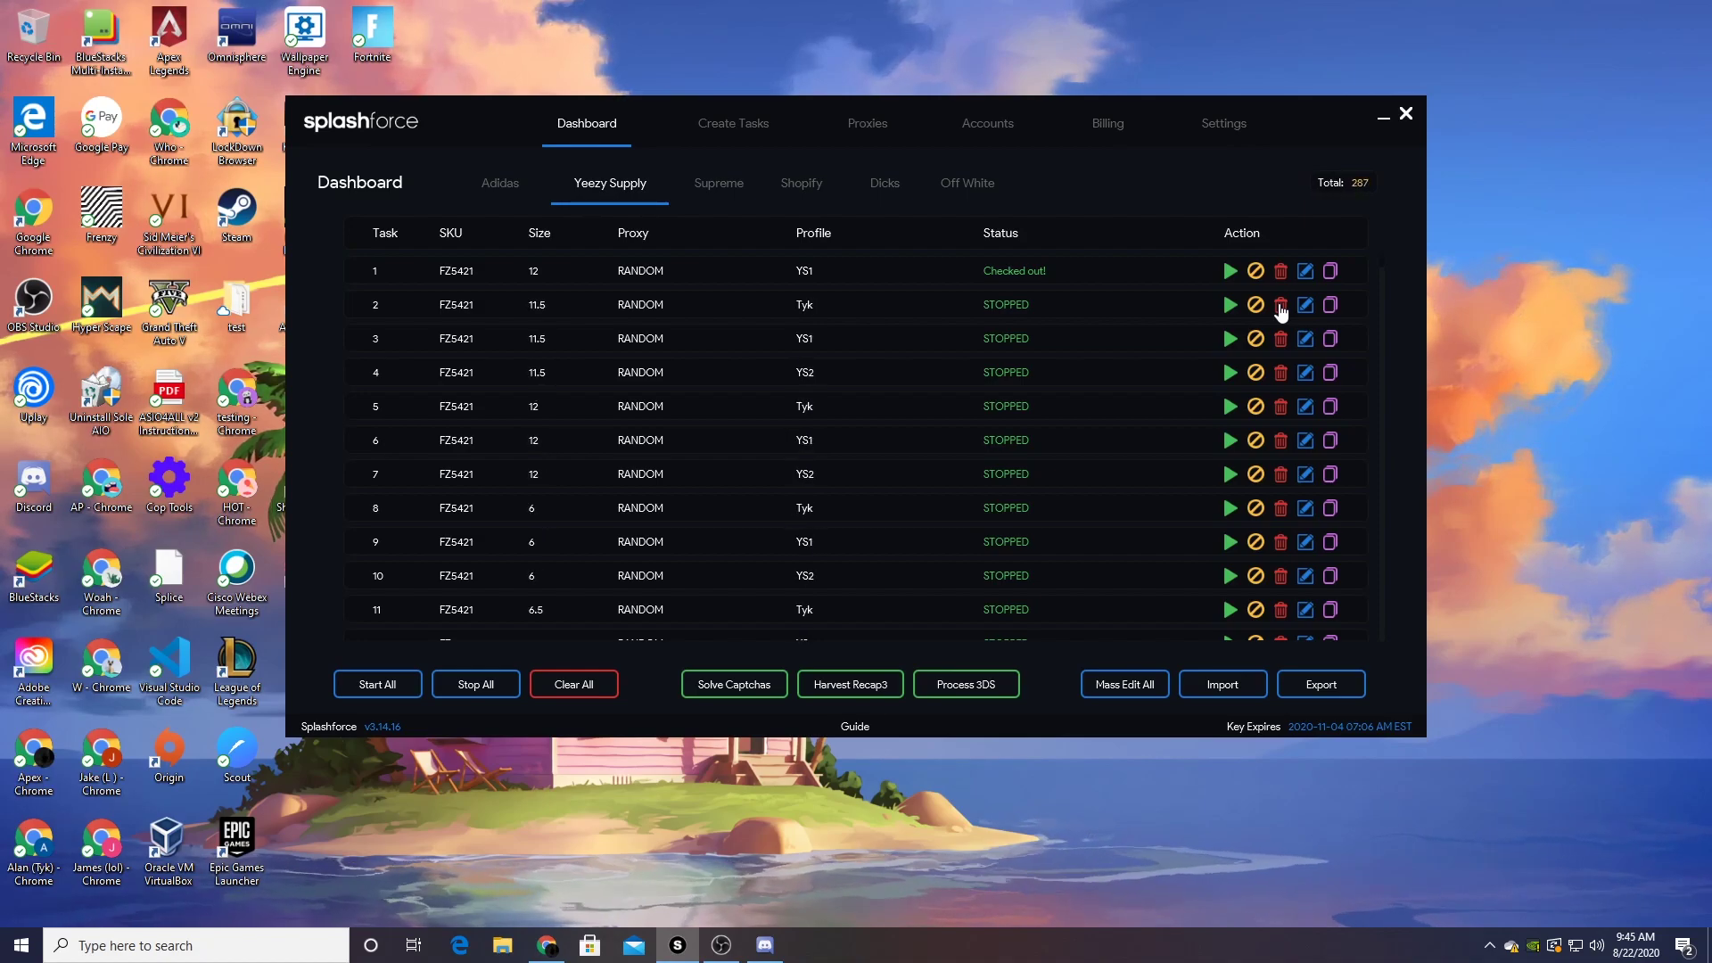
left_click(1281, 305)
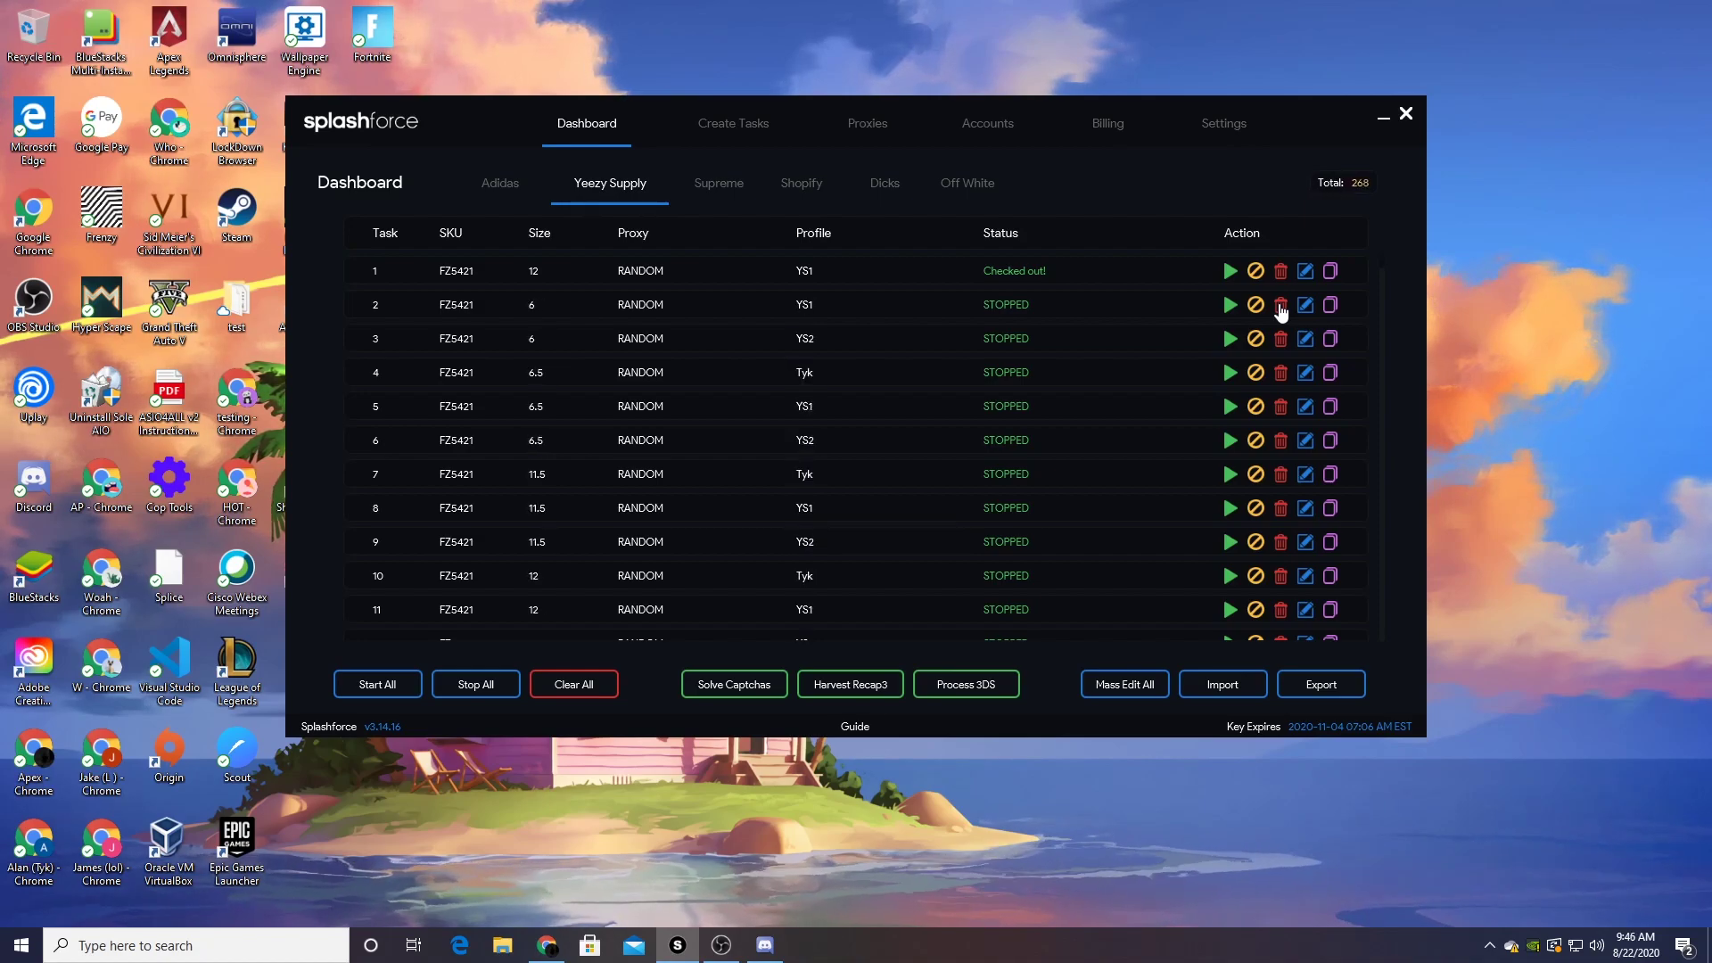
left_click(1281, 305)
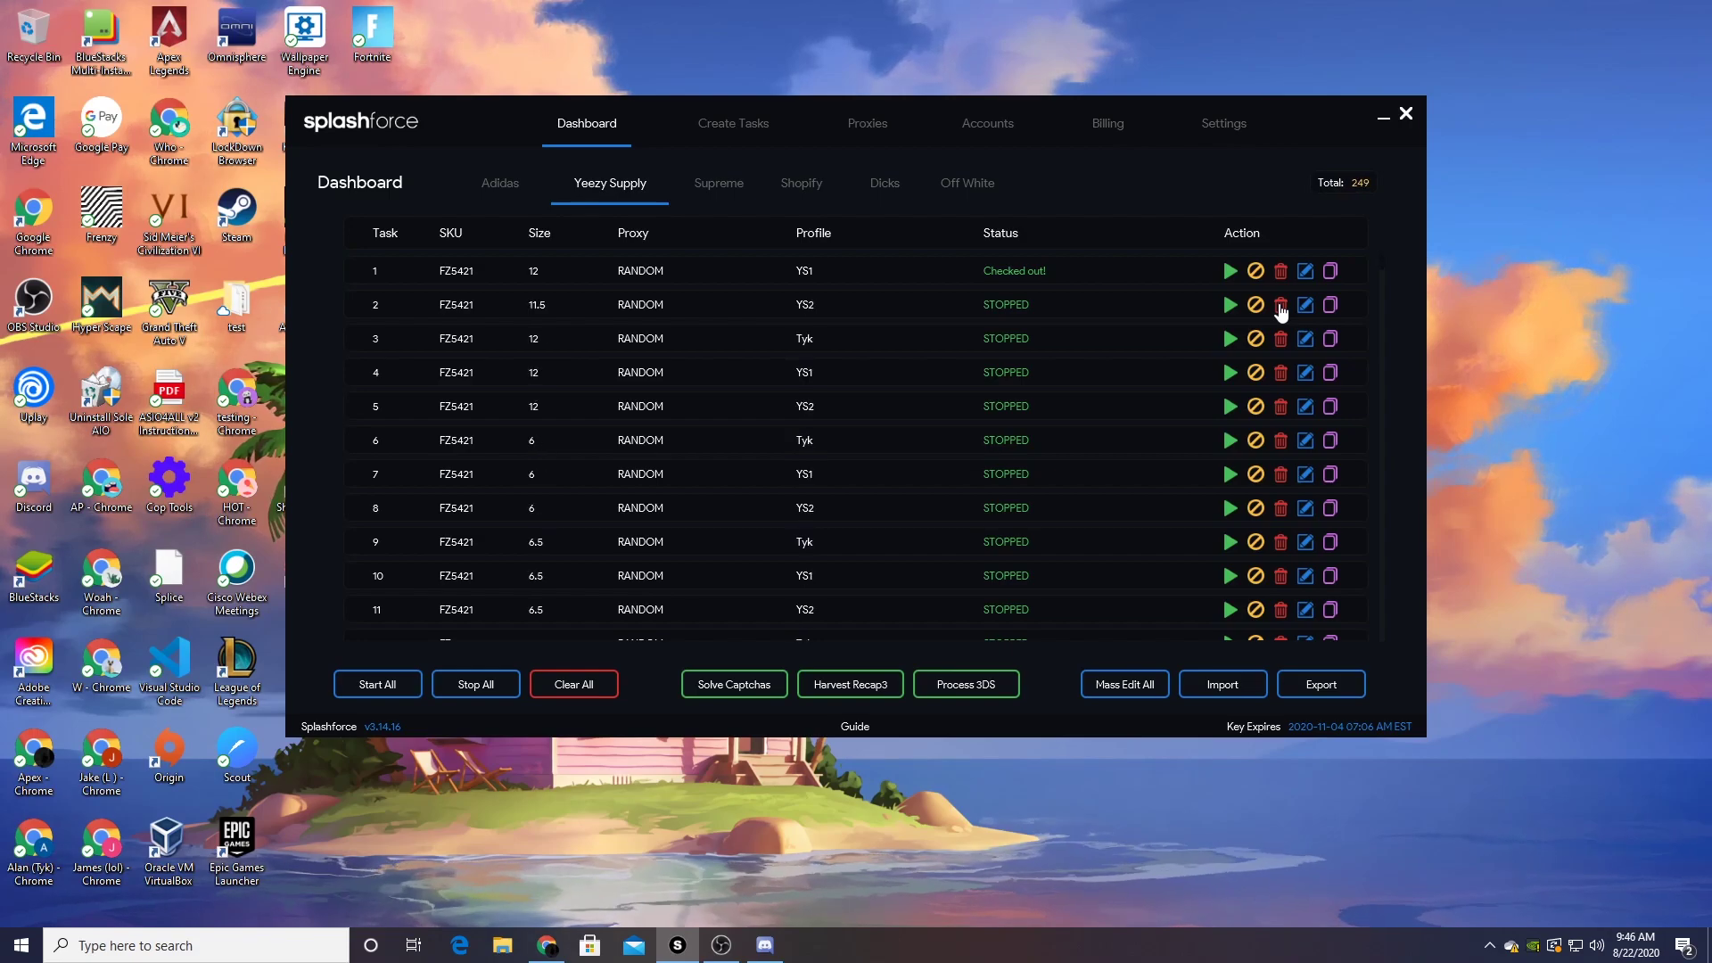
left_click(1281, 305)
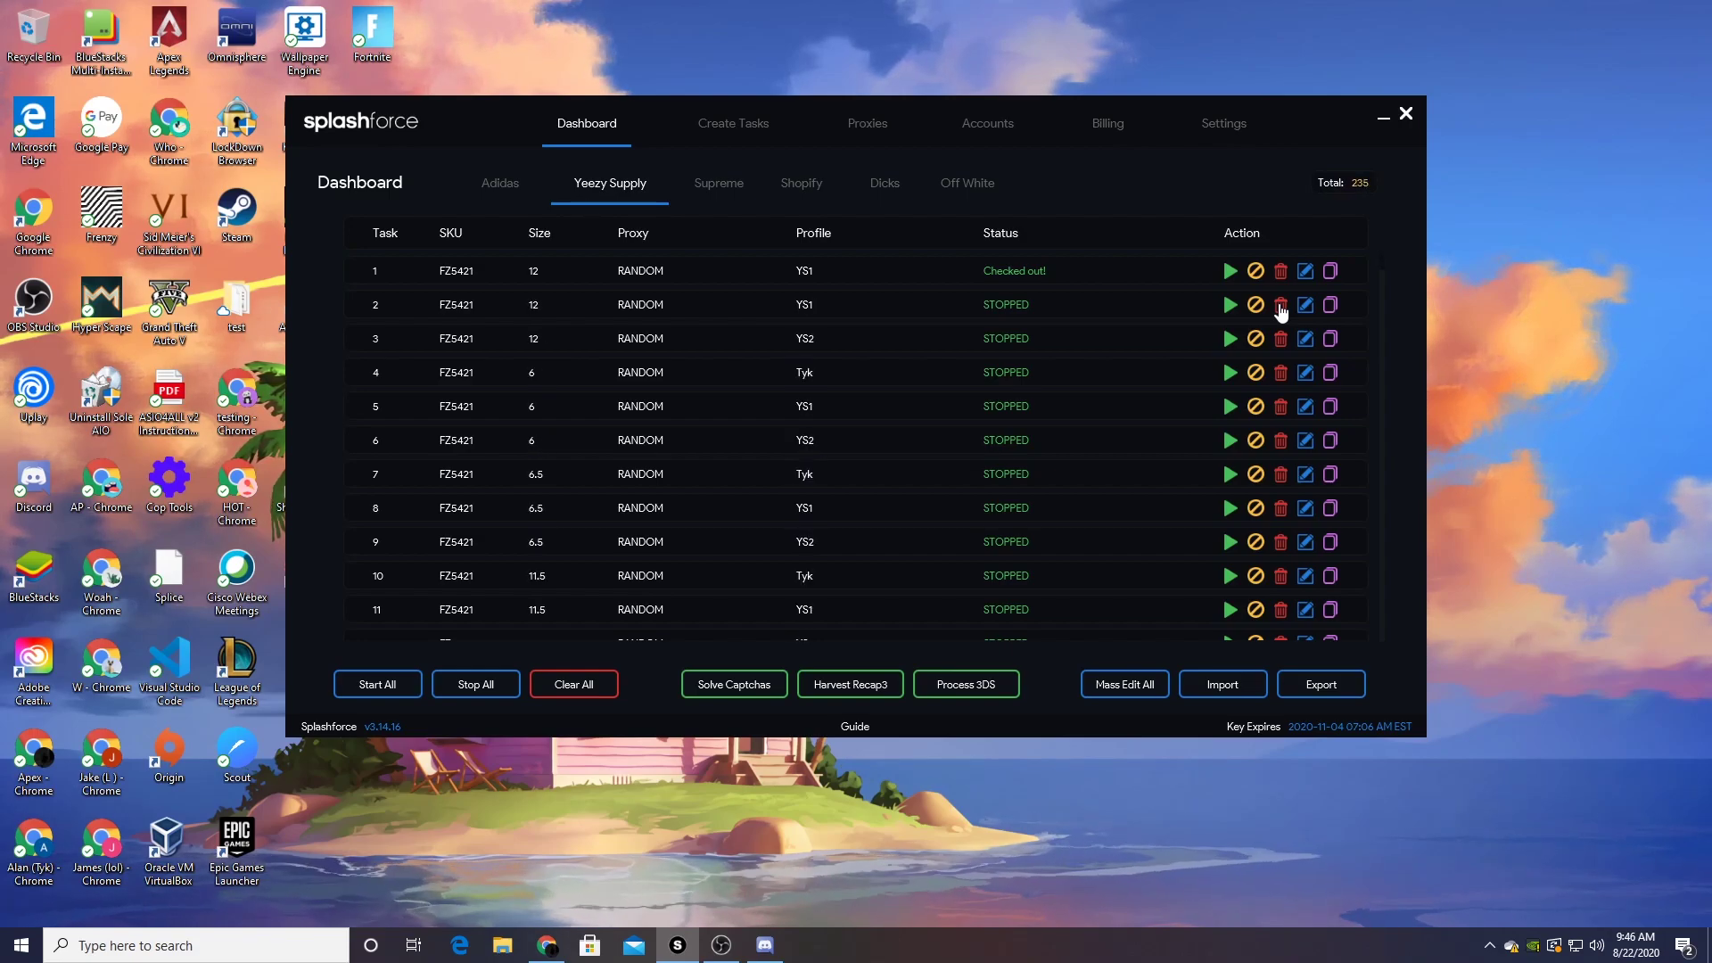
left_click(1280, 305)
left_click(1281, 306)
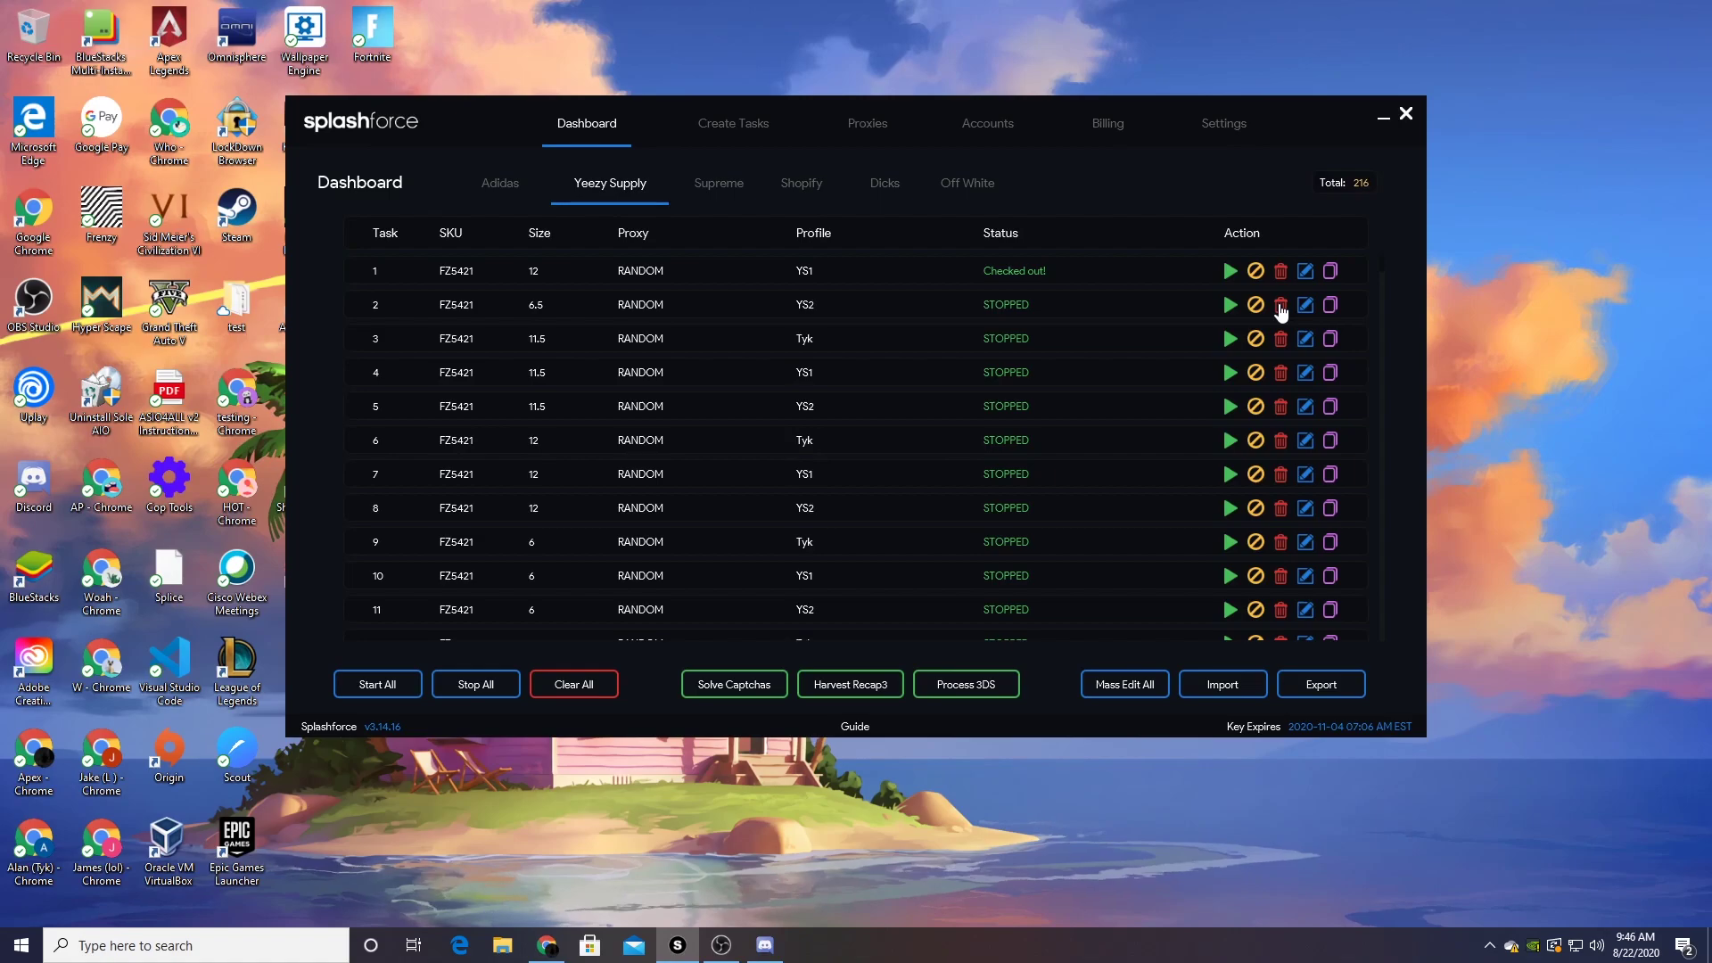
left_click(1281, 306)
left_click(1280, 305)
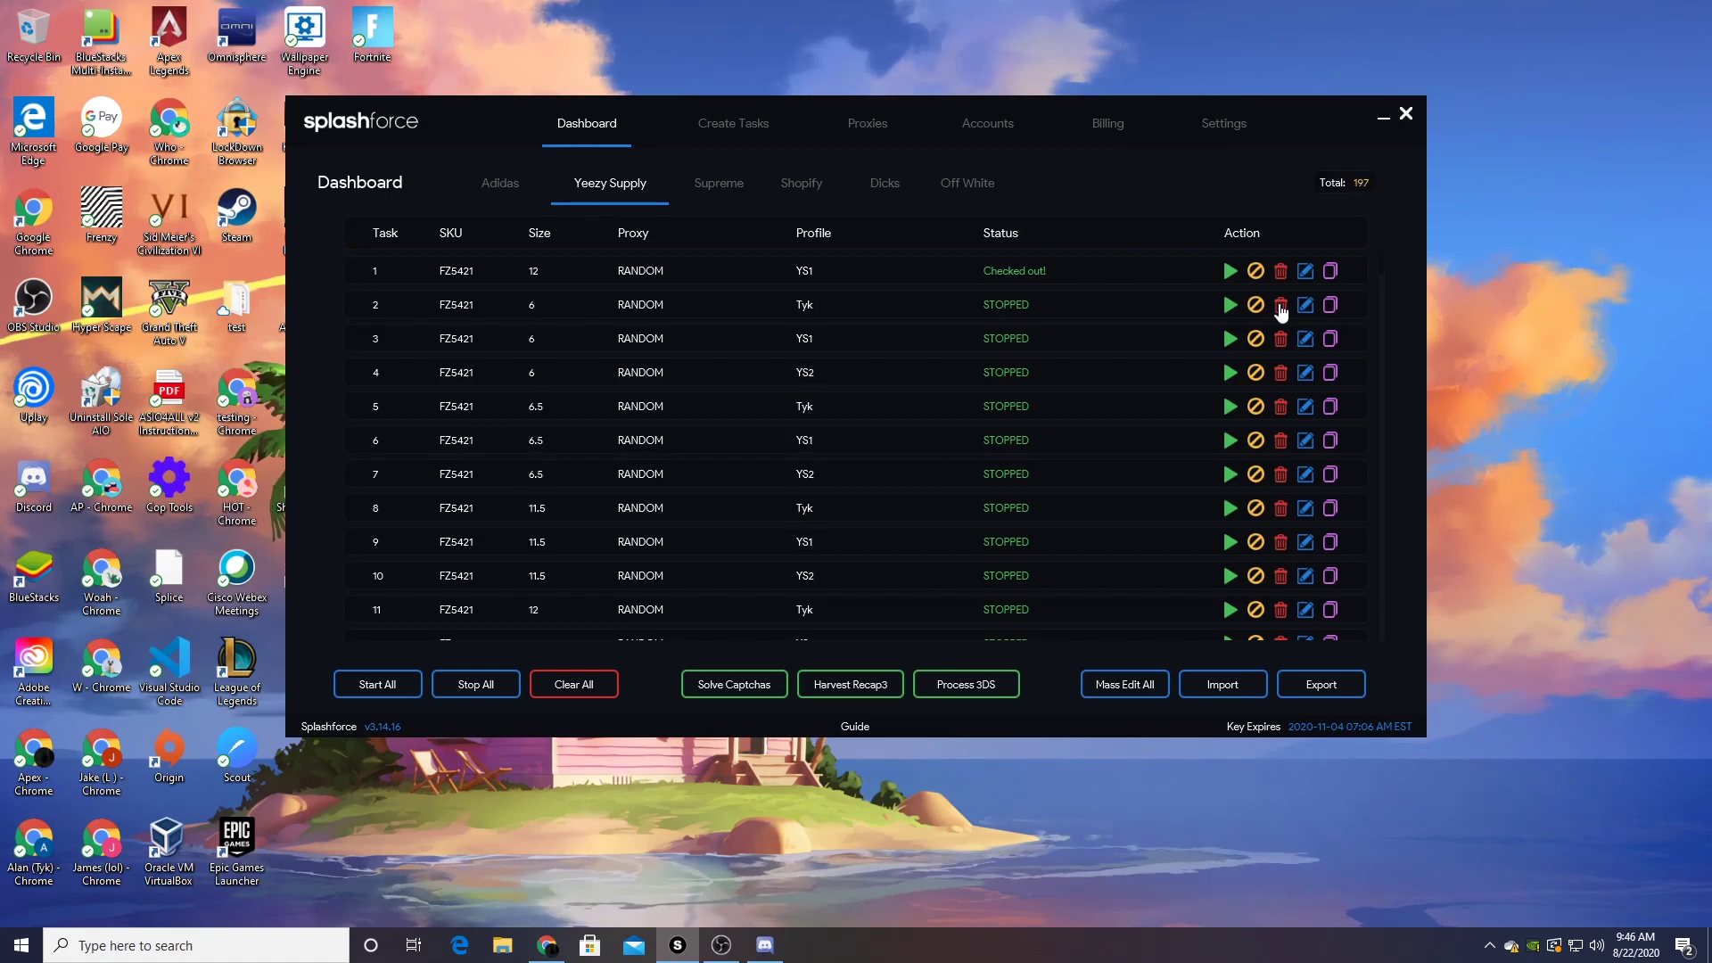
left_click(1280, 305)
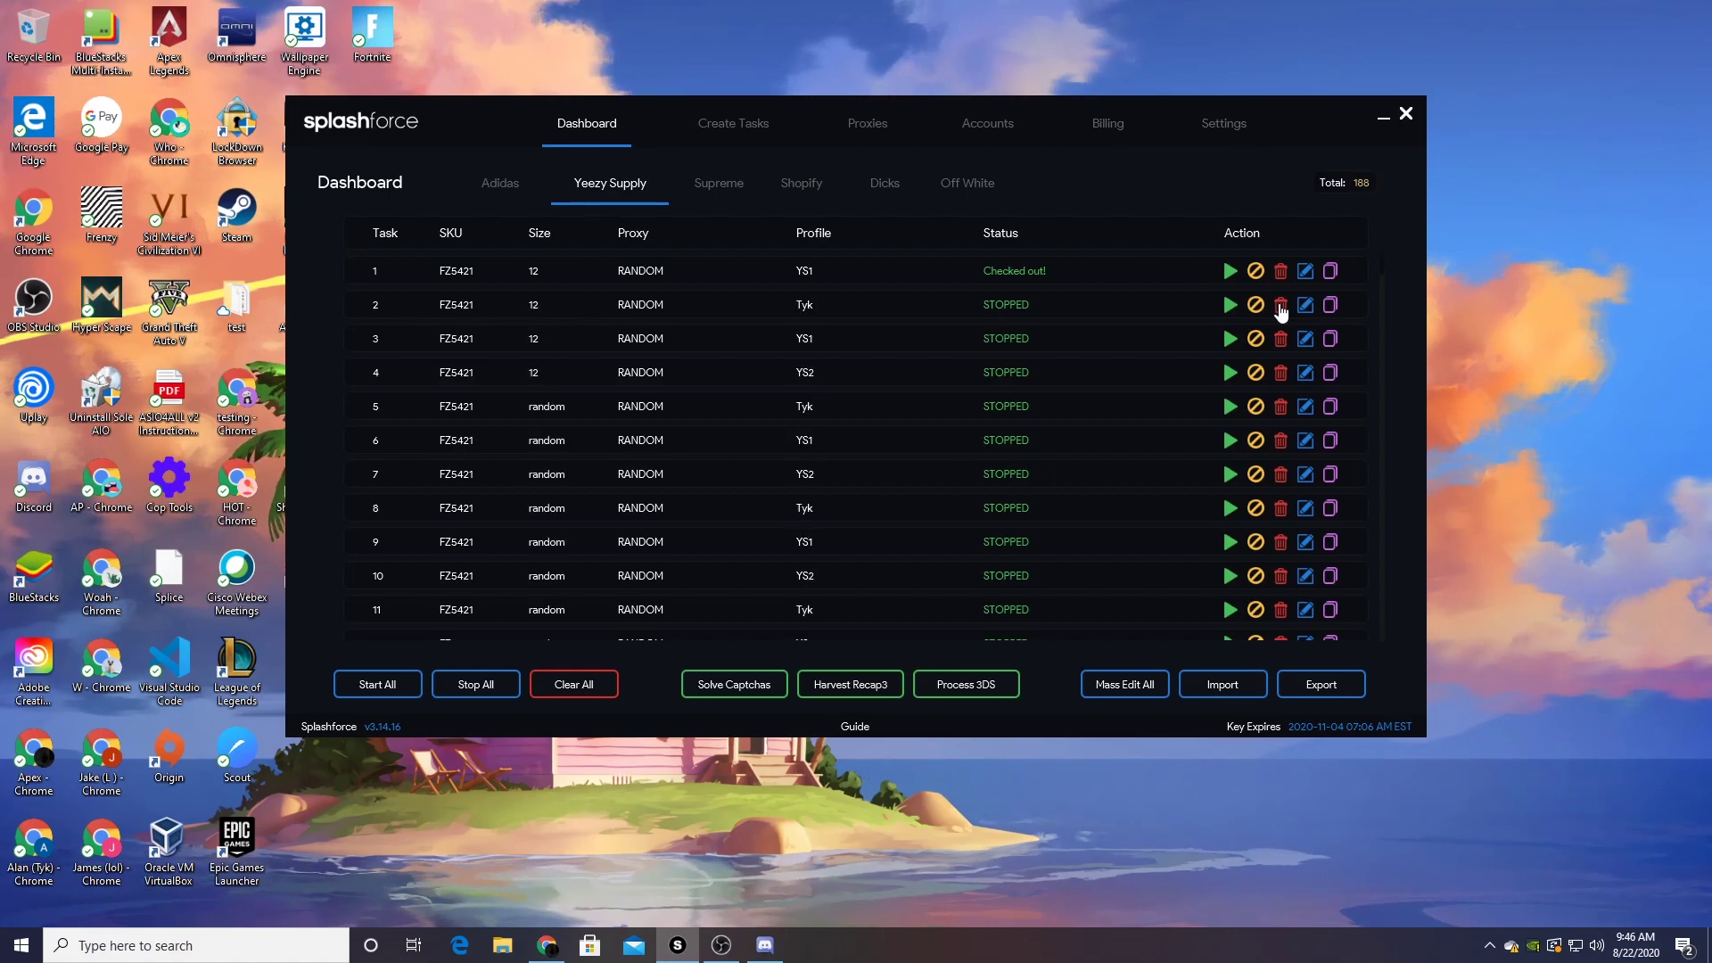
left_click(1281, 305)
left_click(1280, 306)
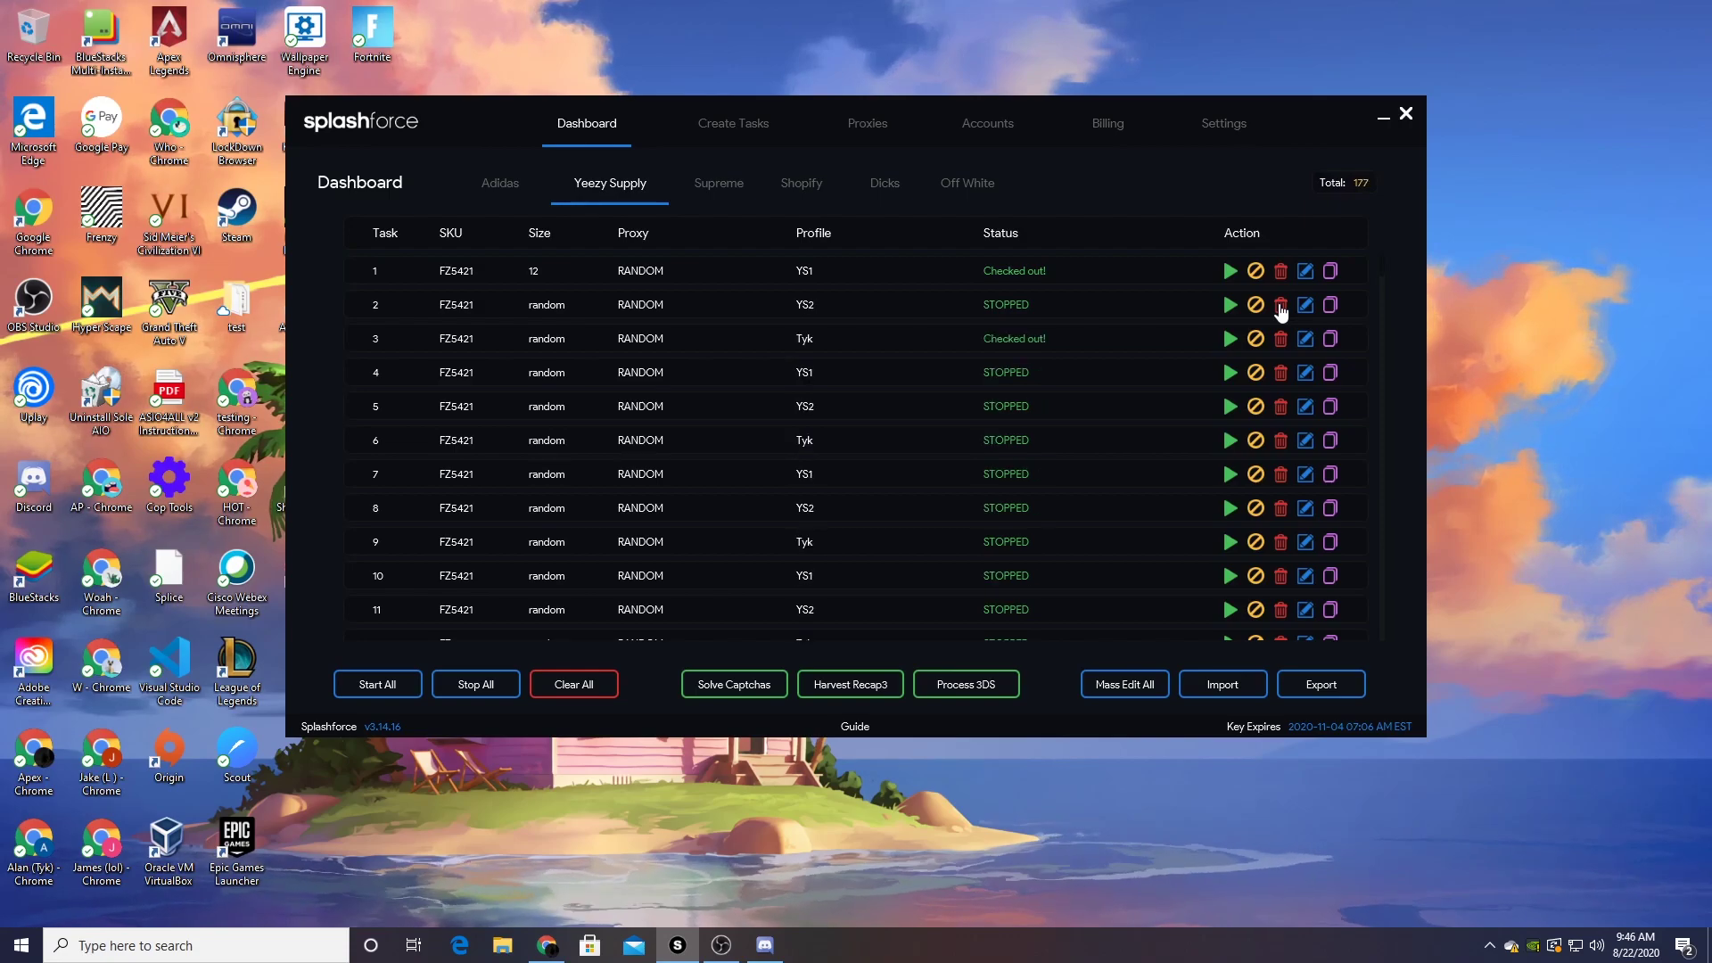
left_click(1281, 305)
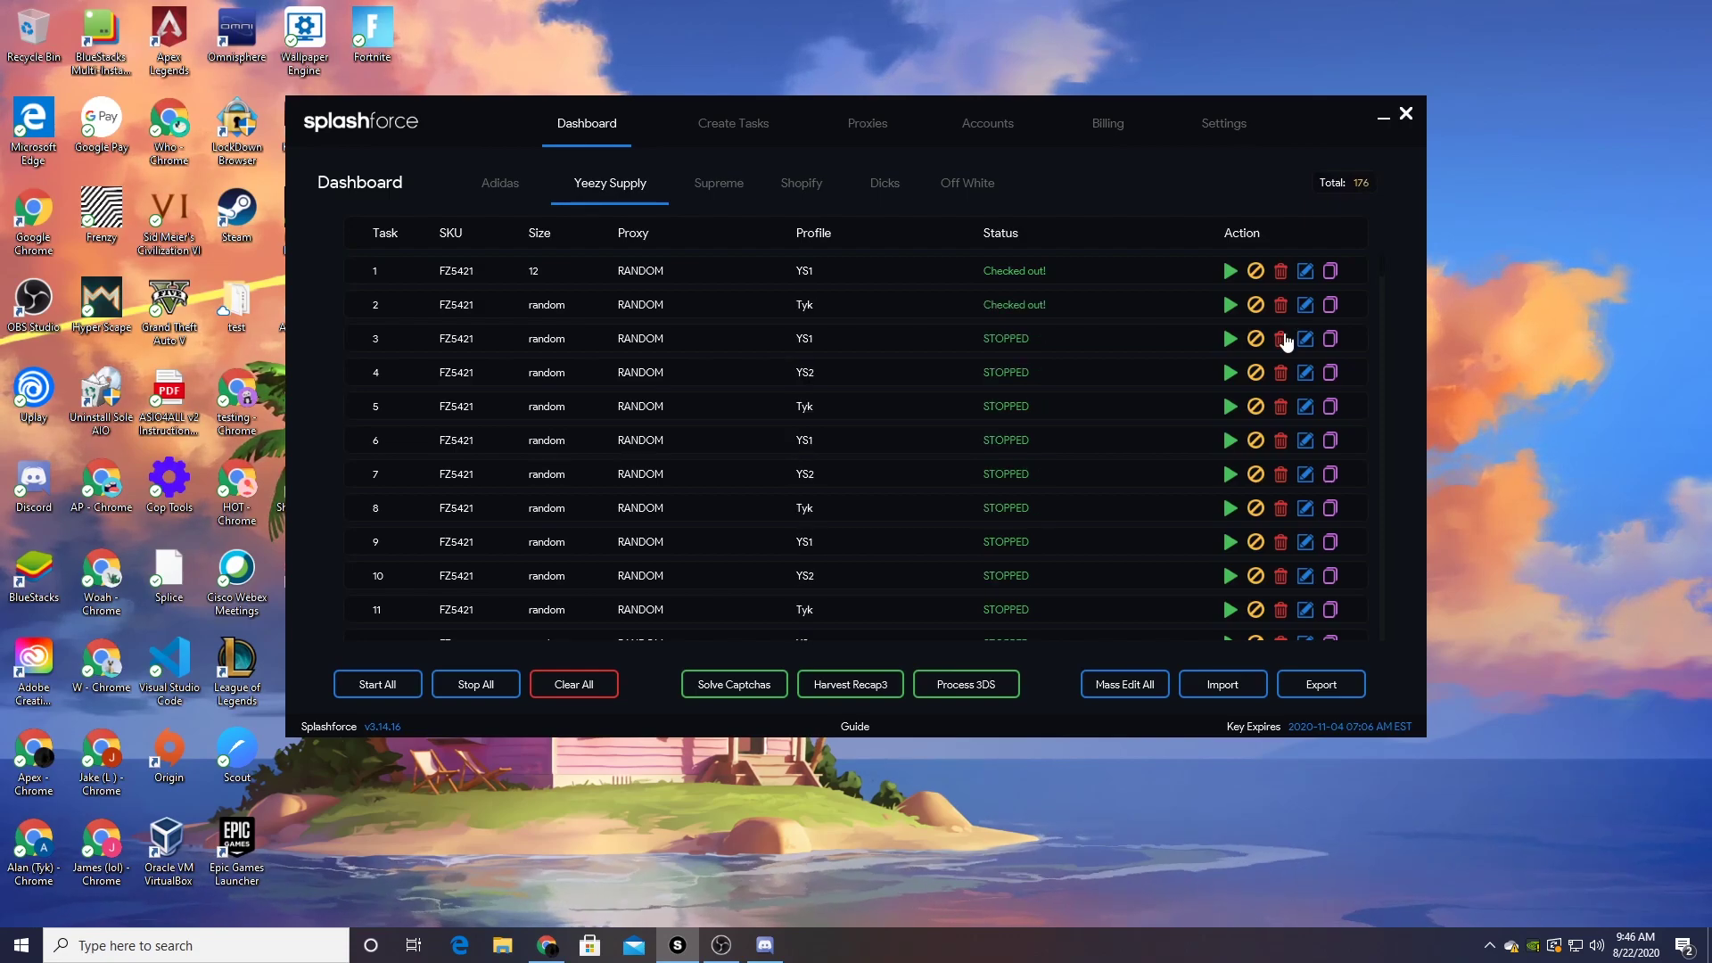
- Delete every stopped task appearing in row 3
left_click(1281, 339)
left_click(1280, 338)
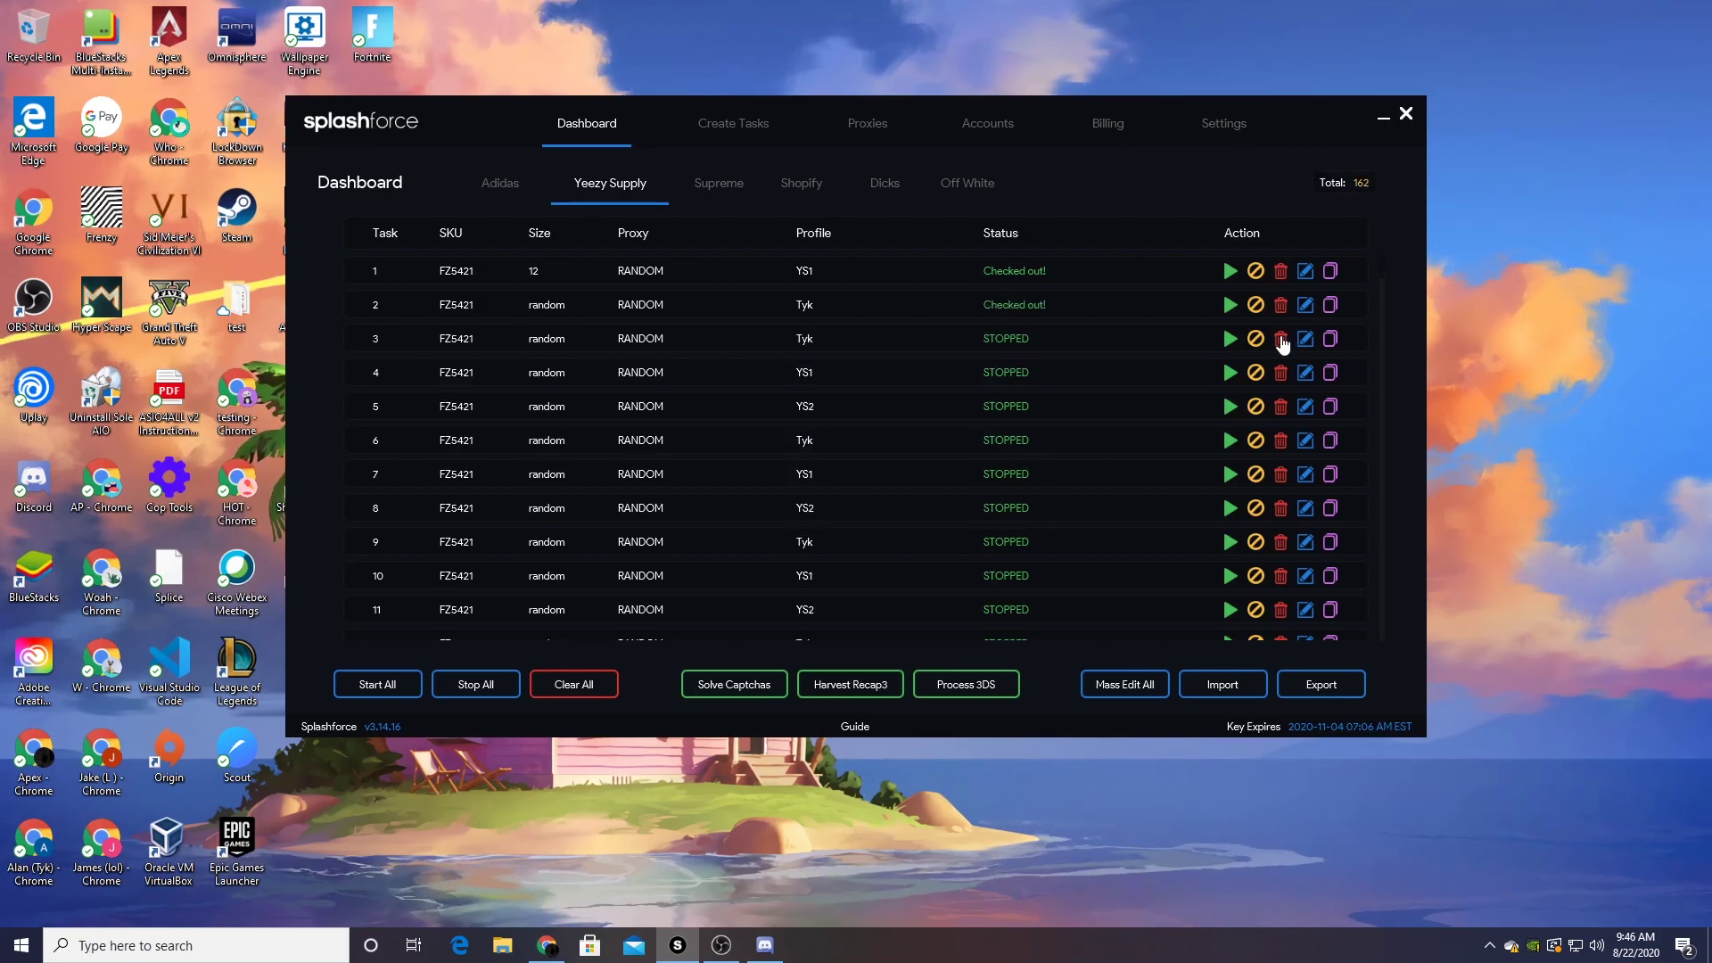
left_click(1281, 338)
left_click(1281, 339)
left_click(1281, 338)
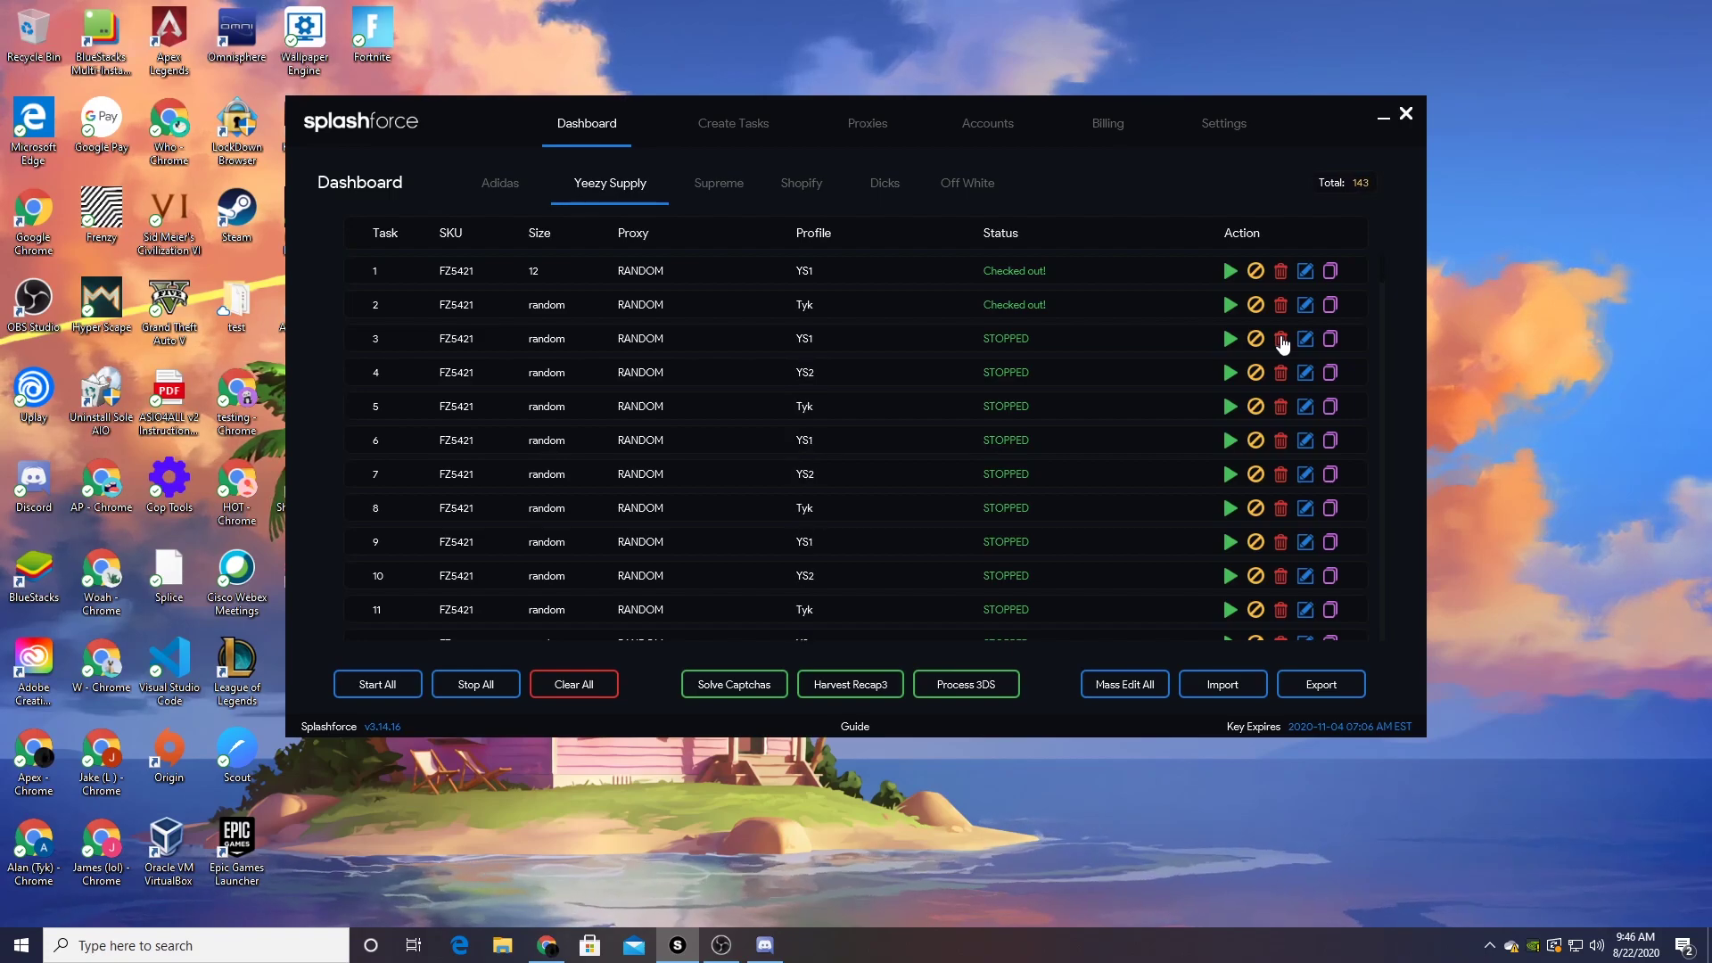
left_click(1281, 339)
left_click(1281, 339)
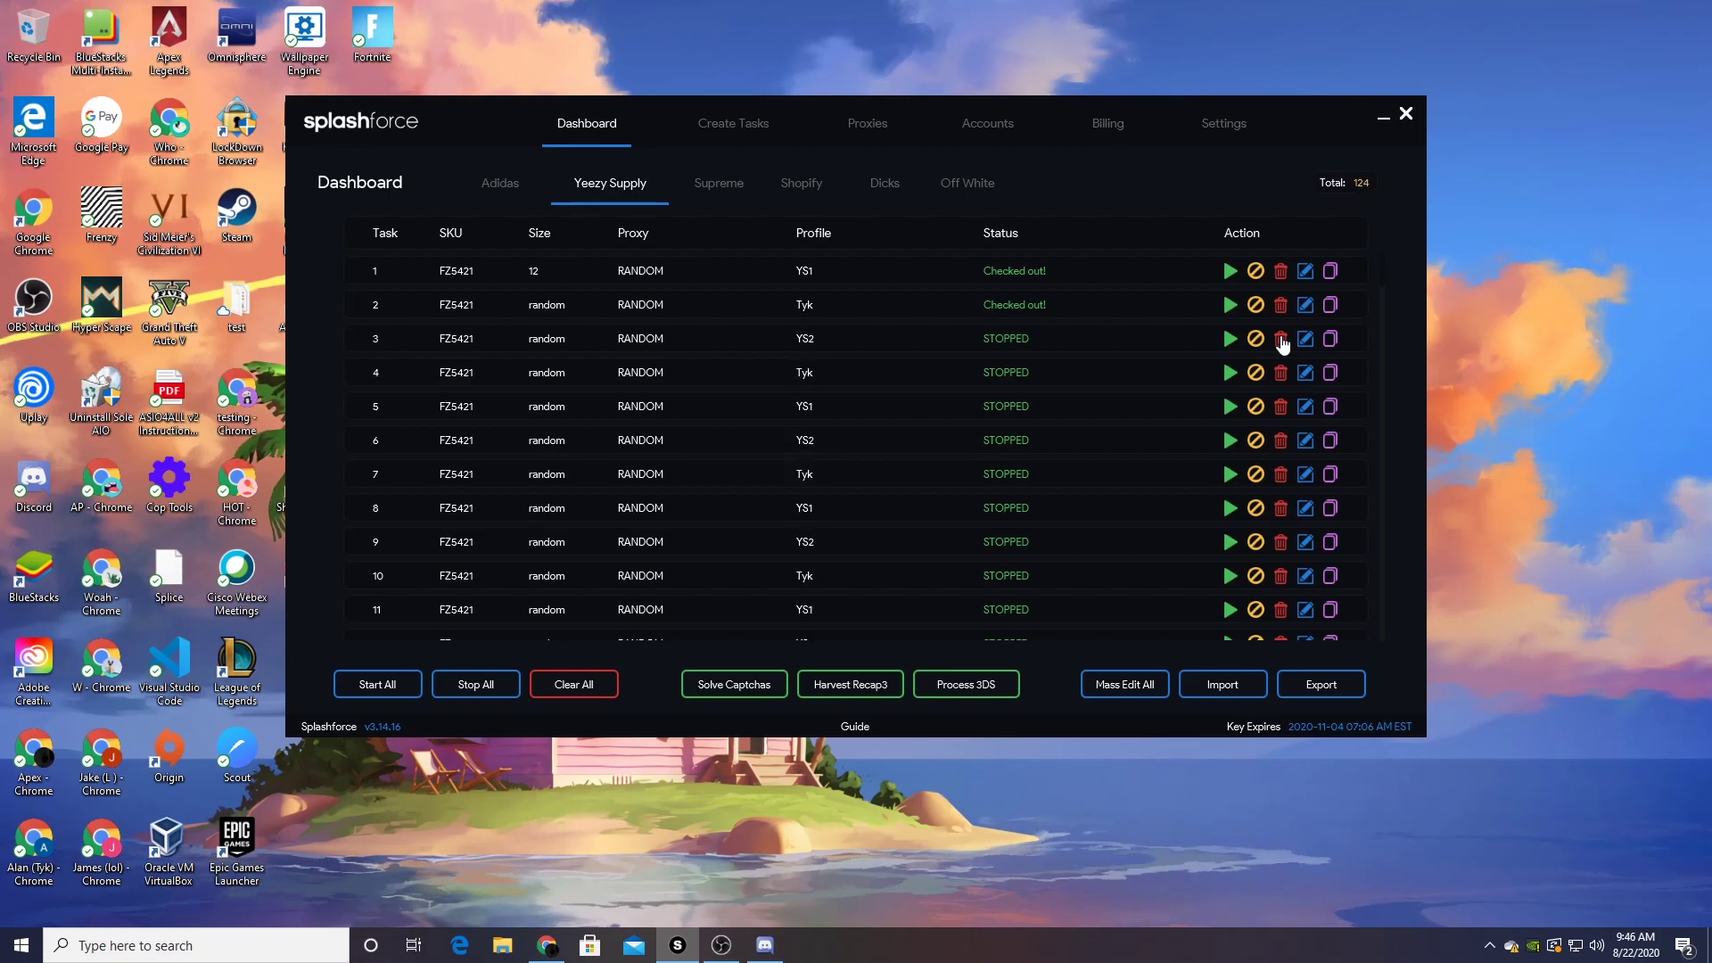
left_click(1281, 338)
left_click(1281, 338)
left_click(1280, 338)
left_click(1281, 339)
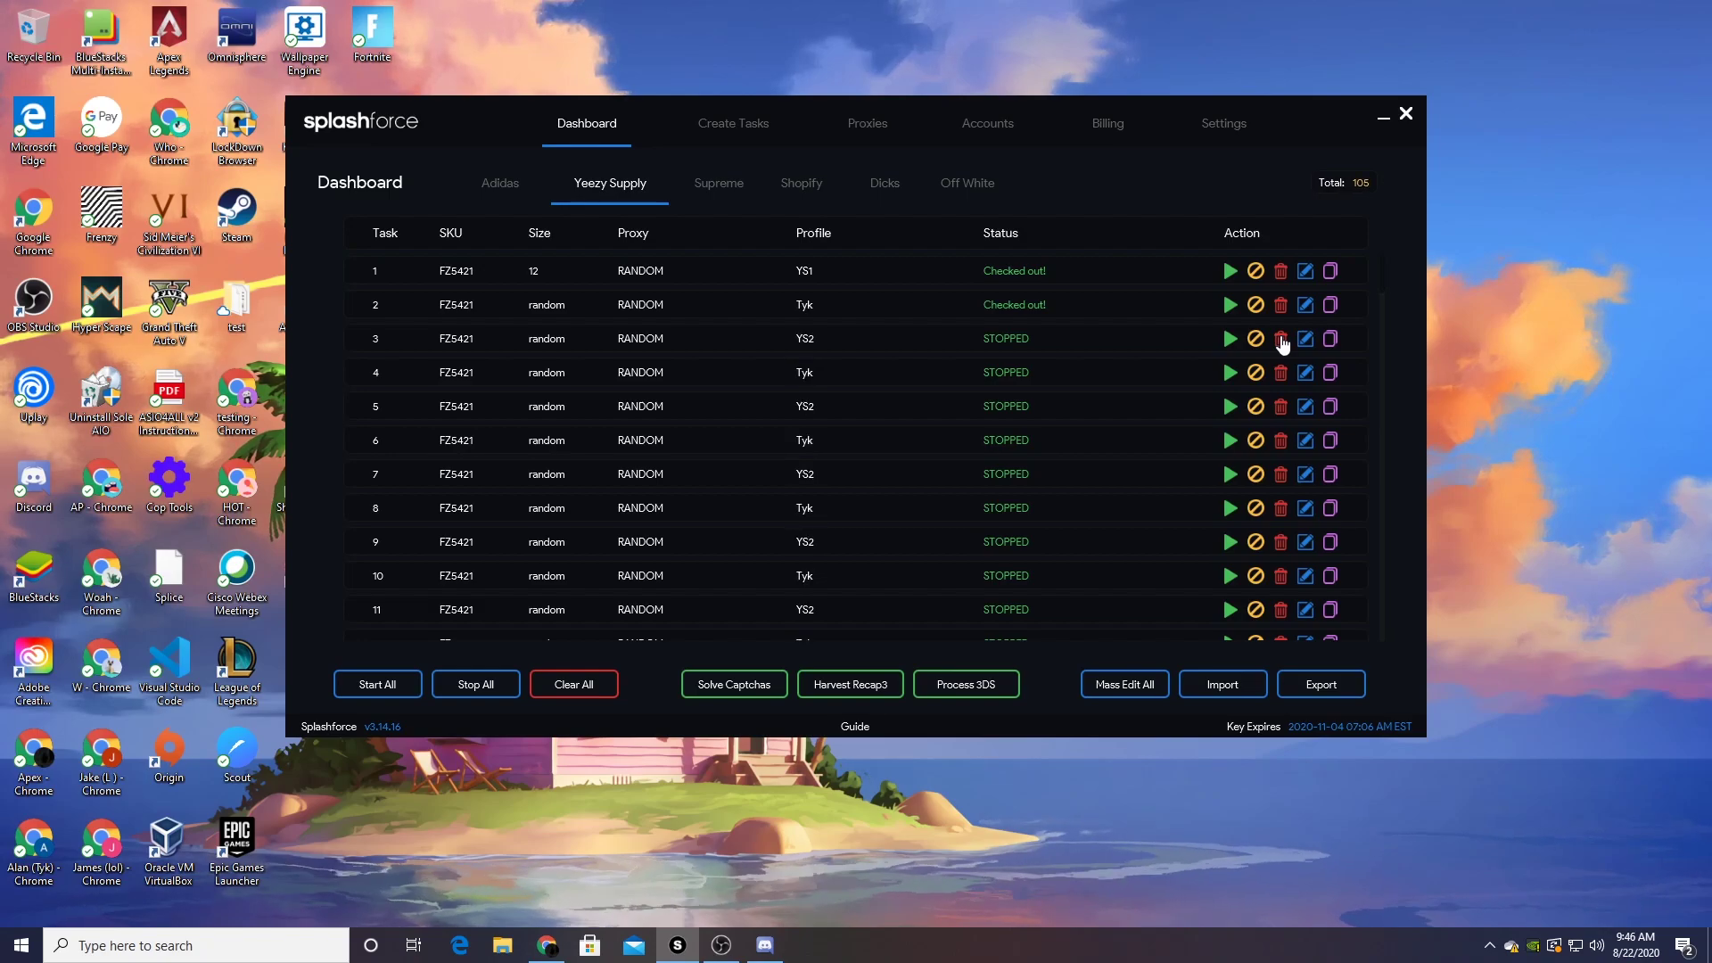
left_click(1280, 339)
left_click(1281, 339)
left_click(1280, 339)
left_click(1281, 339)
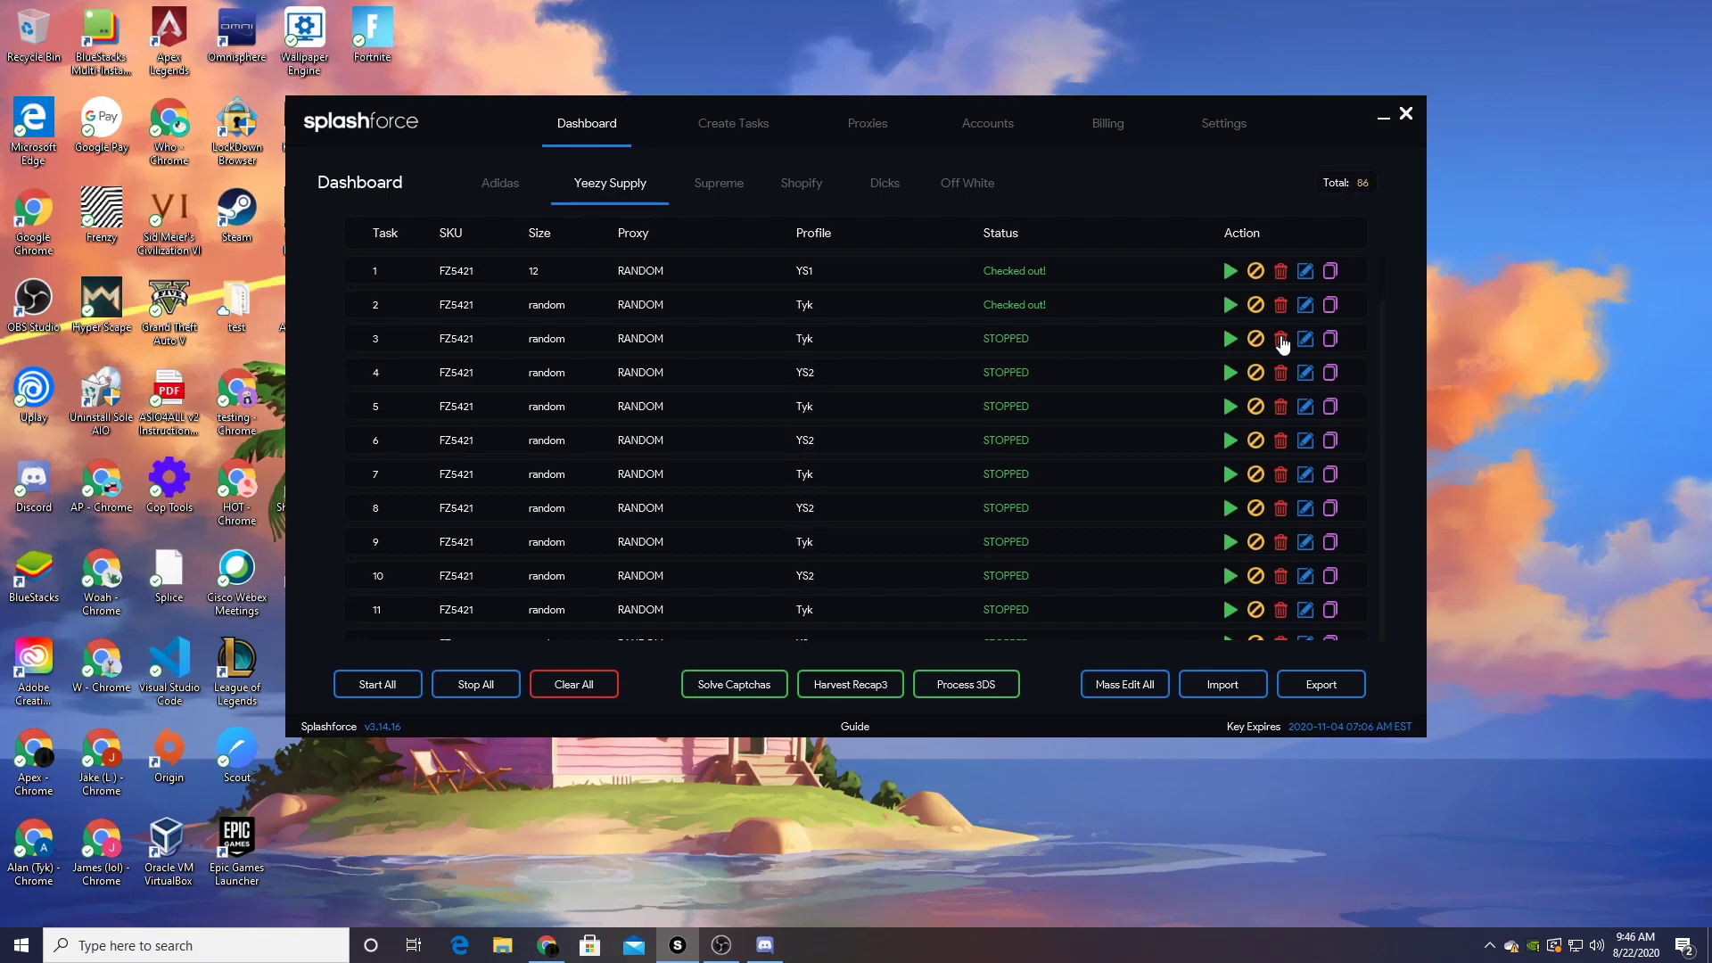
left_click(1281, 339)
left_click(1281, 339)
left_click(1279, 338)
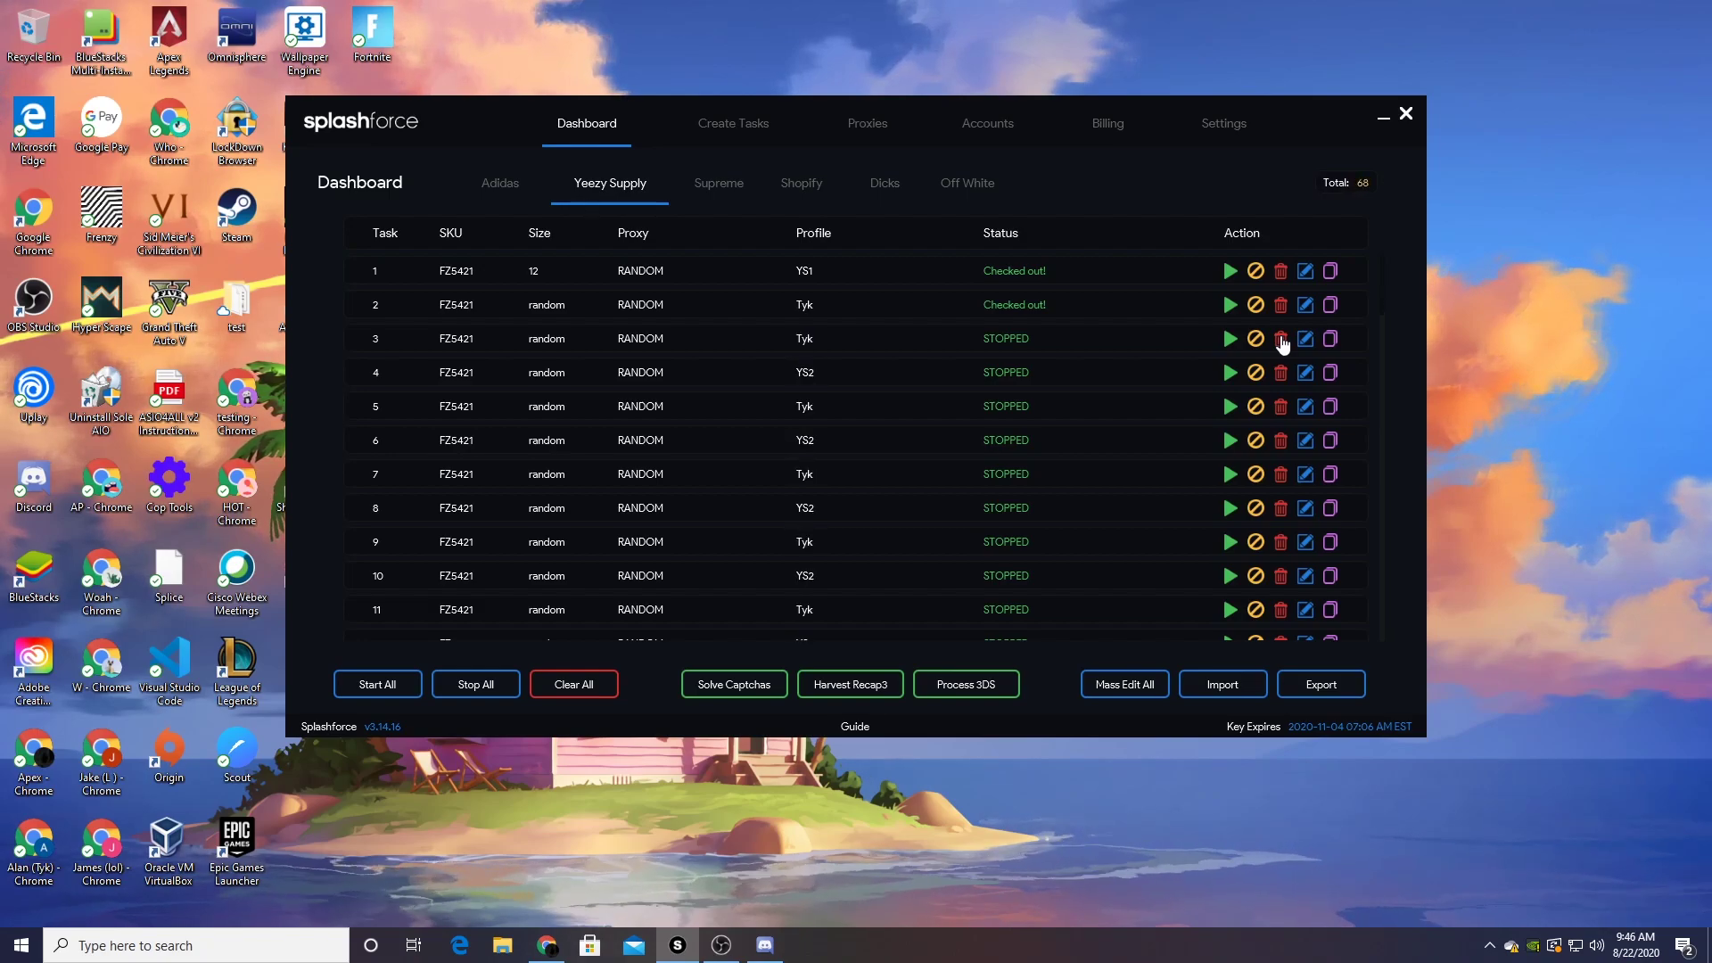
left_click(1280, 339)
left_click(1280, 339)
left_click(1281, 339)
left_click(1280, 339)
left_click(1281, 339)
left_click(1281, 339)
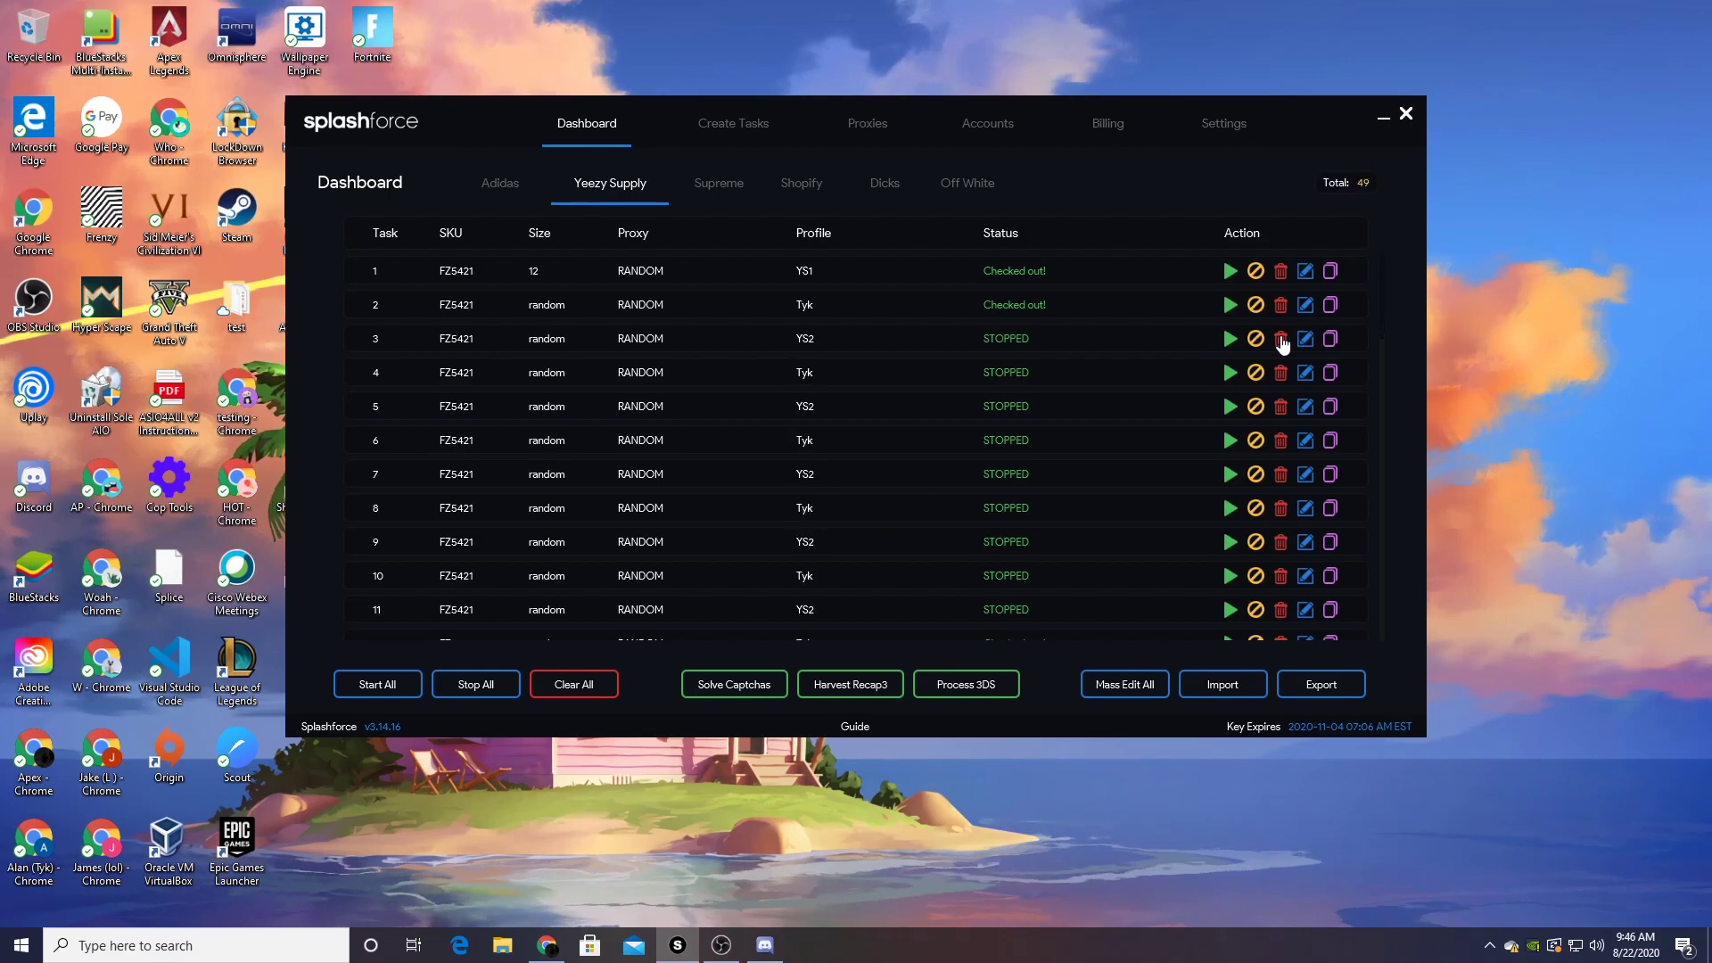
left_click(1280, 338)
left_click(1280, 338)
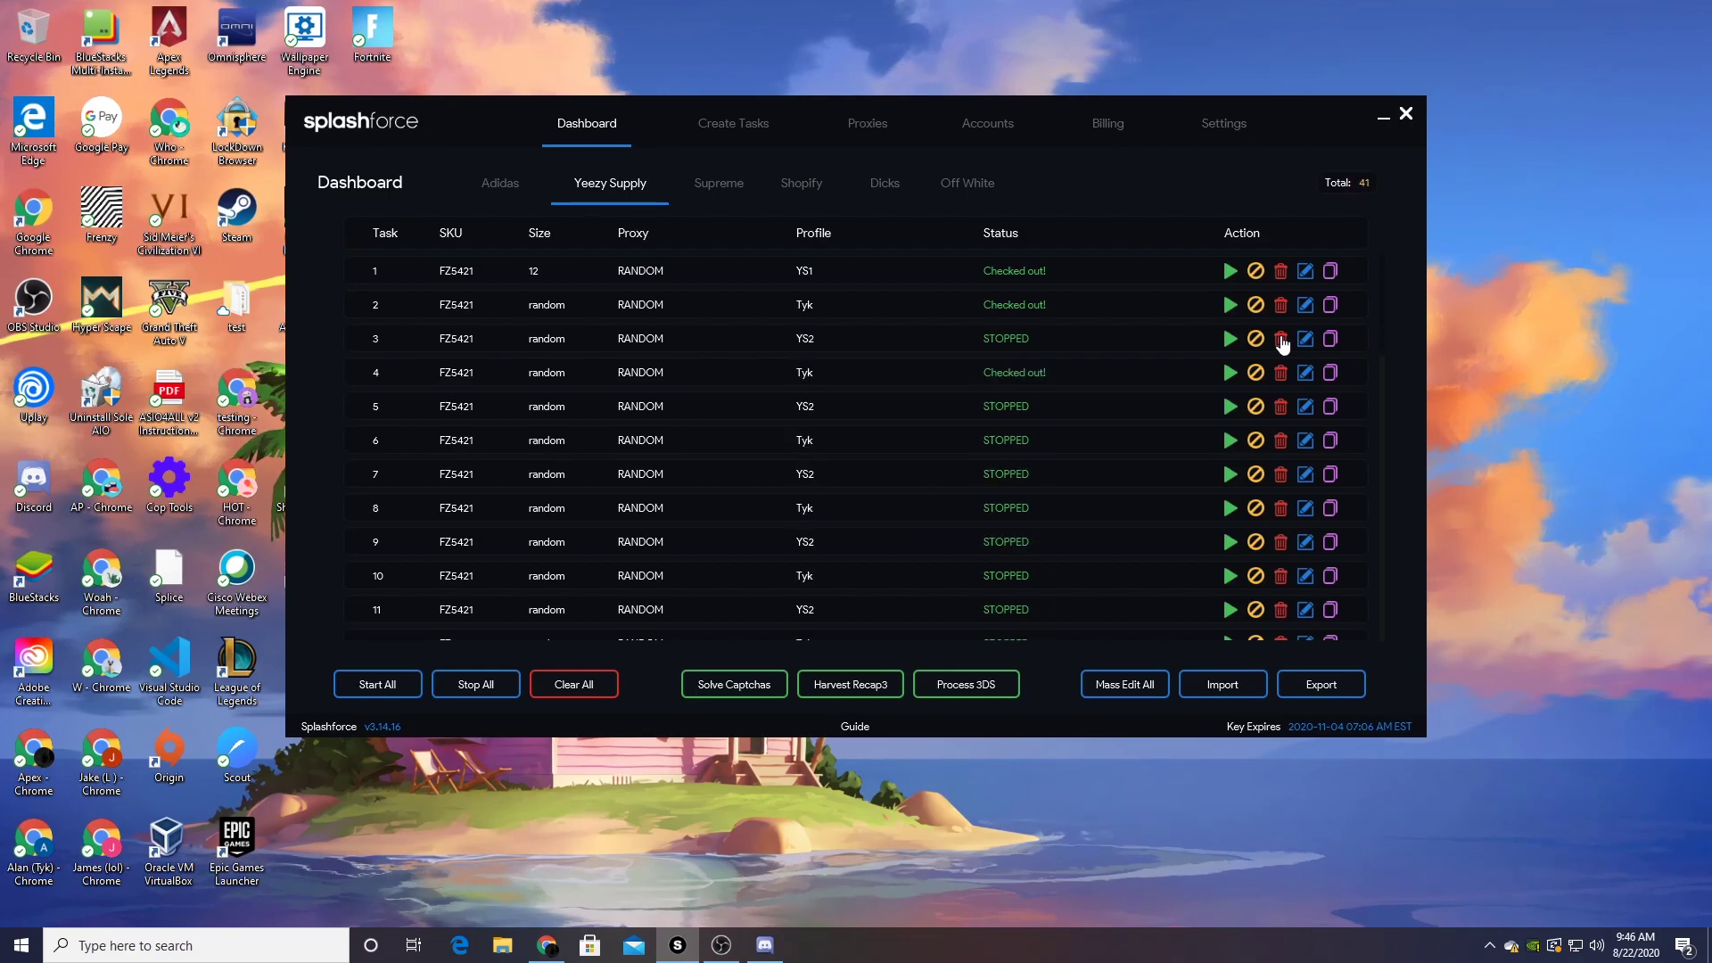
left_click(1279, 339)
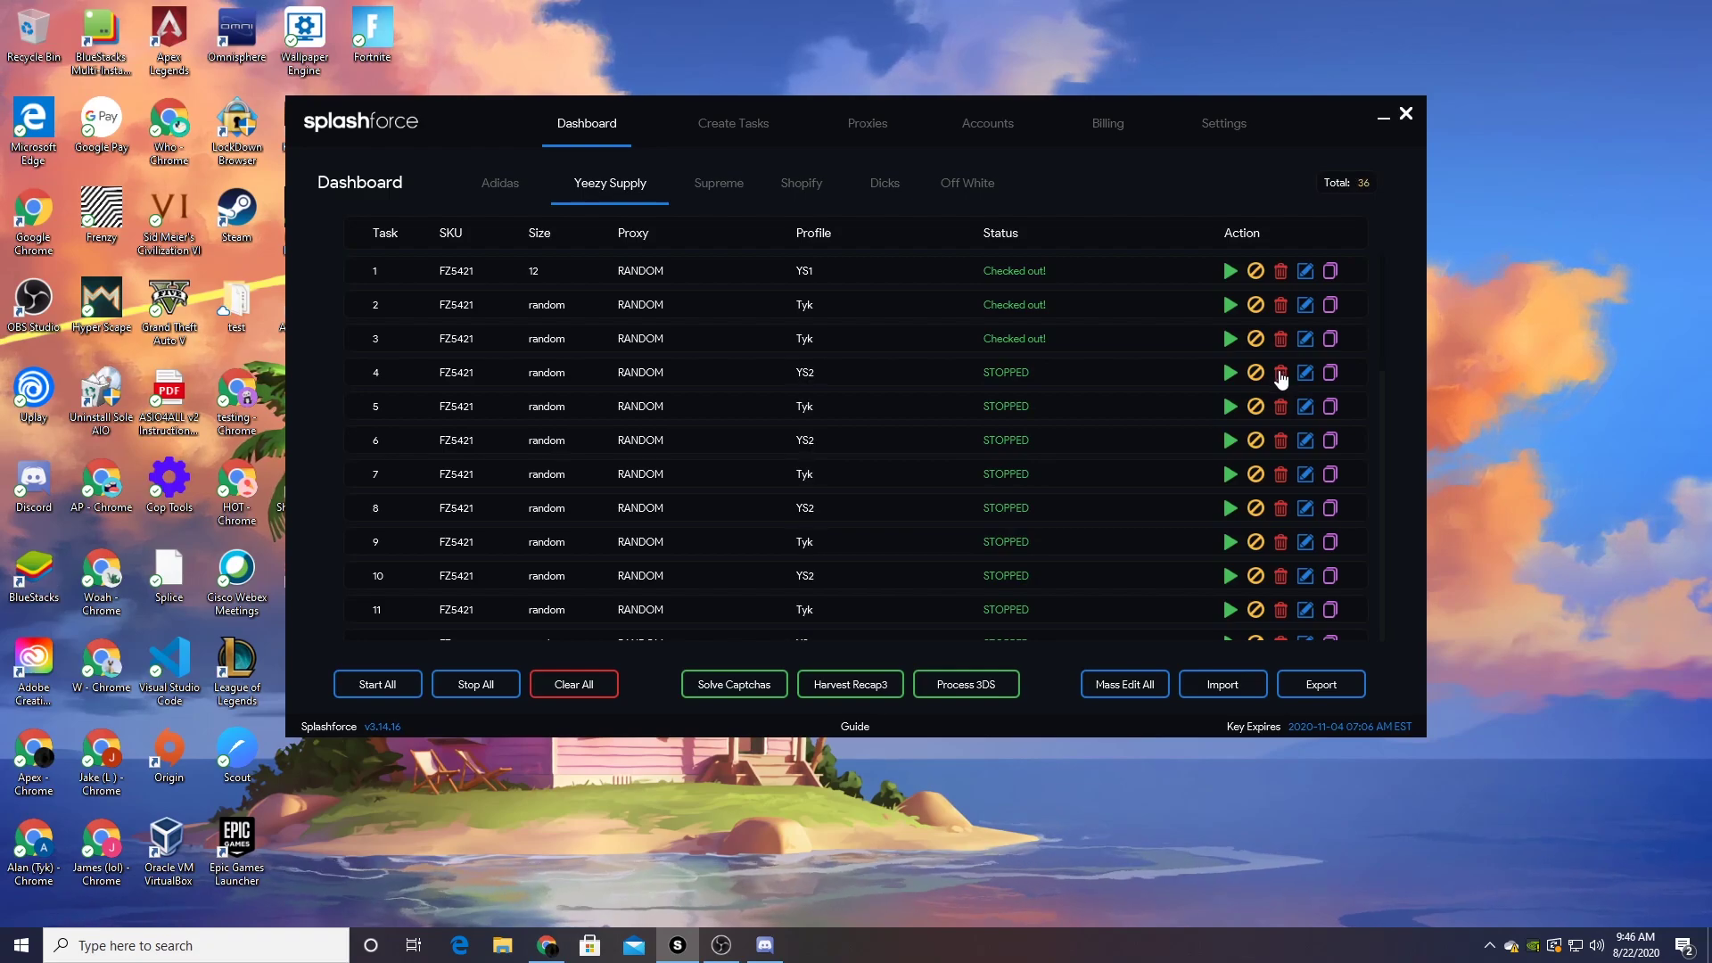
- Delete the stopped tasks appearing in row 4
left_click(1280, 372)
left_click(1280, 372)
left_click(1280, 372)
left_click(1281, 372)
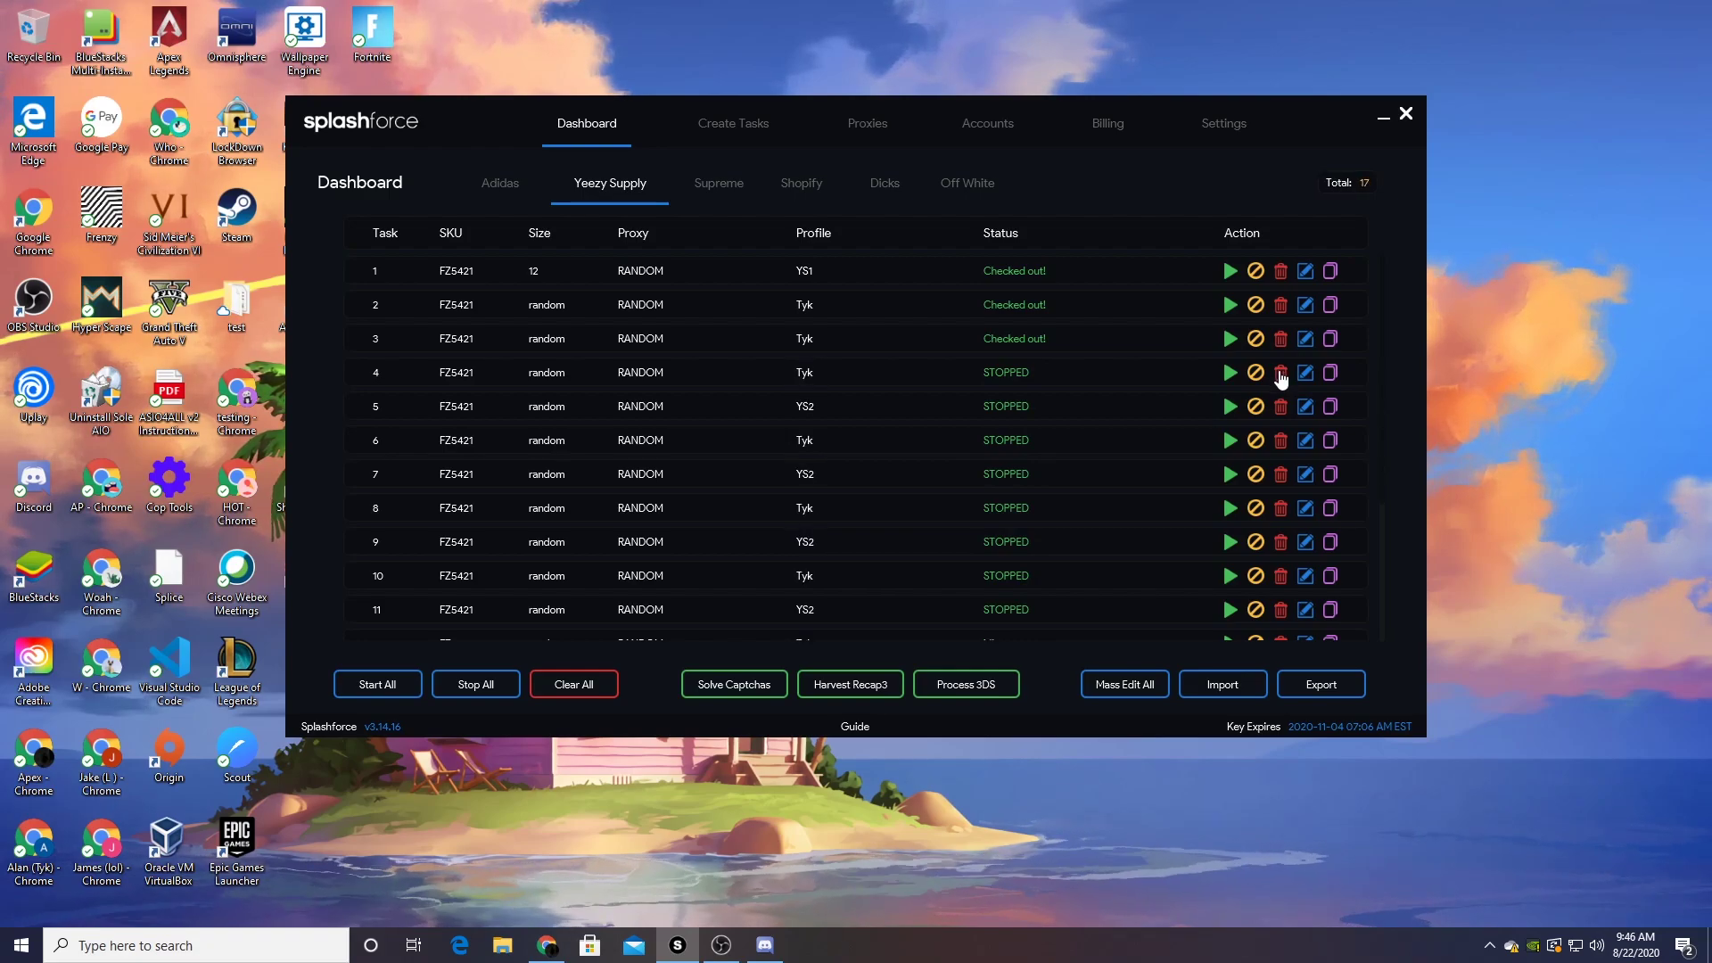
left_click(1281, 373)
left_click(1280, 372)
left_click(1281, 373)
left_click(1281, 372)
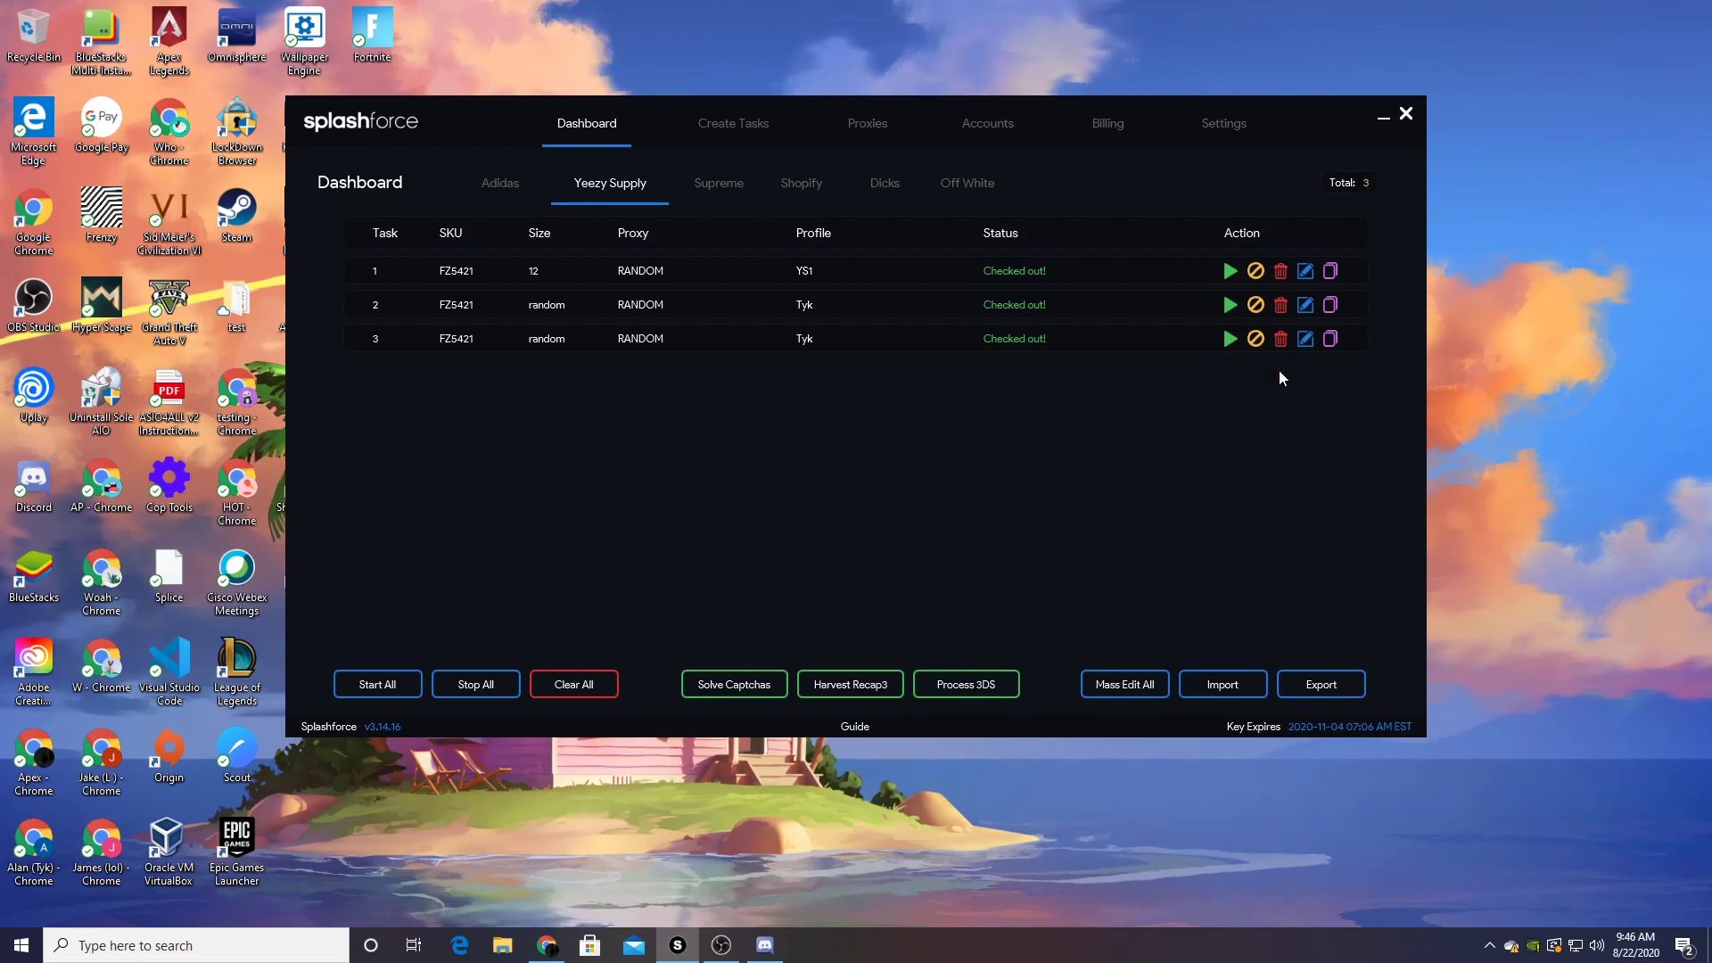